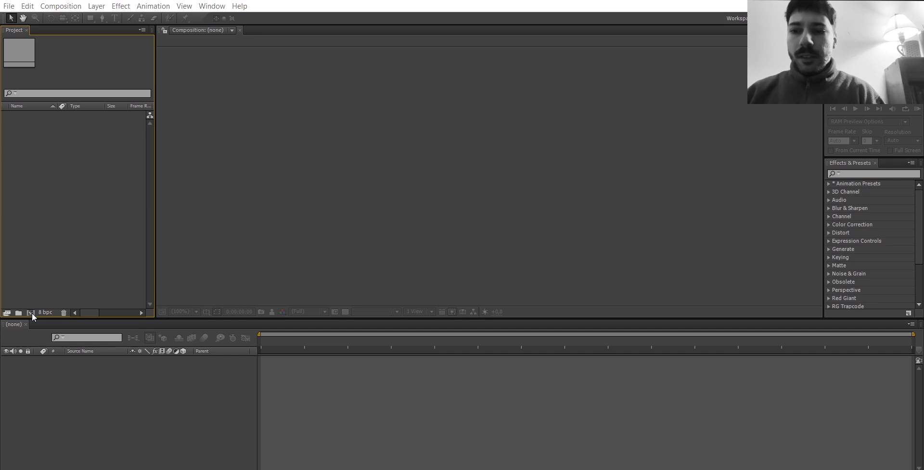
Create a new 1920 × 1080 composition, Comp 1, with the frame rate set to 24 frames per second.
click(32, 314)
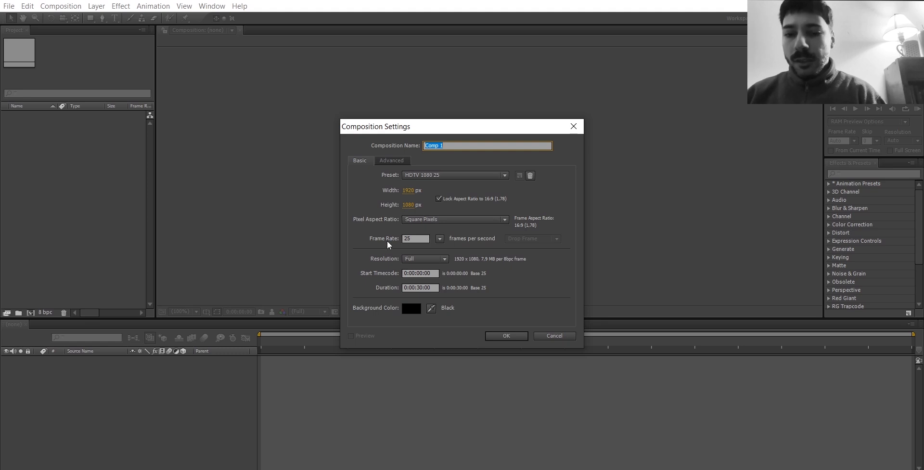
click(440, 239)
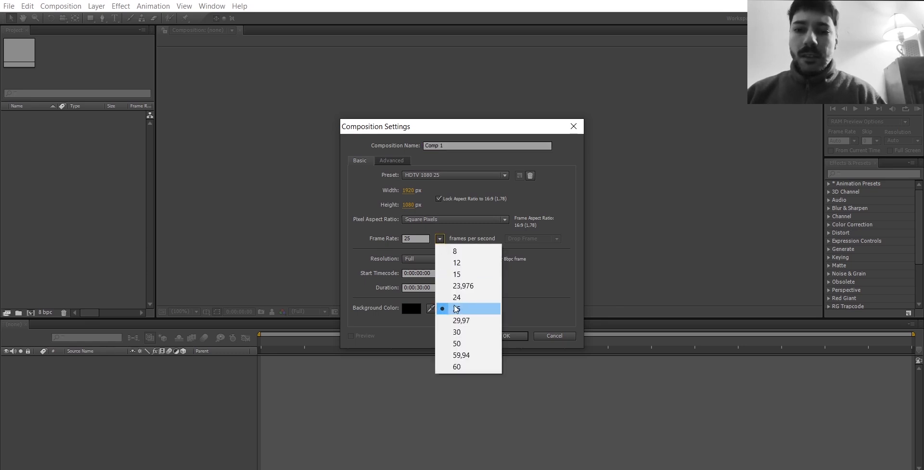
click(456, 297)
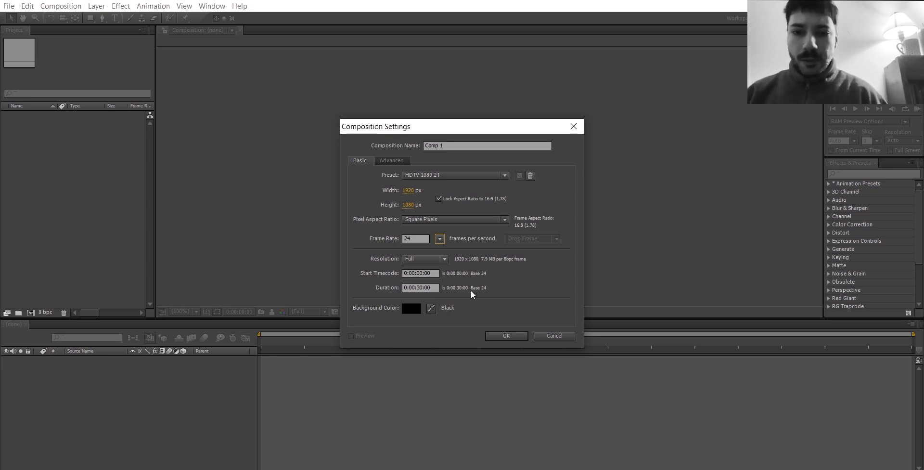
click(502, 336)
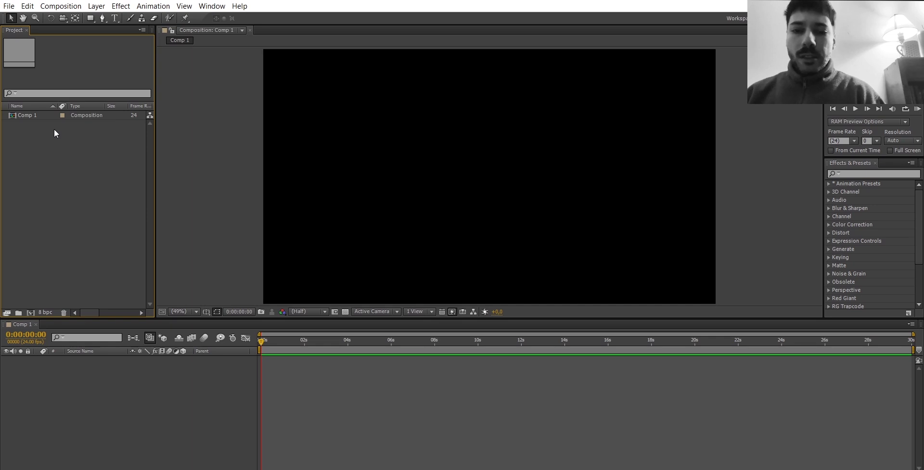
Import Fondo-01.png and Textura.mp4 as footage and add both as layers to the Comp 1 timeline.
click(9, 6)
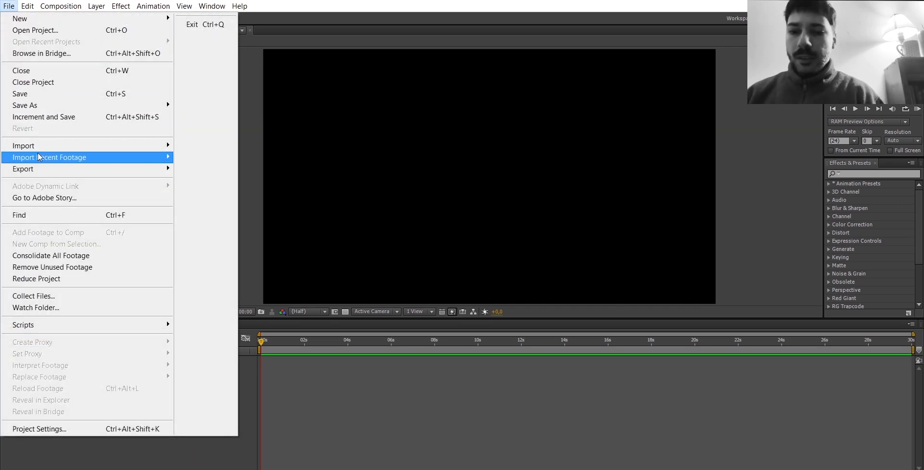
mouse_move(106, 149)
click(235, 151)
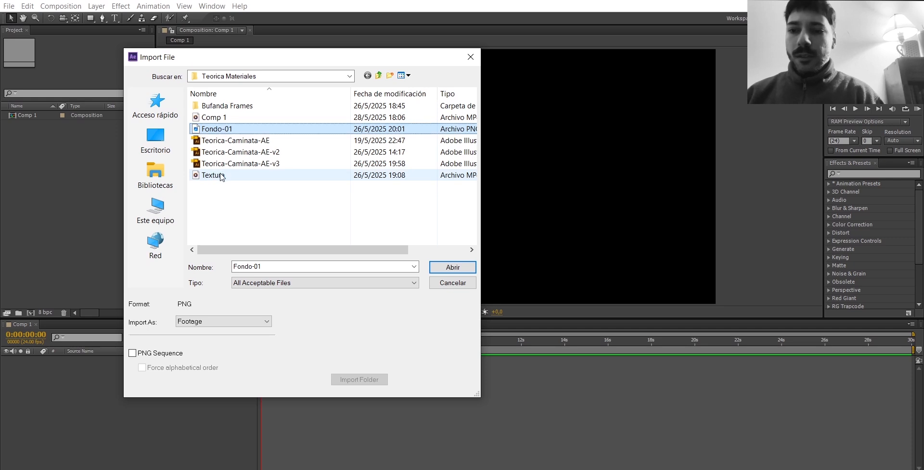
ctrl+click(214, 176)
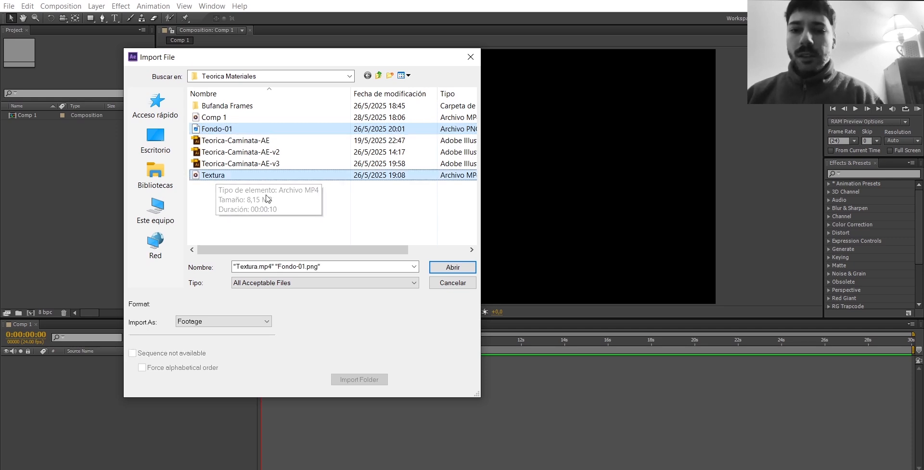
click(453, 266)
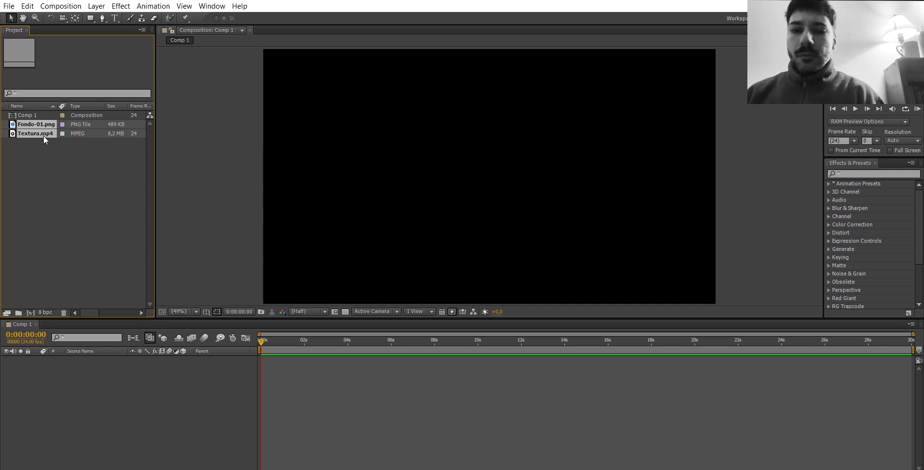
drag(45, 133, 120, 391)
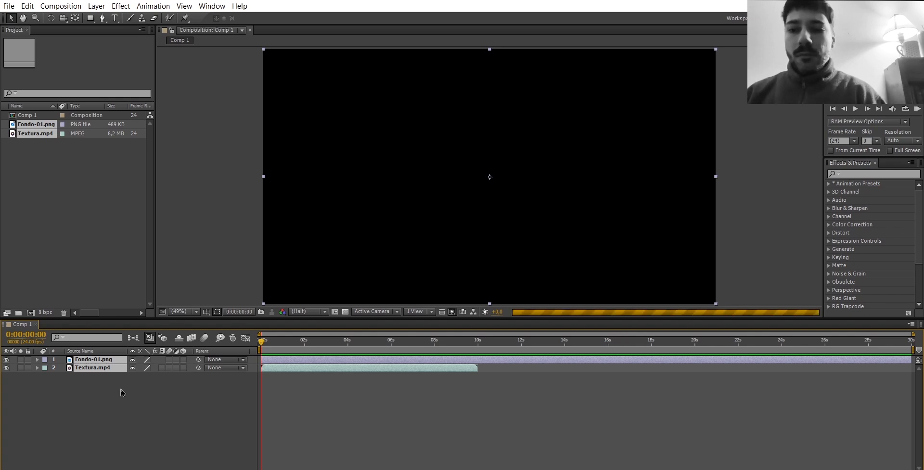
Hide the Fondo-01.png layer and run a RAM preview of the Textura.mp4 footage.
click(7, 360)
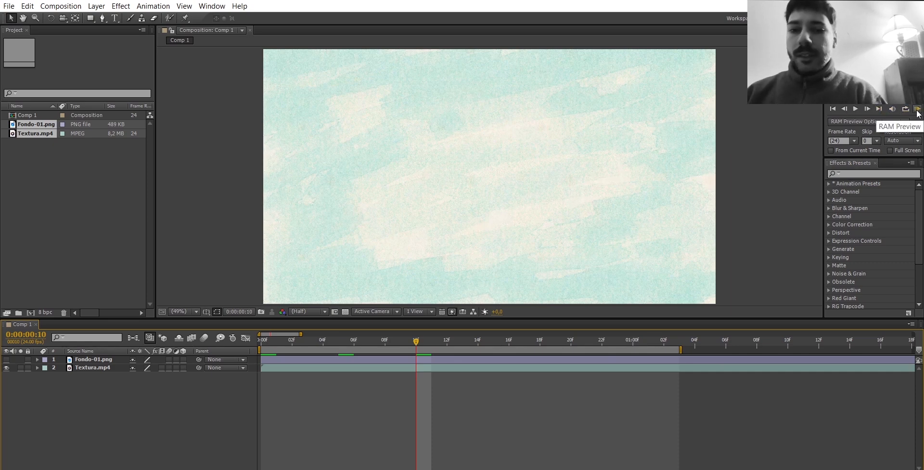
click(917, 110)
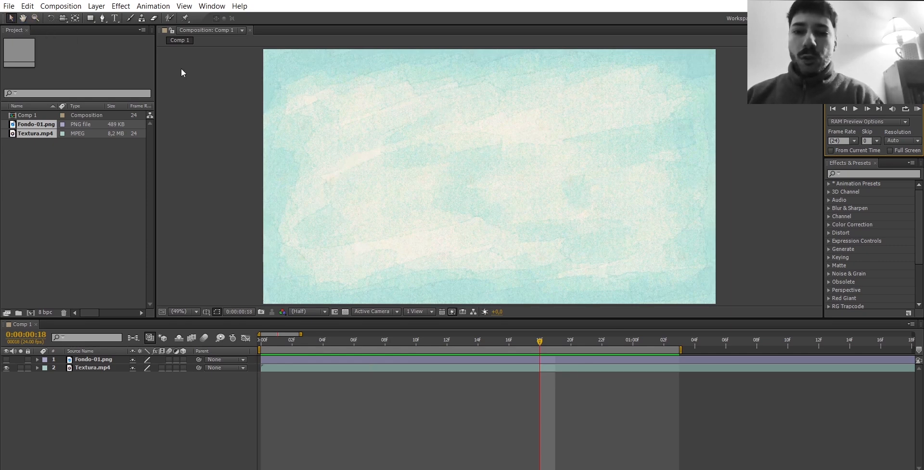
click(23, 19)
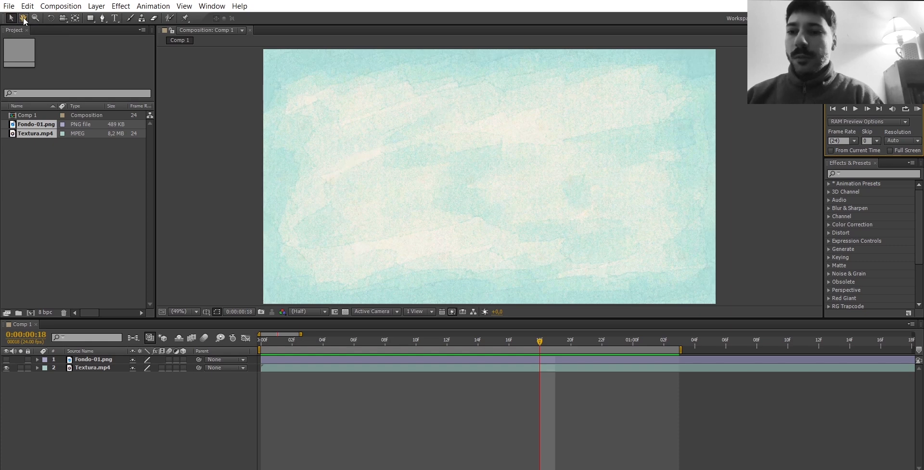
mouse_move(419, 142)
mouse_down()
mouse_move(417, 159)
mouse_move(408, 137)
mouse_up()
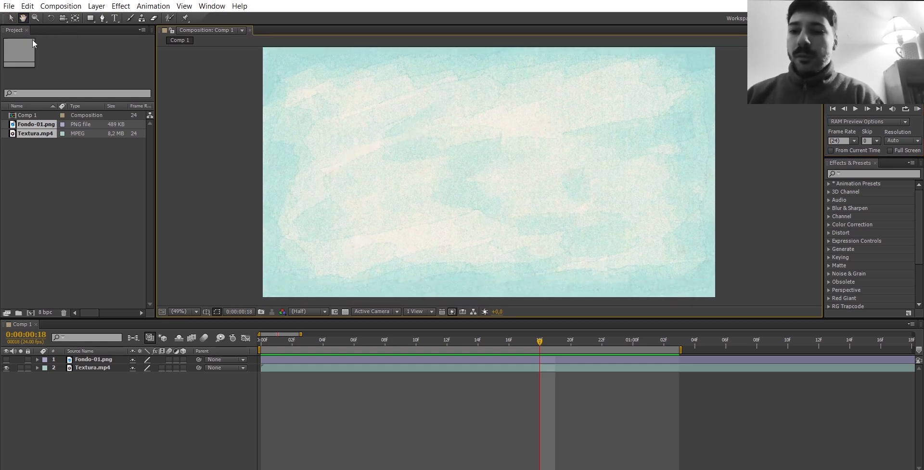
click(11, 18)
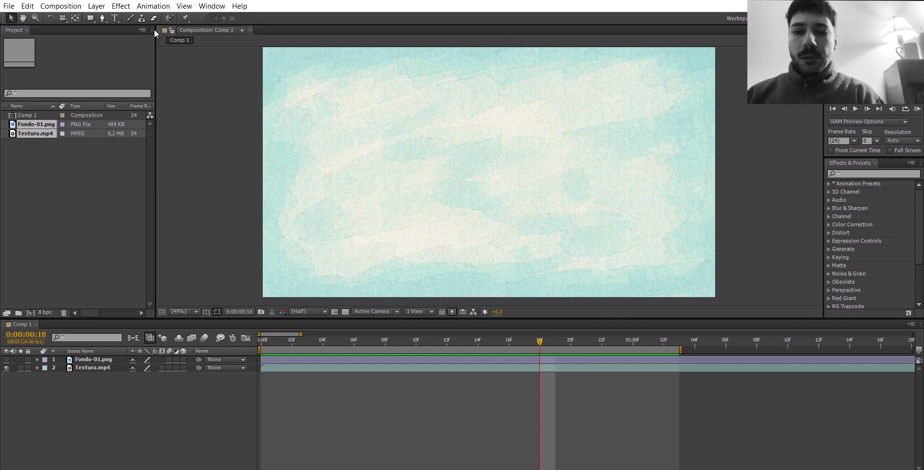
Create a new shape layer in Comp 1 and activate the Rectangle tool.
right_click(115, 390)
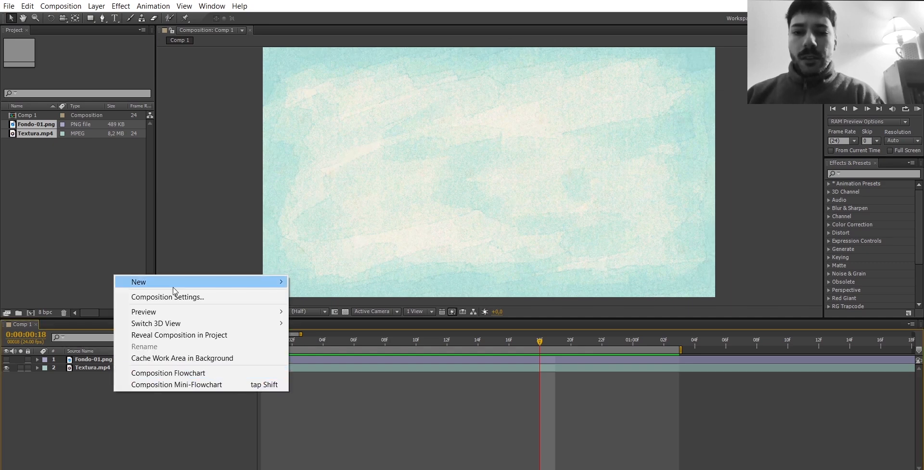
mouse_move(173, 290)
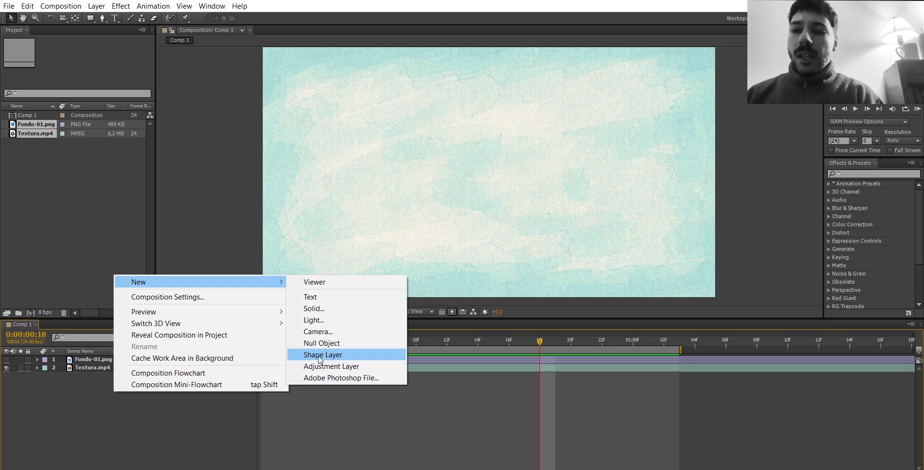
click(318, 356)
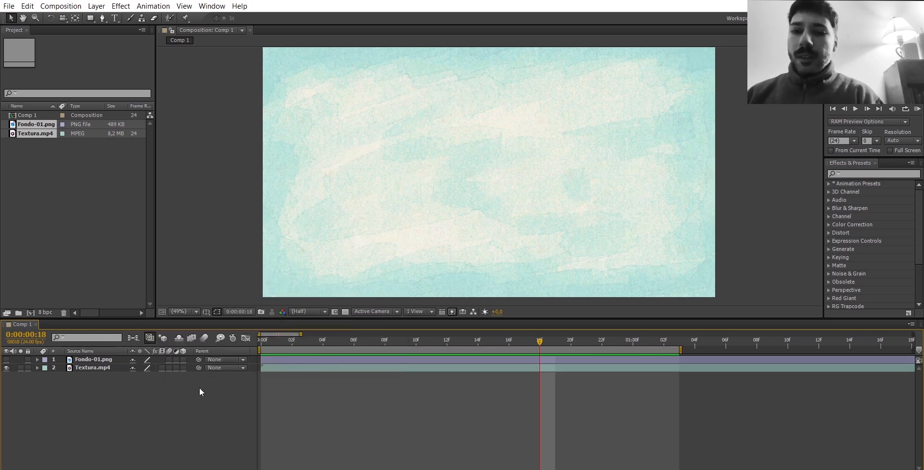
key(q)
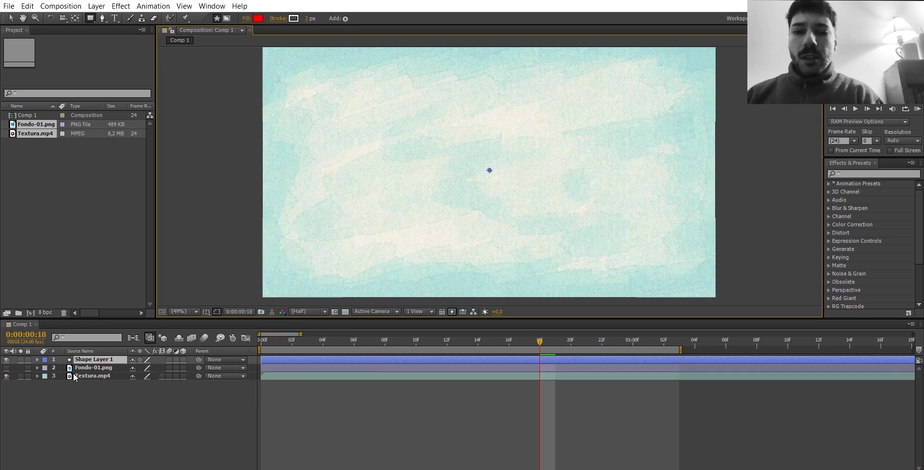
Add a rectangle path to the shape layer's contents and make the Fondo-01.png layer visible again.
click(37, 359)
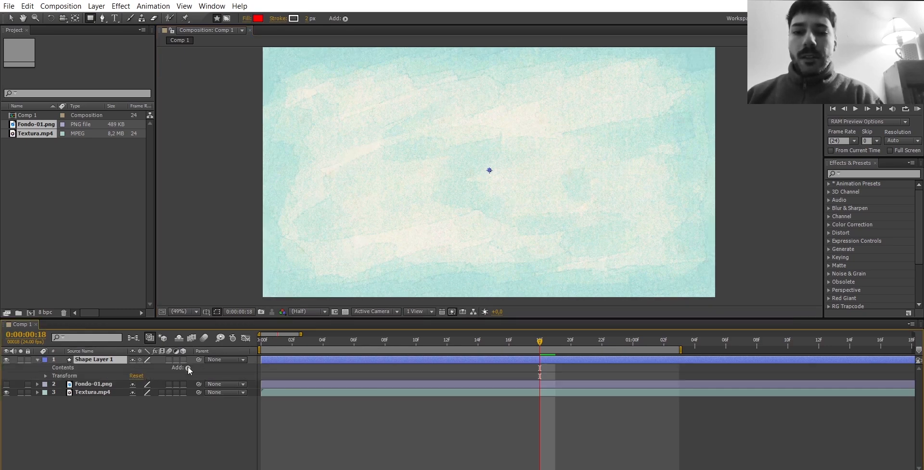
click(189, 368)
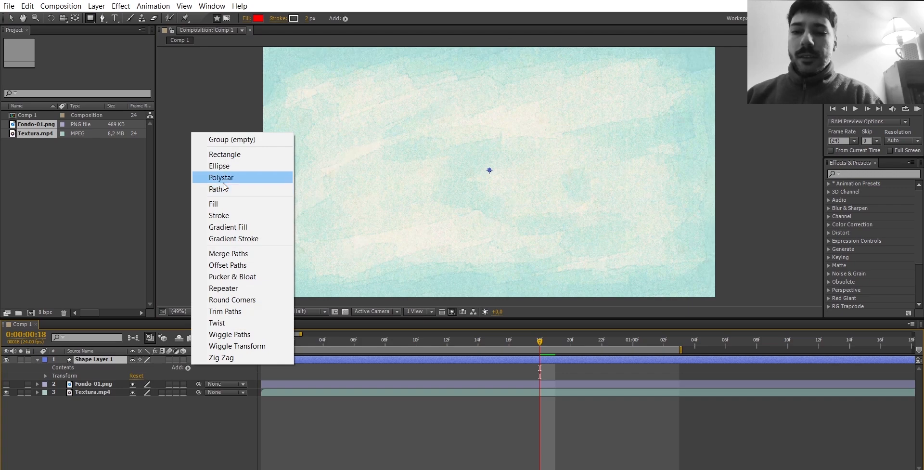
click(226, 153)
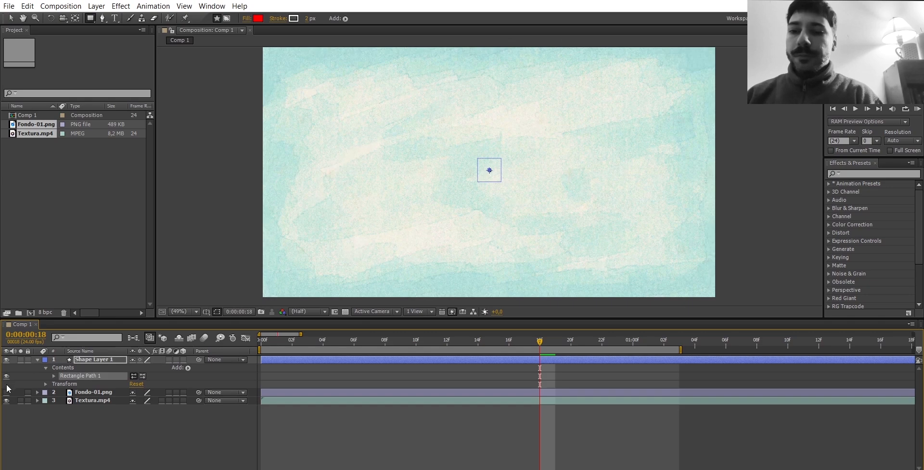
click(6, 392)
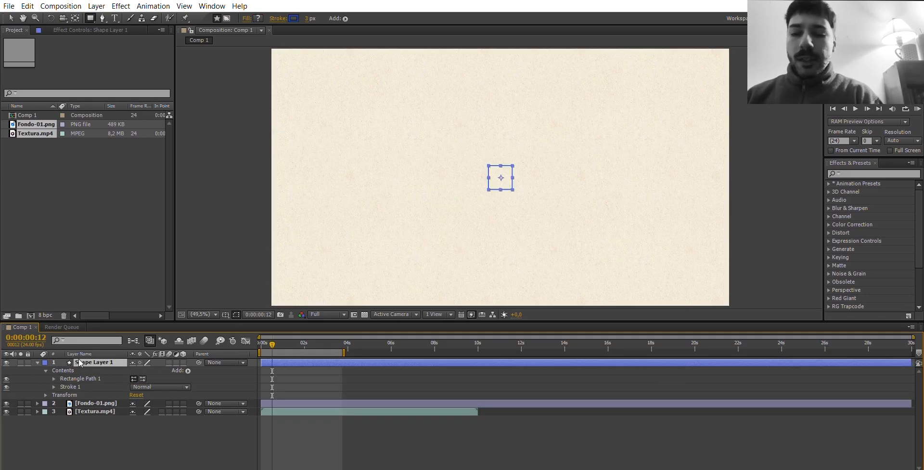
Expand the shape layer's Transform properties and go through Anchor Point, Position, Scale and Rotation.
click(54, 394)
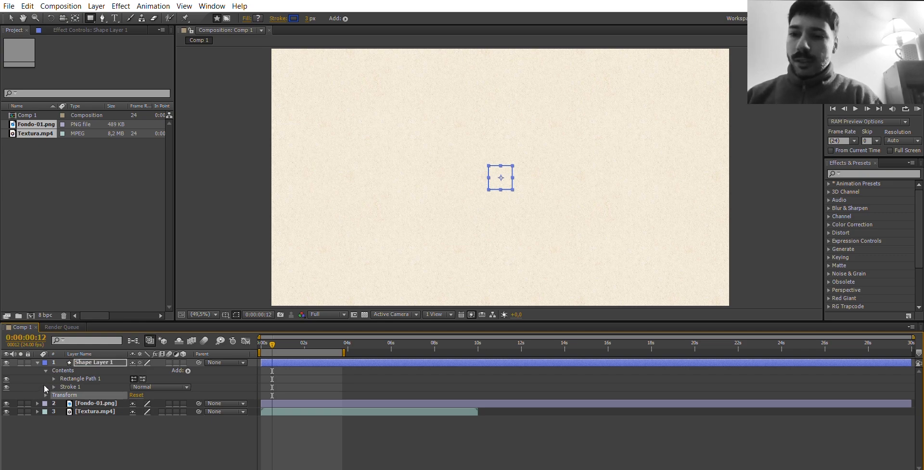
click(46, 394)
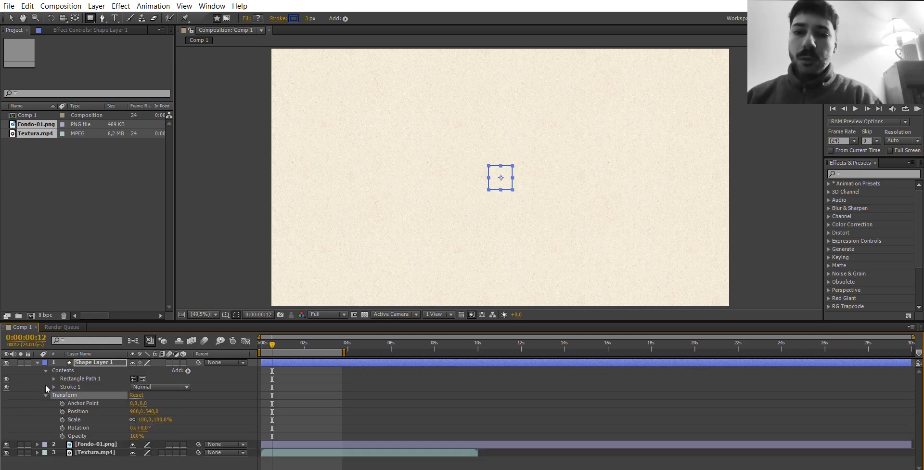
click(75, 403)
click(75, 410)
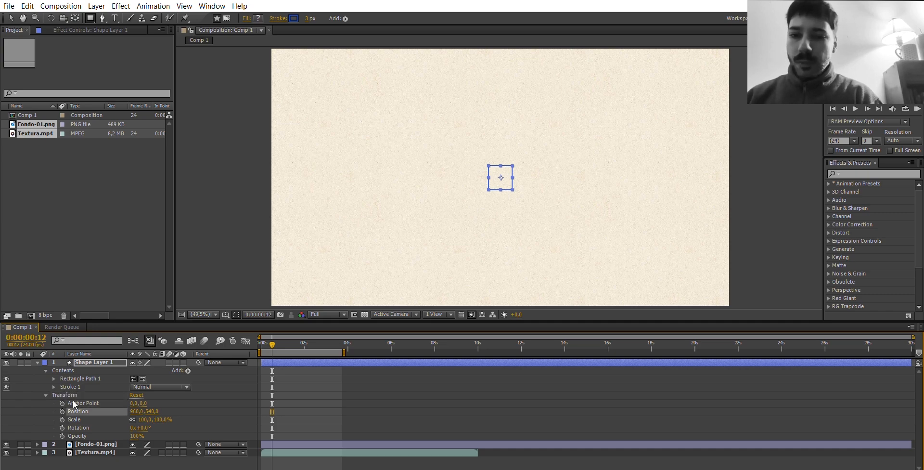
click(73, 419)
click(76, 427)
click(77, 403)
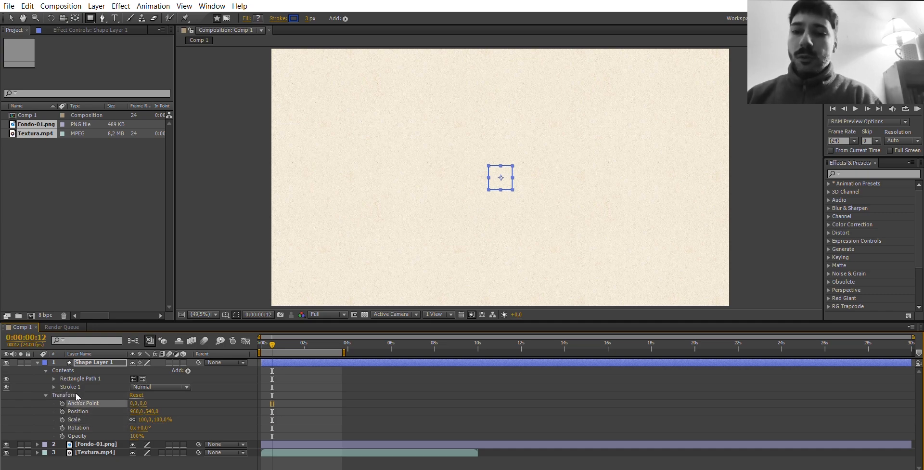
key(v)
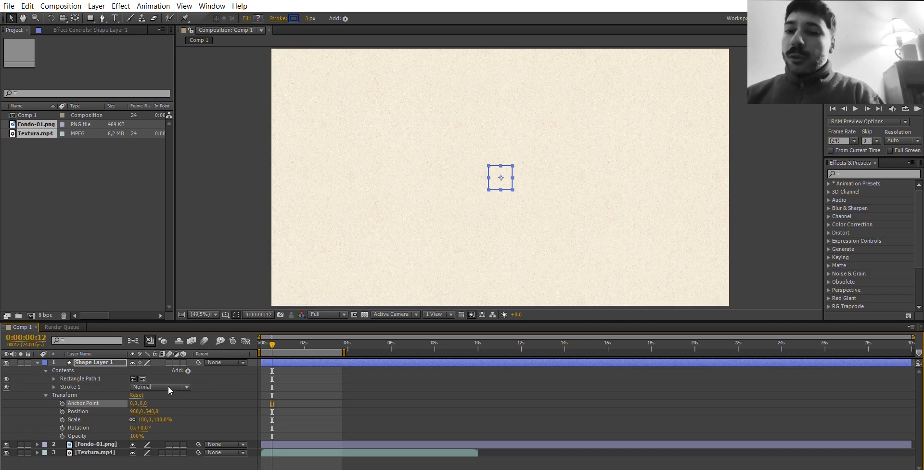
Try shifting the shape layer through its Position property, and undo the change.
click(90, 408)
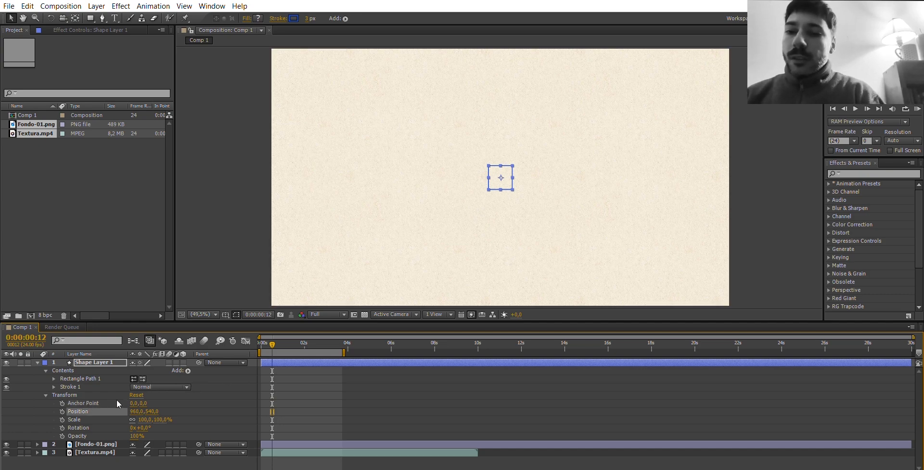
drag(138, 407, 195, 407)
key(ctrl+z)
key(ctrl+z)
Try scaling the shape layer up to 182%, and undo the change.
click(88, 419)
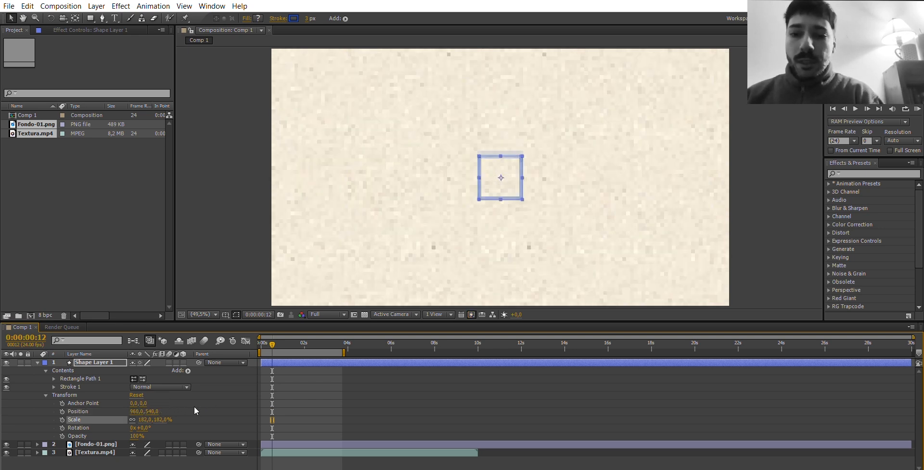
click(76, 427)
key(ctrl+z)
key(ctrl+z)
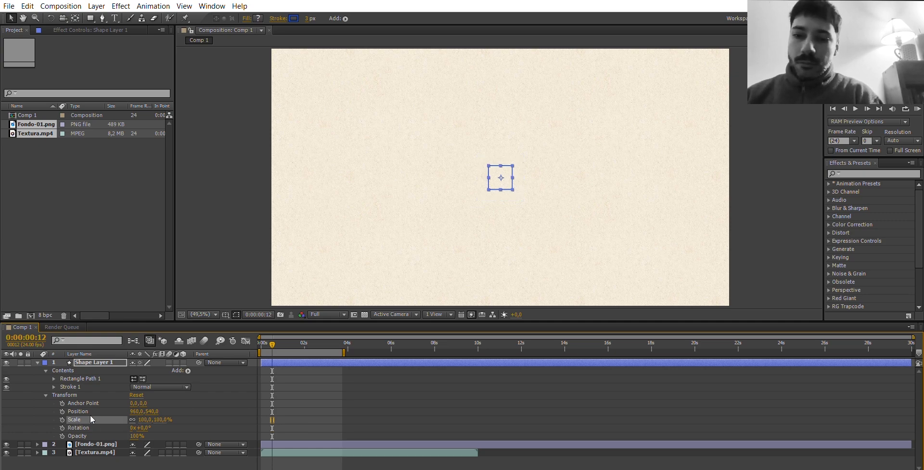
Try turning the shape layer with its Rotation value, and undo the change.
mouse_move(146, 427)
mouse_down()
mouse_move(168, 415)
mouse_move(123, 434)
mouse_move(73, 429)
mouse_up()
key(ctrl+z)
key(ctrl+z)
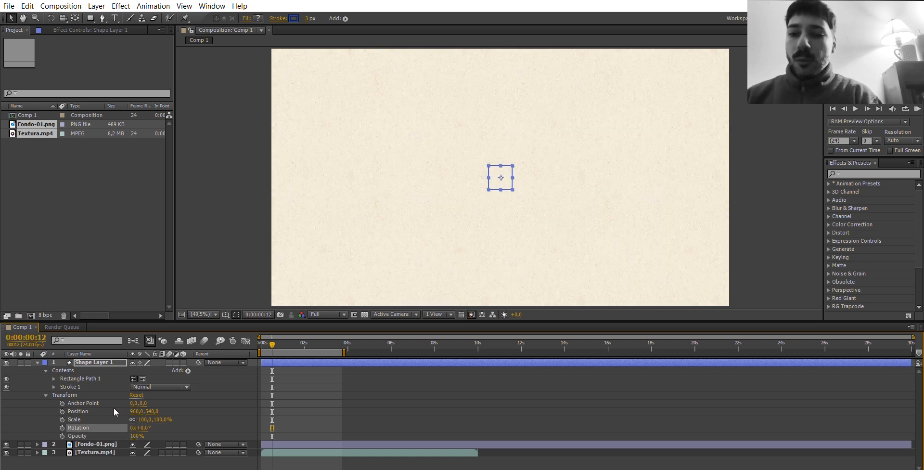
Move the shape layer's rectangle freehand in the composition view to a position of about 964, 556.
click(79, 411)
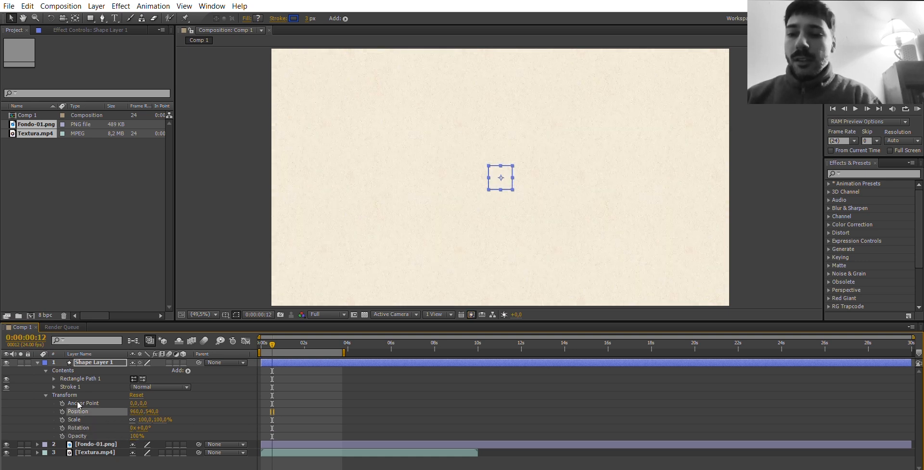
click(136, 411)
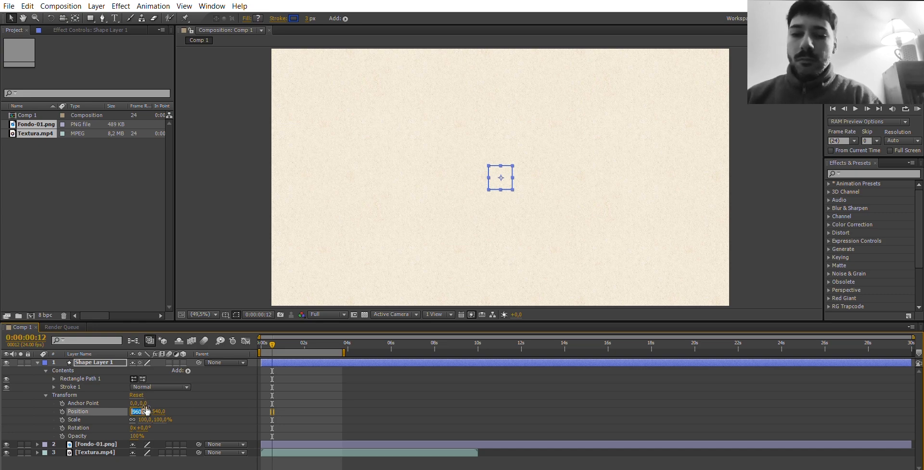
click(145, 419)
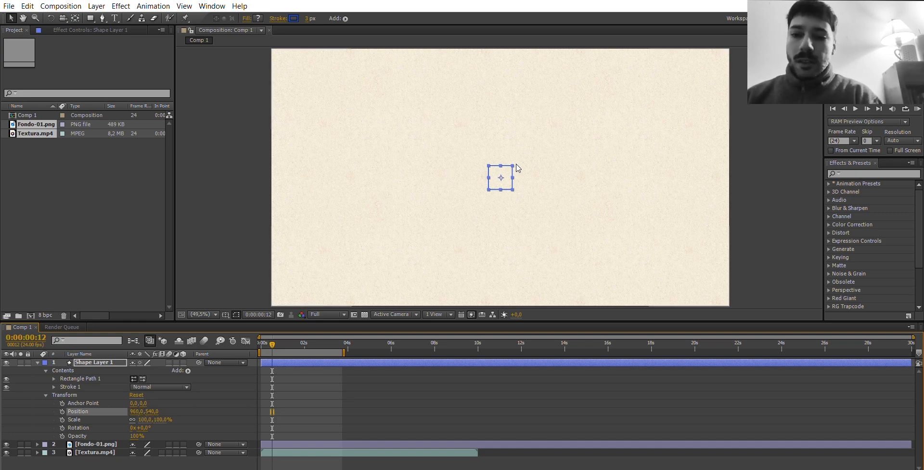
mouse_move(501, 167)
mouse_down()
mouse_move(529, 154)
mouse_move(483, 183)
mouse_move(487, 165)
mouse_up()
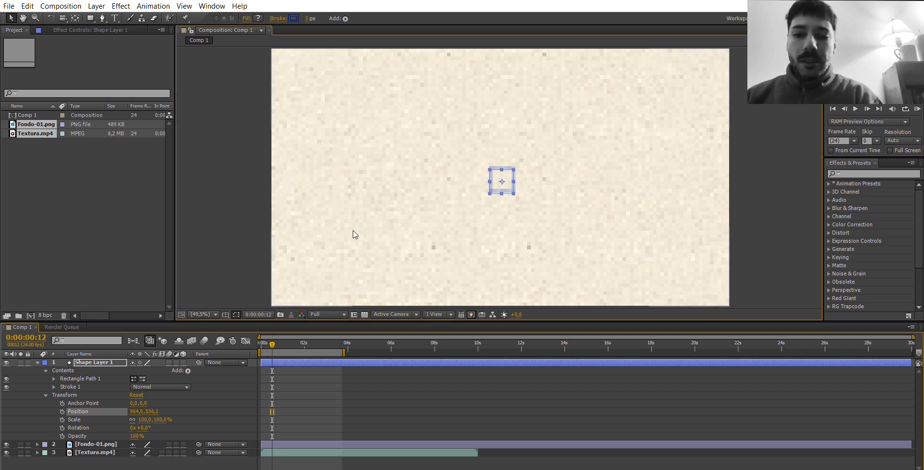
Undo the last freehand move of the shape layer and scale it up to 206%.
key(ctrl+z)
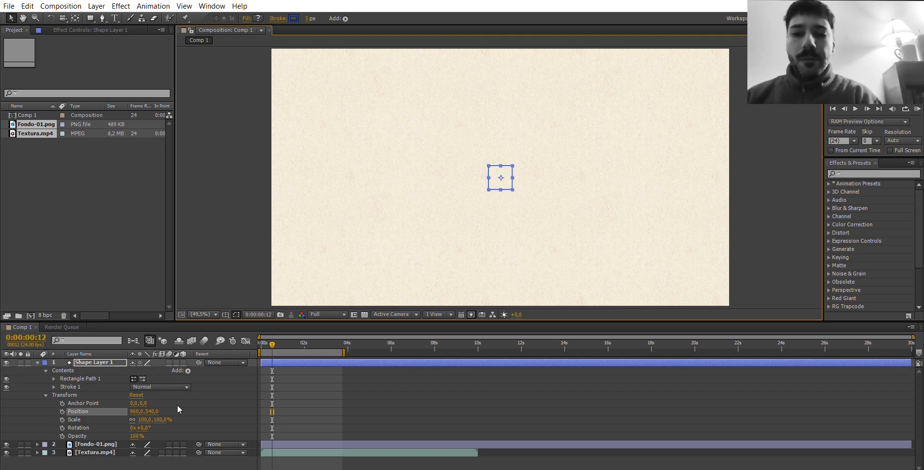
drag(166, 419, 214, 413)
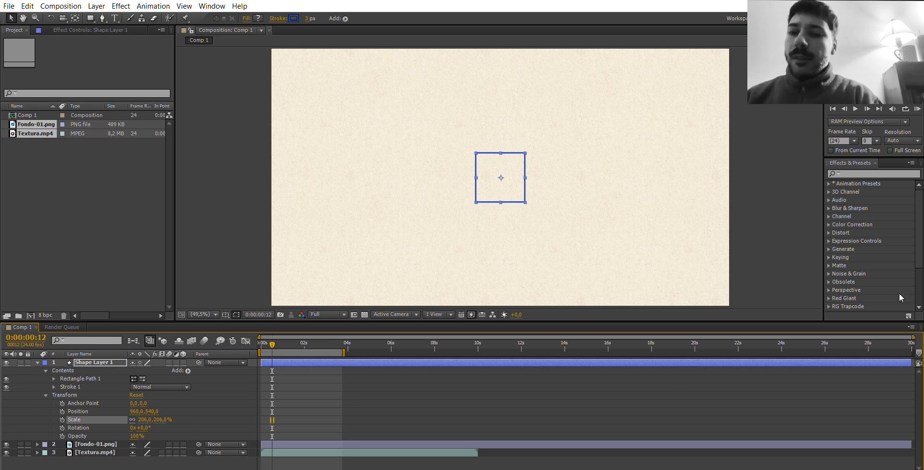
Search the effects for "turbu" and apply Turbulent Displace to the rectangle shape layer.
click(861, 164)
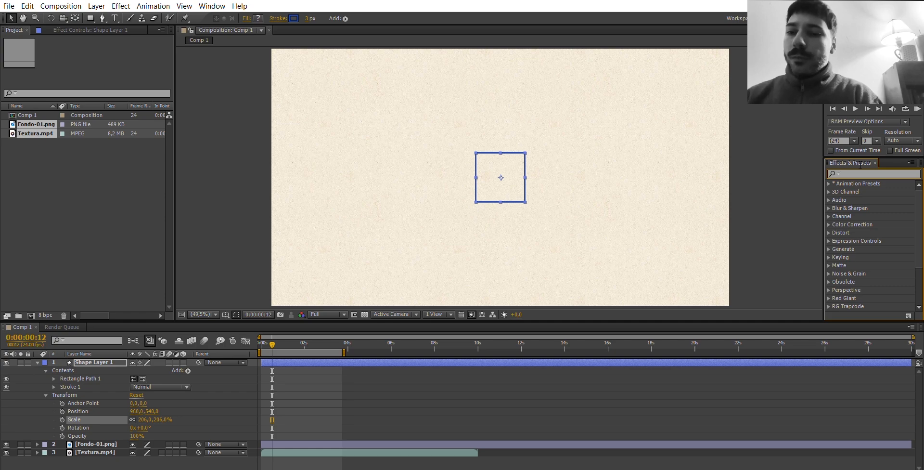
text(turbu)
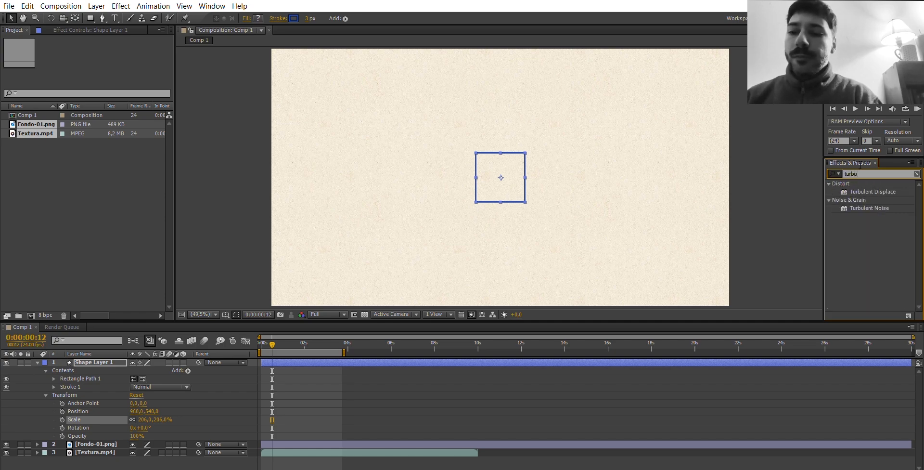
click(887, 189)
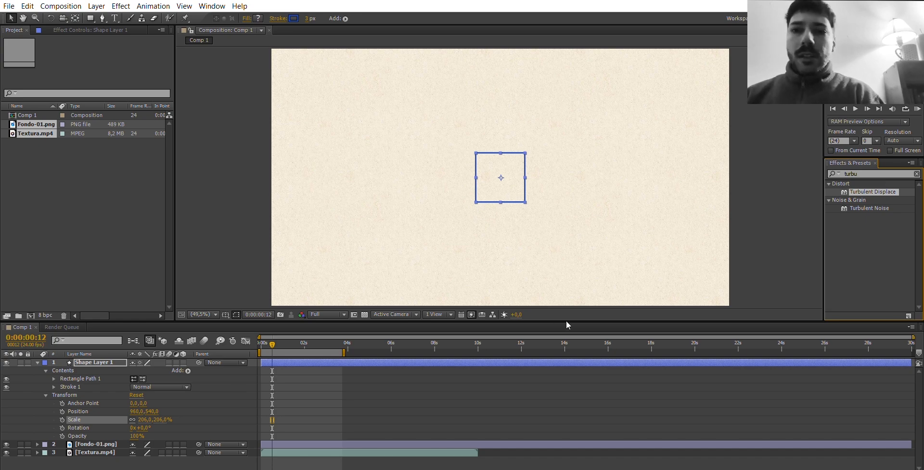
drag(566, 321, 469, 350)
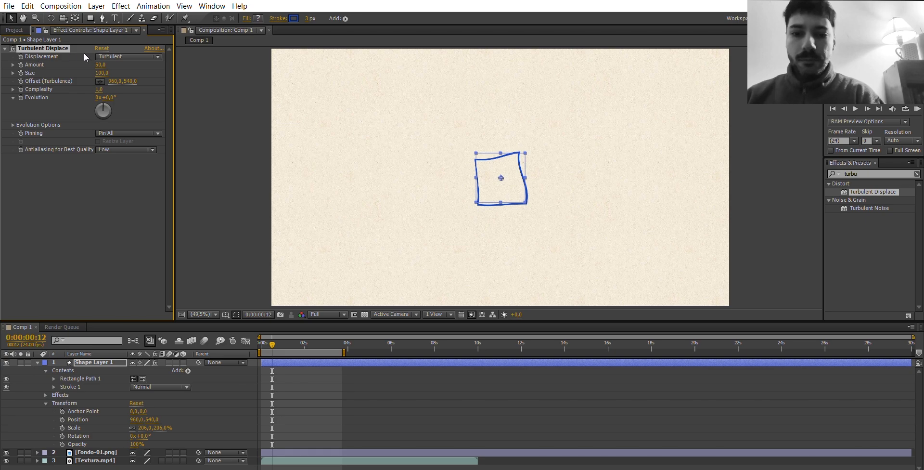
Set the Turbulent Displace Amount to 26 and Size to 38, and switch the effect off.
drag(118, 56, 88, 59)
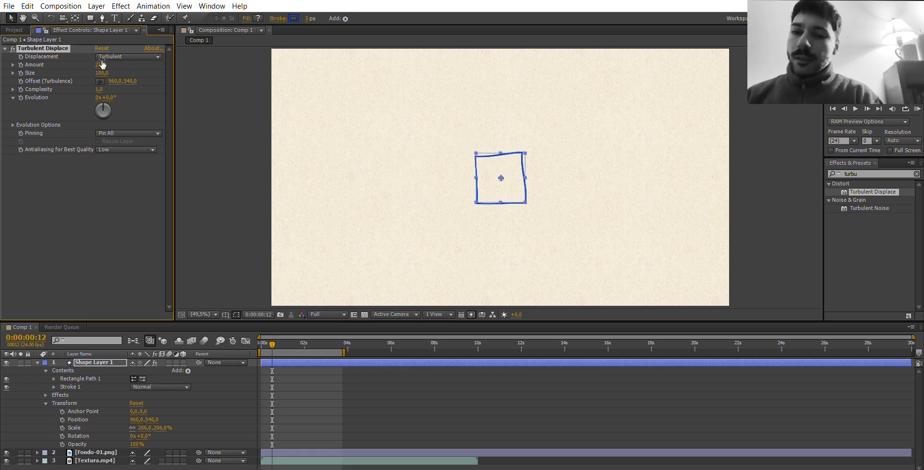
drag(101, 72, 73, 62)
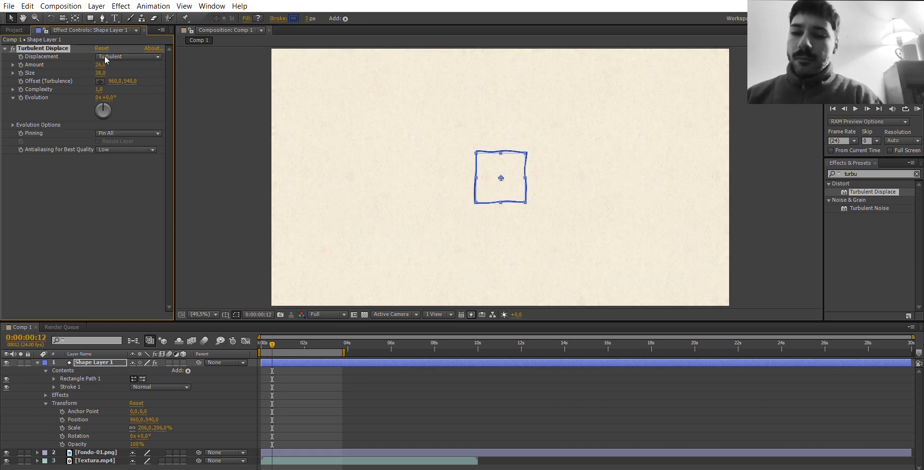
click(117, 163)
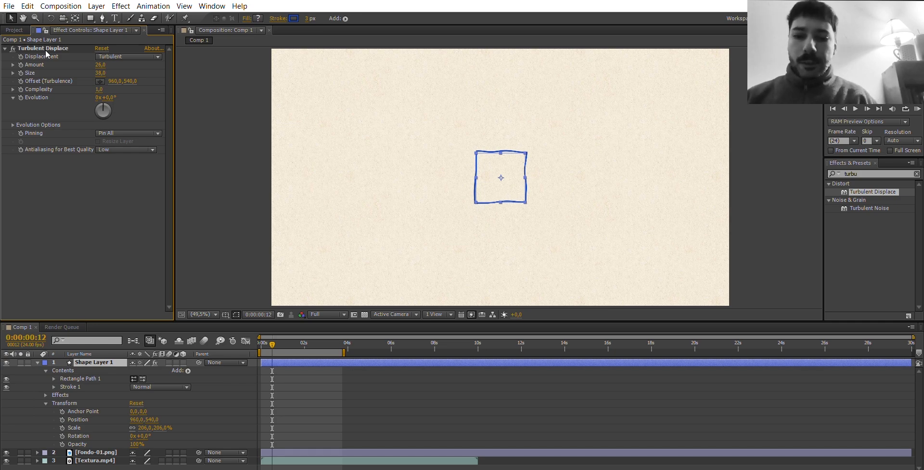
click(13, 48)
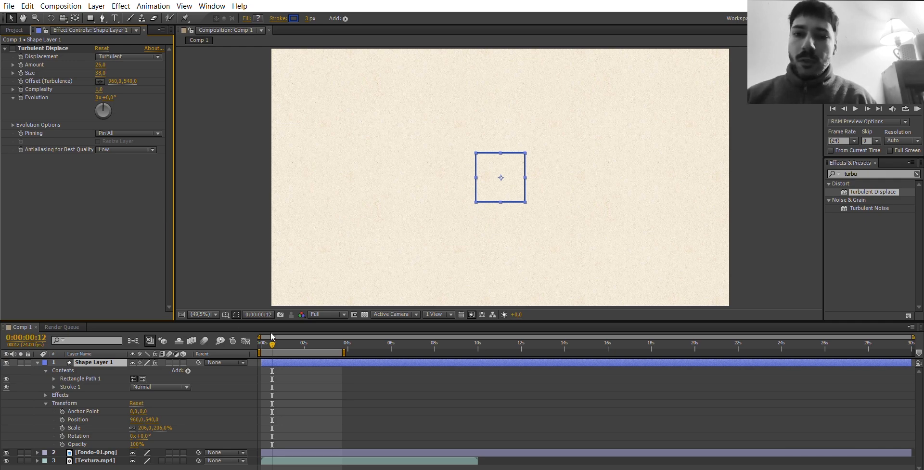
At the first frame, move the rectangle to the composition's upper-left area, about 300, 247, and add a Position keyframe.
drag(272, 336, 253, 335)
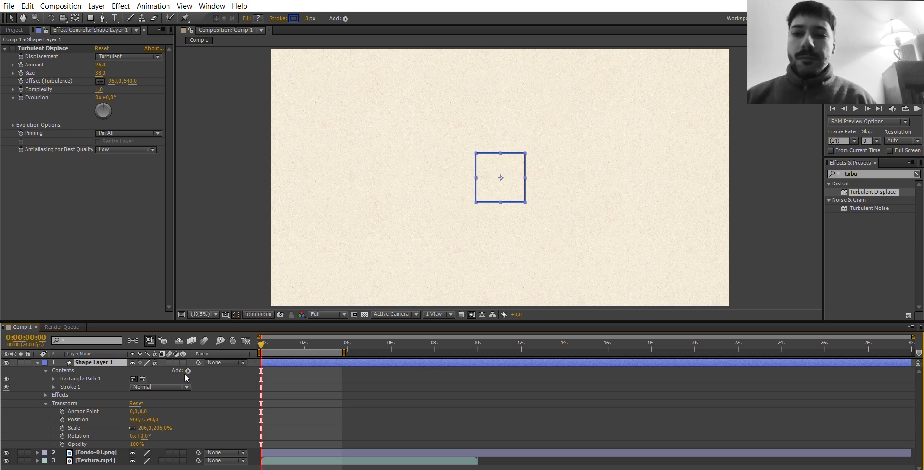
click(69, 418)
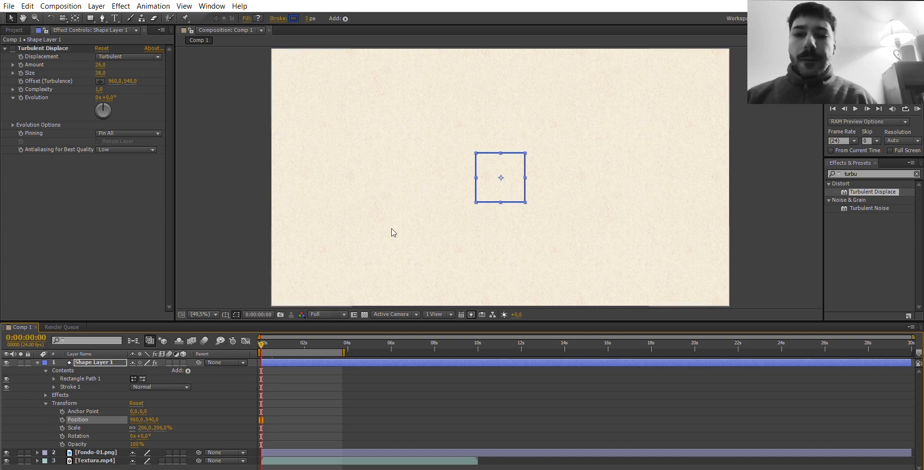
drag(501, 170, 347, 98)
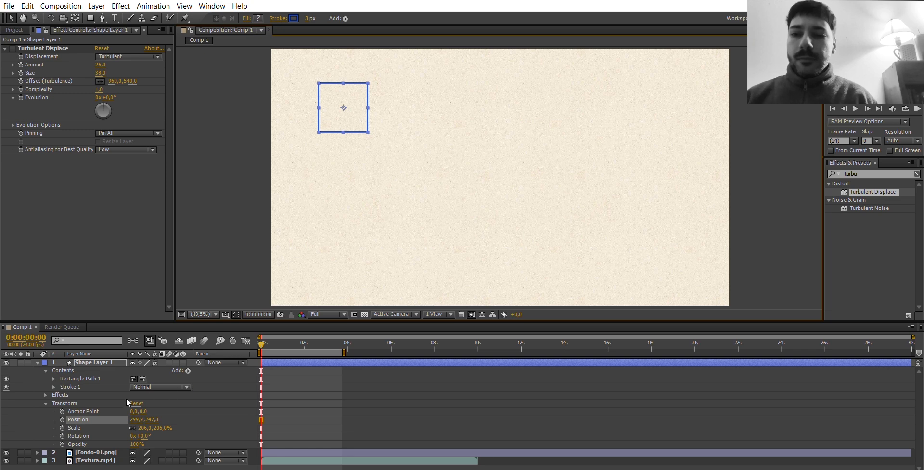
click(82, 410)
click(83, 418)
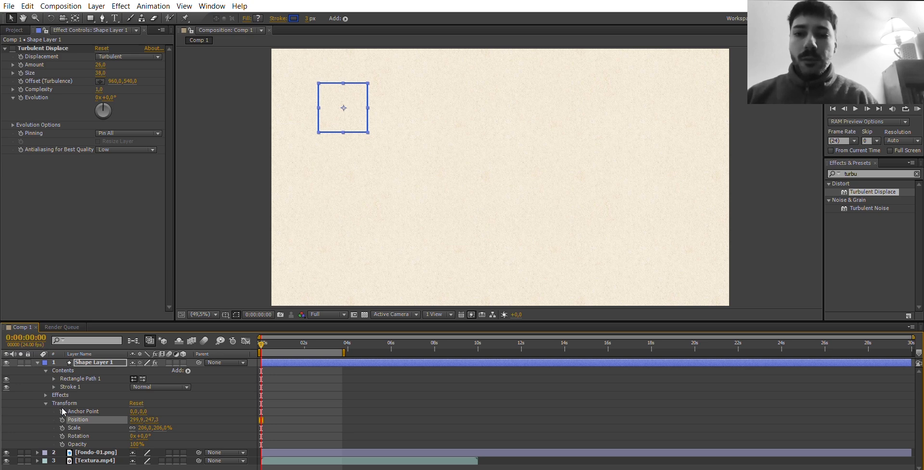
key(alt+shift+p)
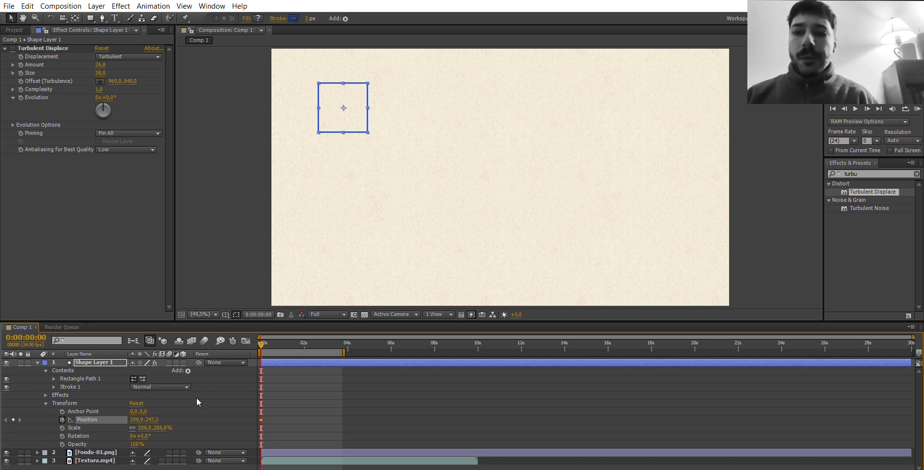
At 0:00:02:02, move the rectangle horizontally to about 1489, 247 to create a second Position keyframe.
click(291, 341)
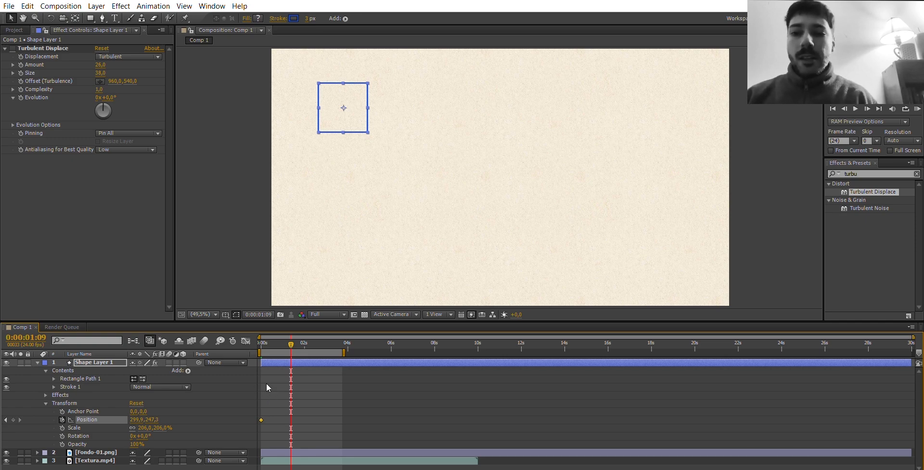
click(306, 337)
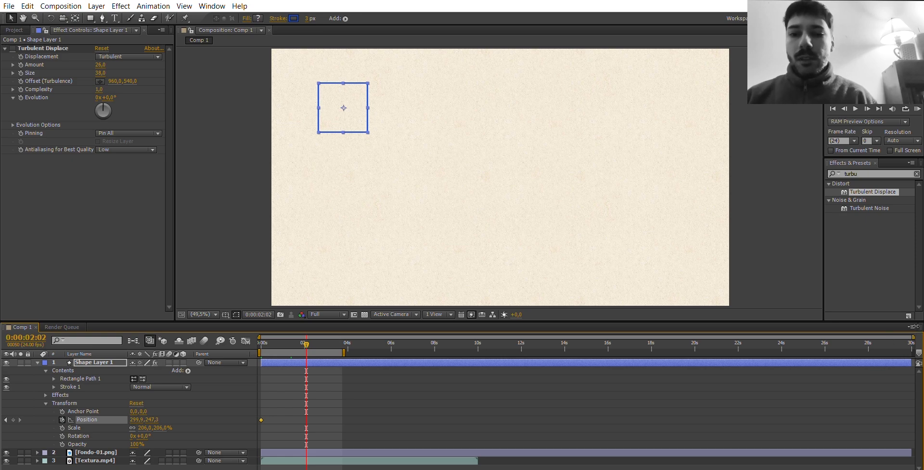
drag(911, 337, 526, 336)
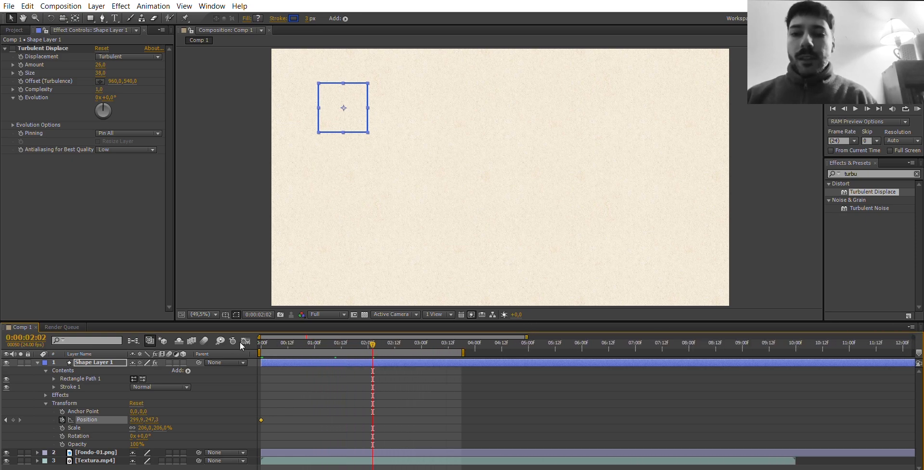
click(261, 337)
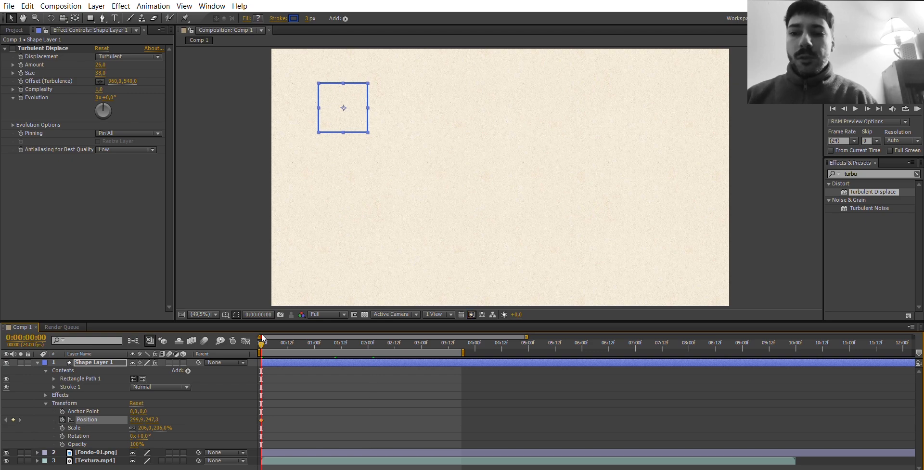
key(space)
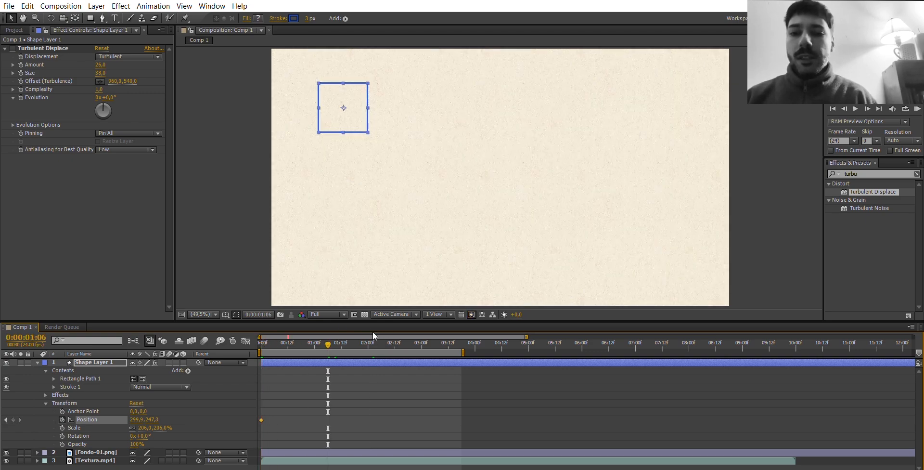
click(372, 332)
drag(345, 97, 627, 135)
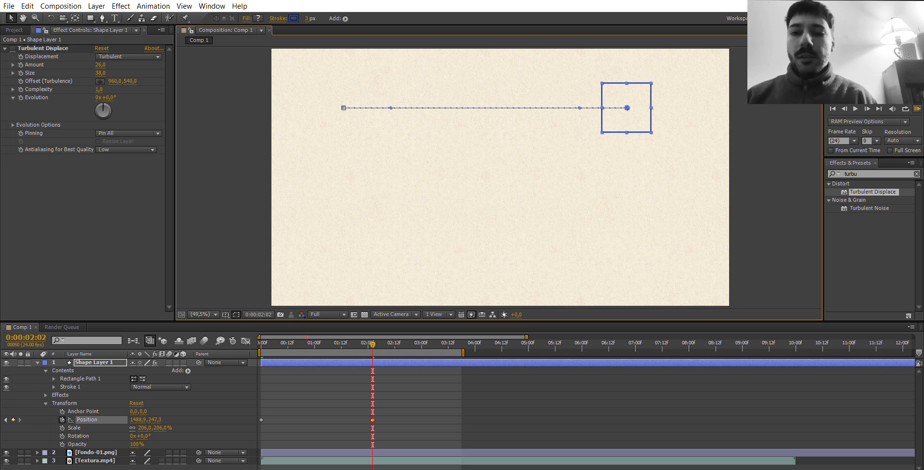
Play a RAM preview of the rectangle's horizontal movement.
click(917, 109)
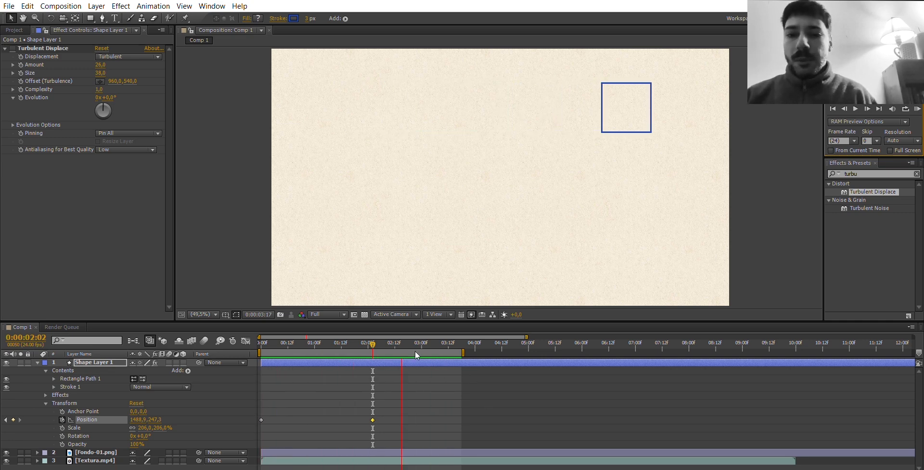
key(space)
At 0:00:02:17, try moving the rectangle down to about 1489, 498, and undo the change.
drag(419, 339, 406, 334)
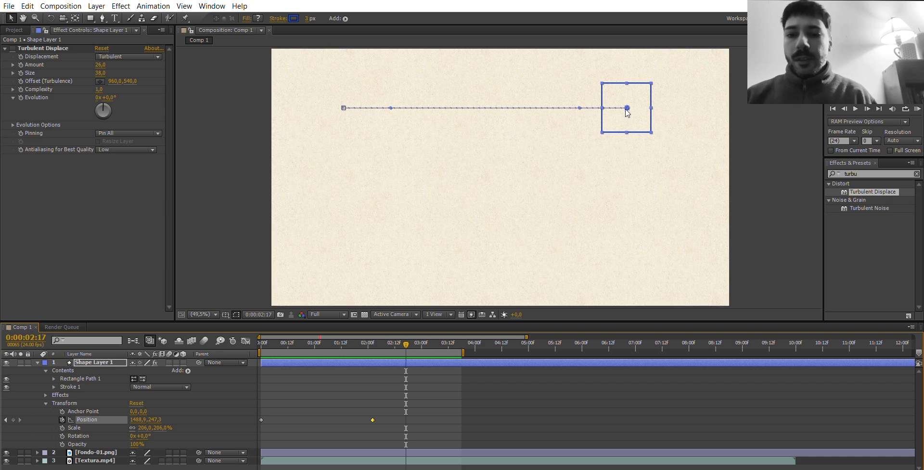
drag(628, 104, 627, 167)
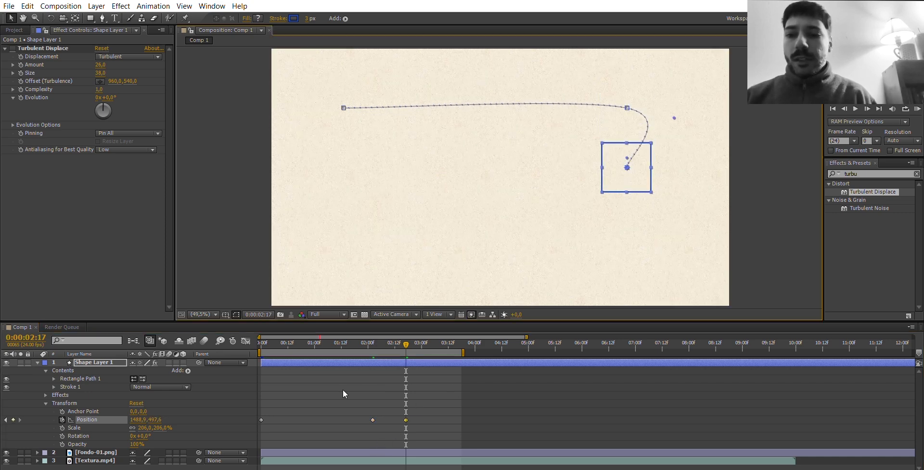
key(ctrl+z)
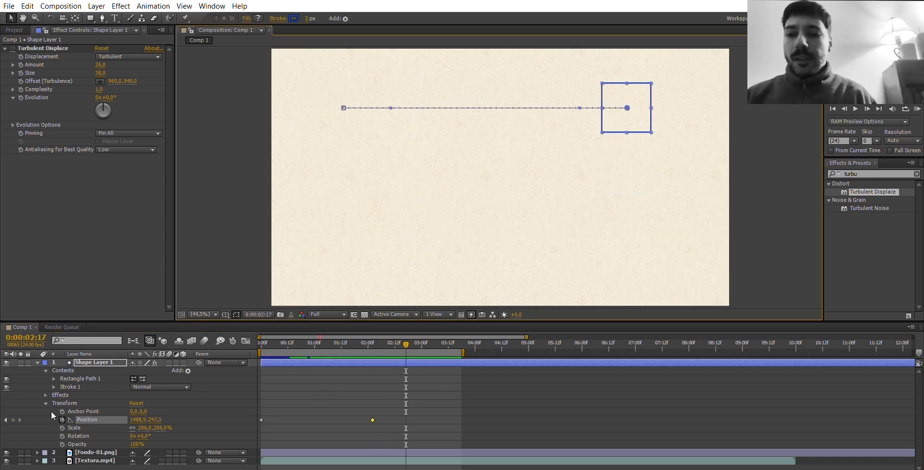
Try adding a Position keyframe at 0:00:02:17, both with the held position and with the starting position, and undo each attempt.
click(14, 419)
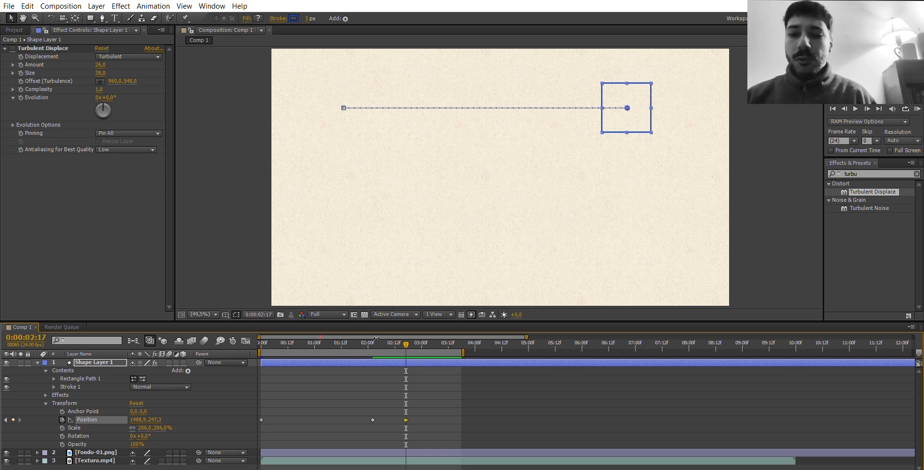
key(ctrl+z)
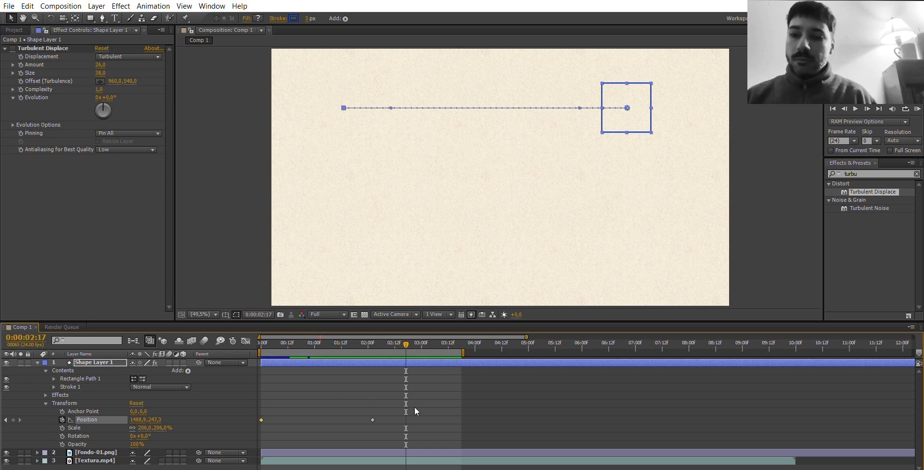
key(ctrl+shift+z)
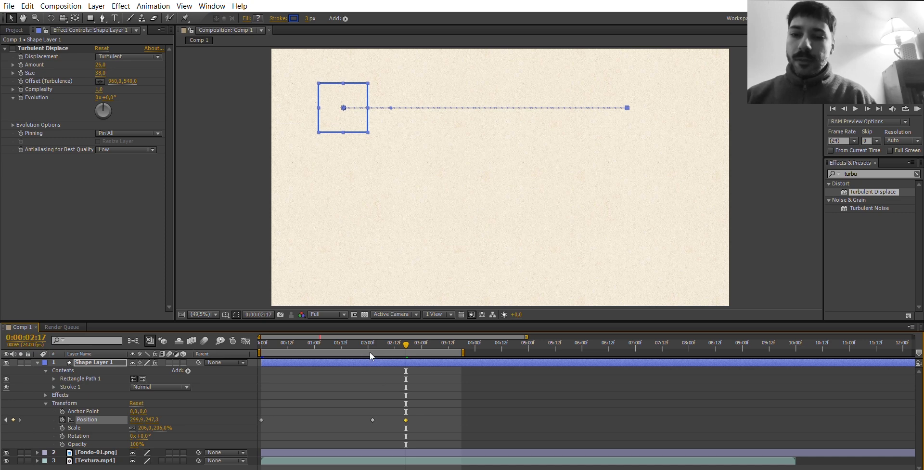
key(ctrl+z)
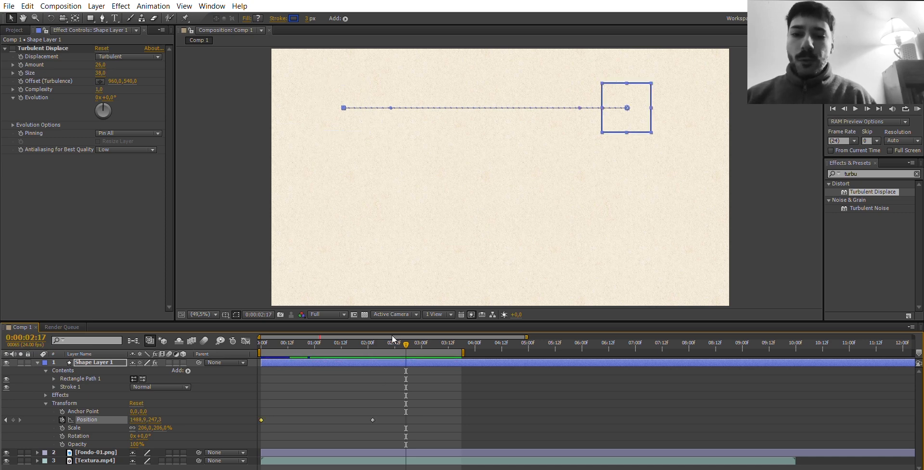
Animate the rectangle's Scale with a keyframe at the first frame and one of 132% at 0:00:02:01.
click(274, 339)
drag(274, 340, 256, 339)
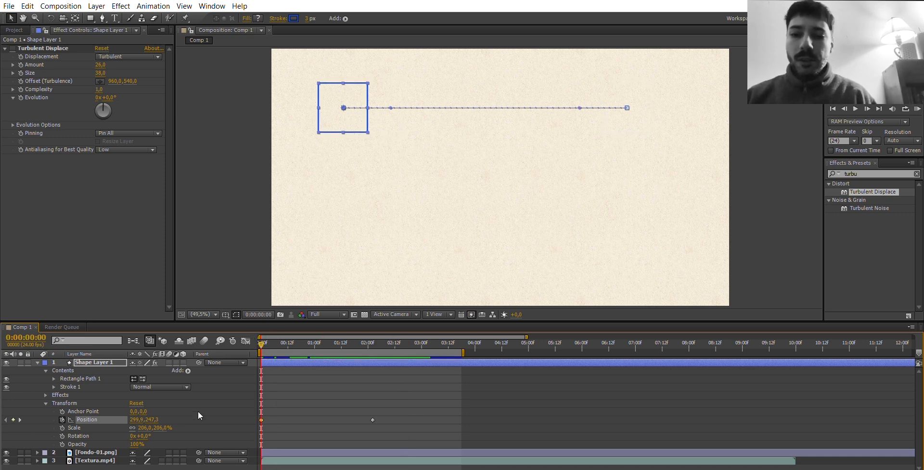
click(63, 427)
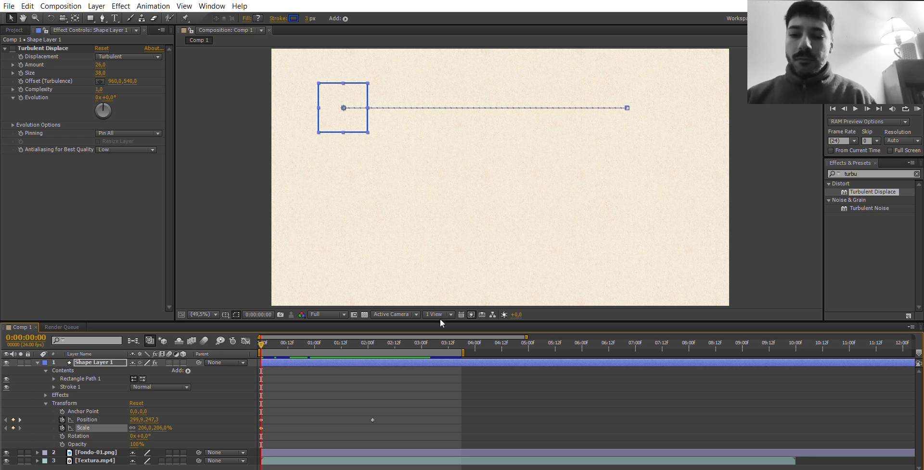
click(372, 338)
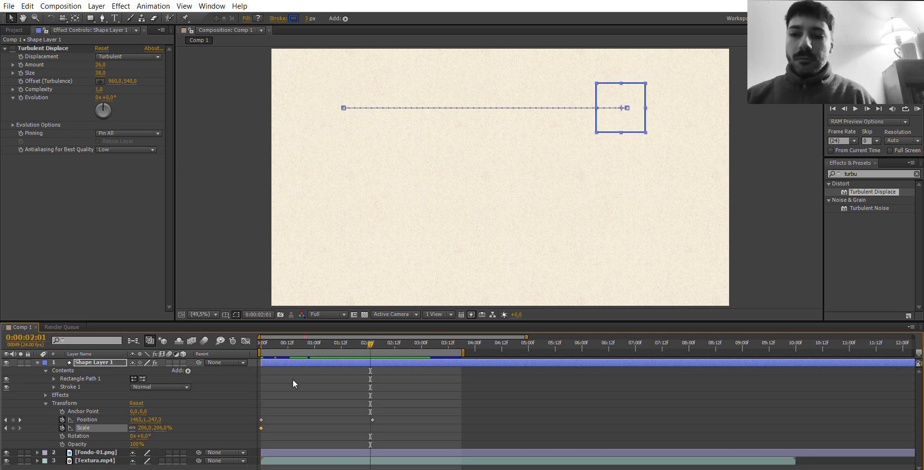
drag(154, 427, 116, 426)
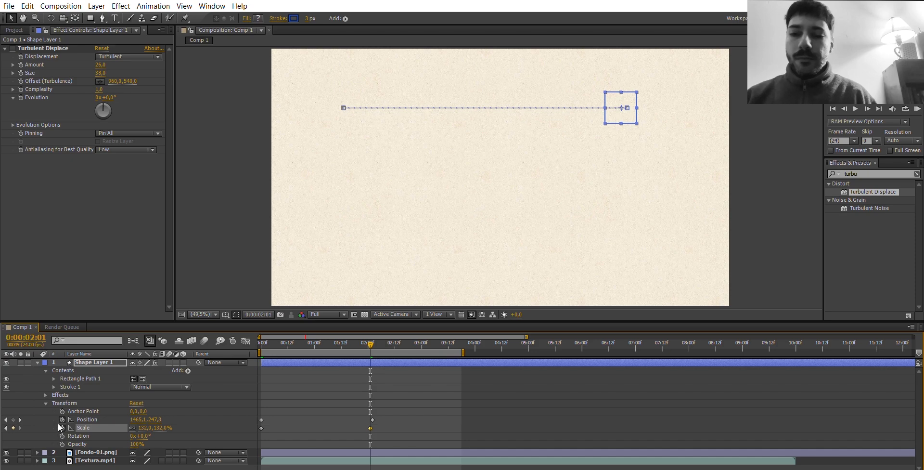
Animate the rectangle's Rotation to 205° at 0:00:02:03 and its Opacity to 14% at about 0:00:02:00, each from a first-frame keyframe.
click(259, 336)
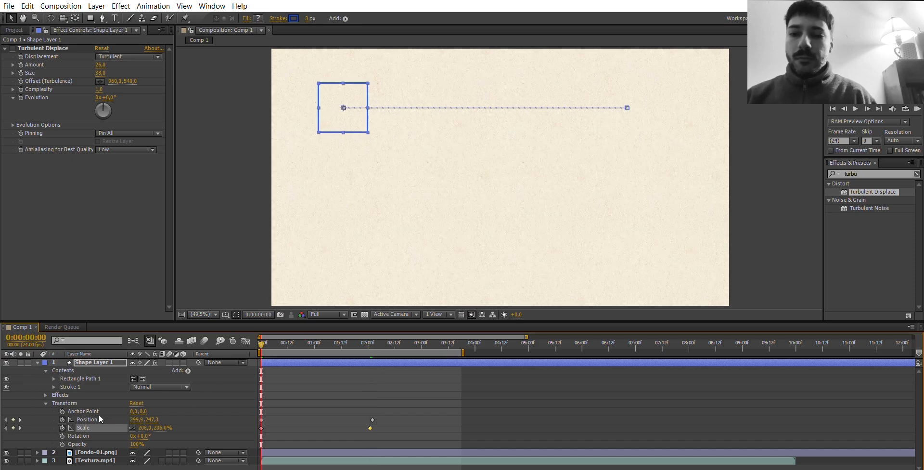
click(62, 435)
click(374, 336)
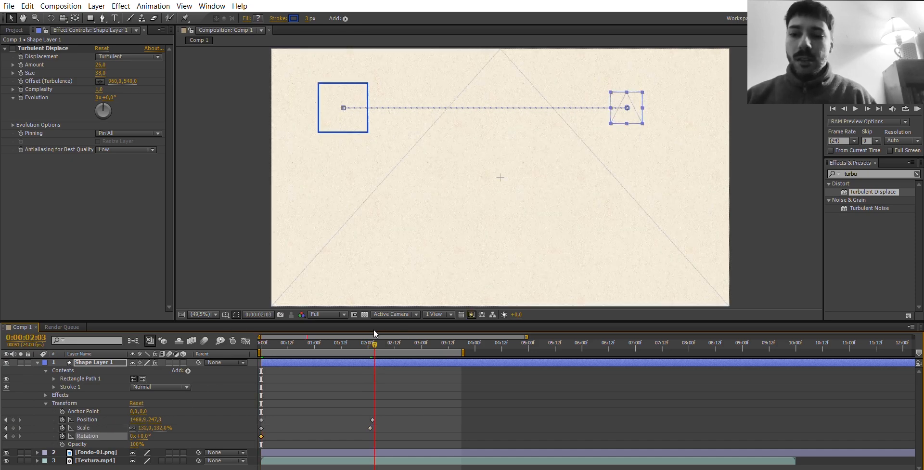
drag(145, 436, 244, 421)
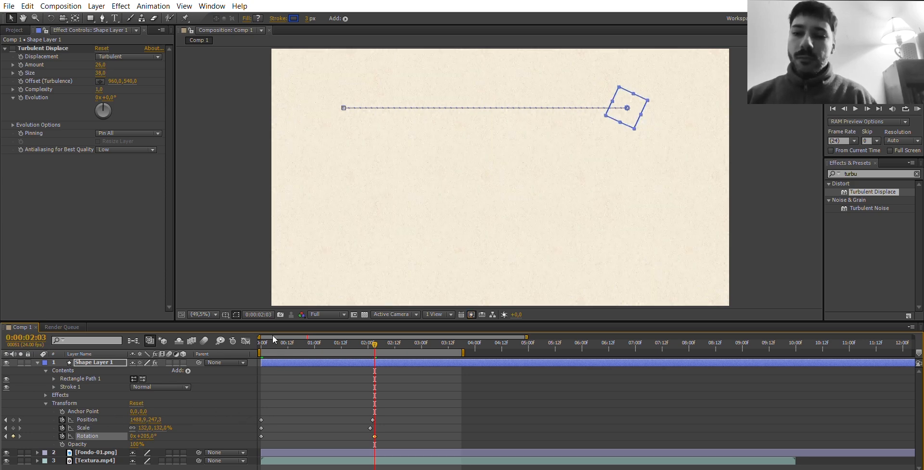
drag(272, 339, 260, 339)
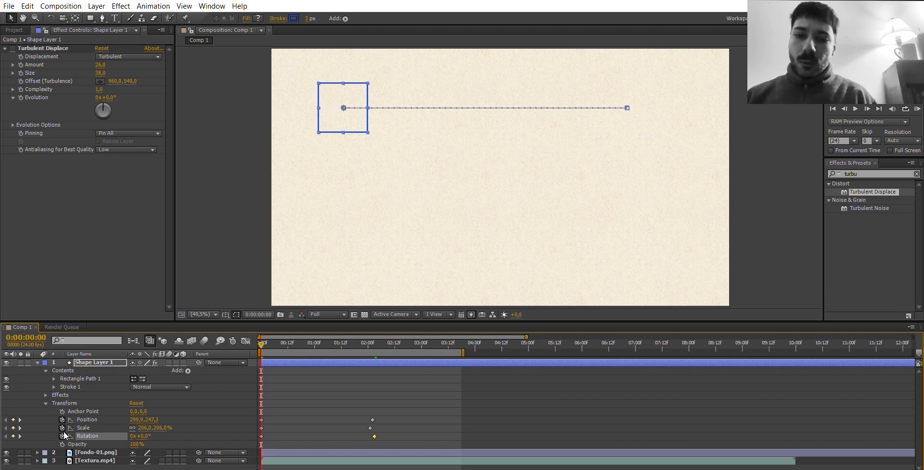
click(62, 444)
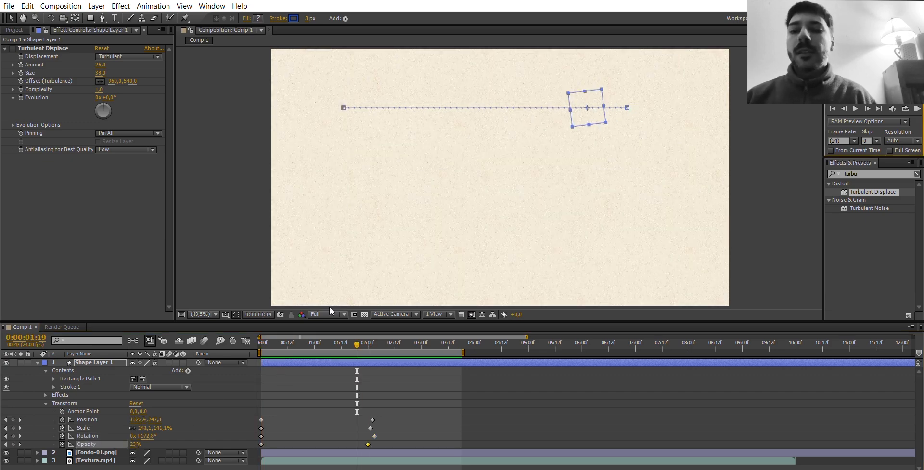
Shift the ending Position, Scale, Rotation and Opacity keyframes together to around 0:00:01:00 and run a RAM preview.
drag(345, 396, 390, 446)
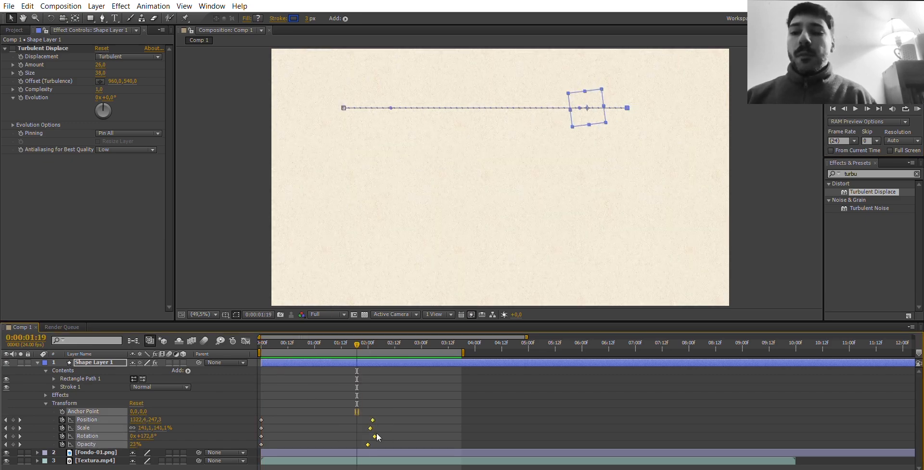
drag(342, 432, 311, 431)
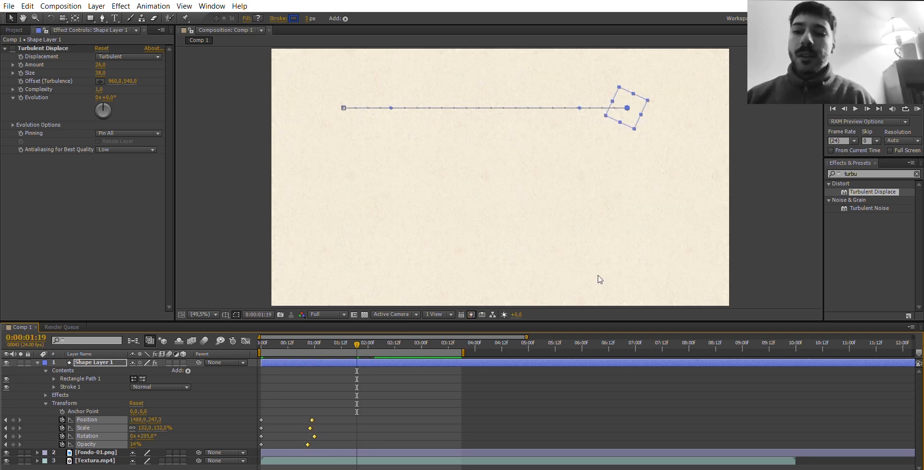
click(918, 108)
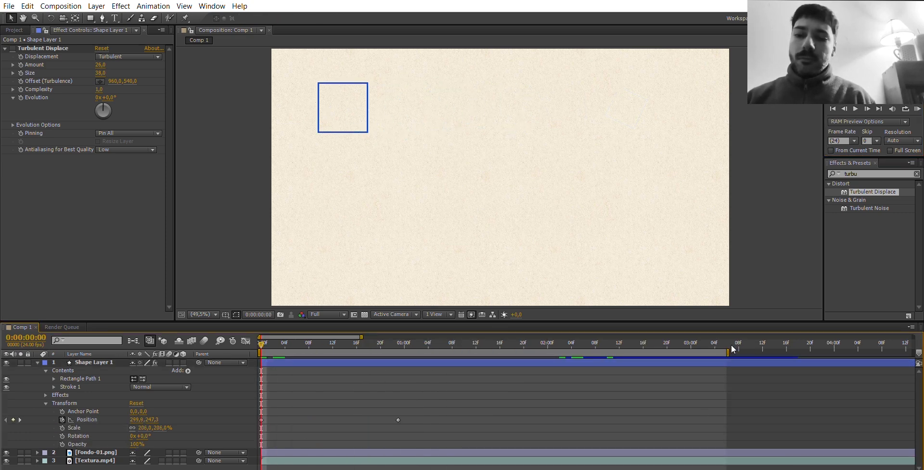
Shorten the work area to end at about 0:00:02:15 and play a RAM preview of the Position animation.
drag(731, 340, 644, 345)
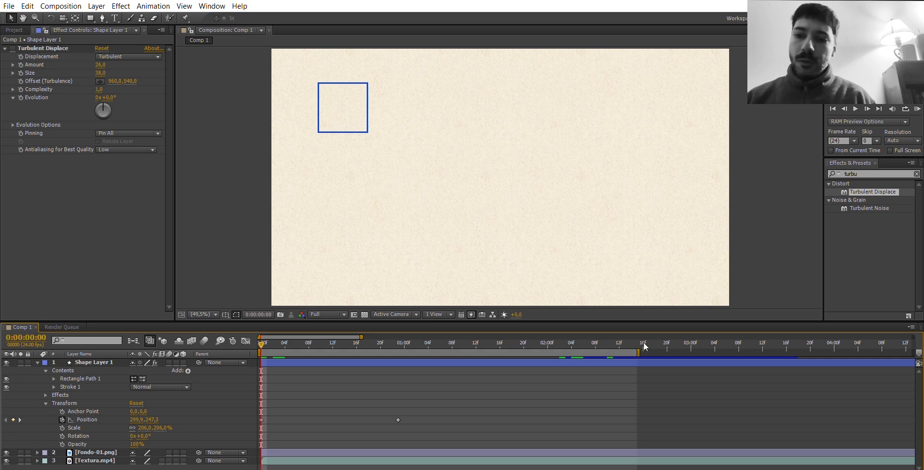
click(917, 107)
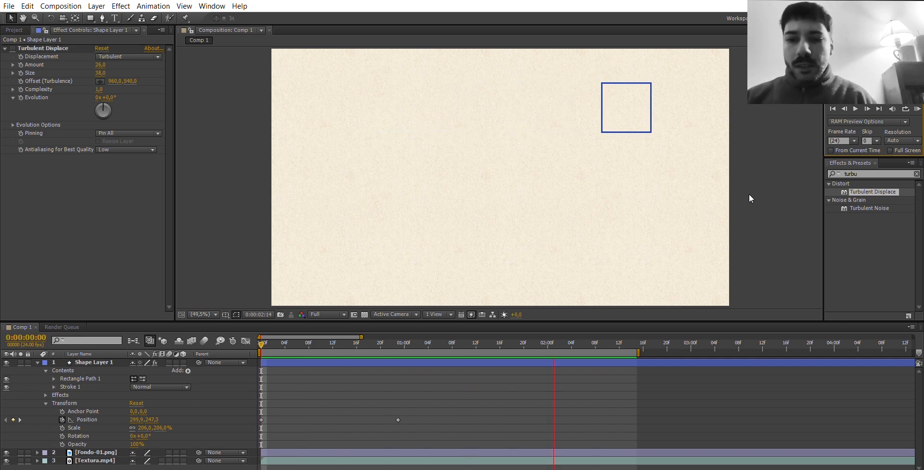
key(space)
Duplicate Shape Layer 1, then move the original's whole motion path straight down so it starts at about 299.9, 546.1.
click(120, 362)
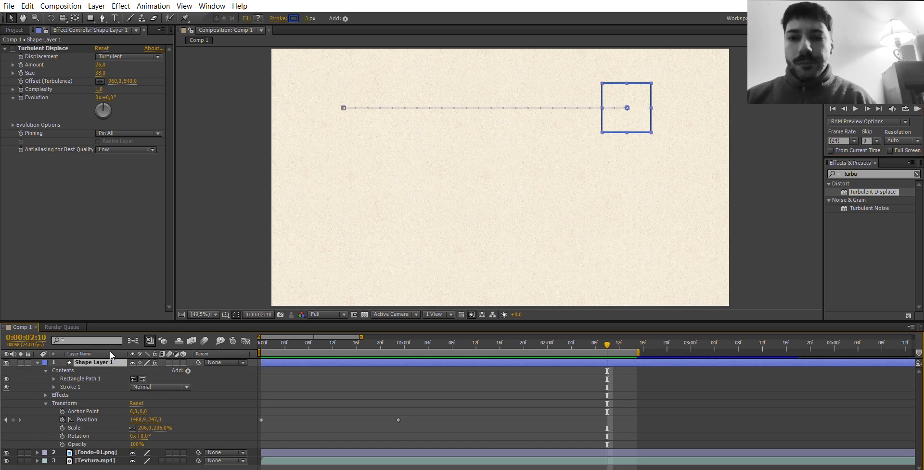
key(ctrl+d)
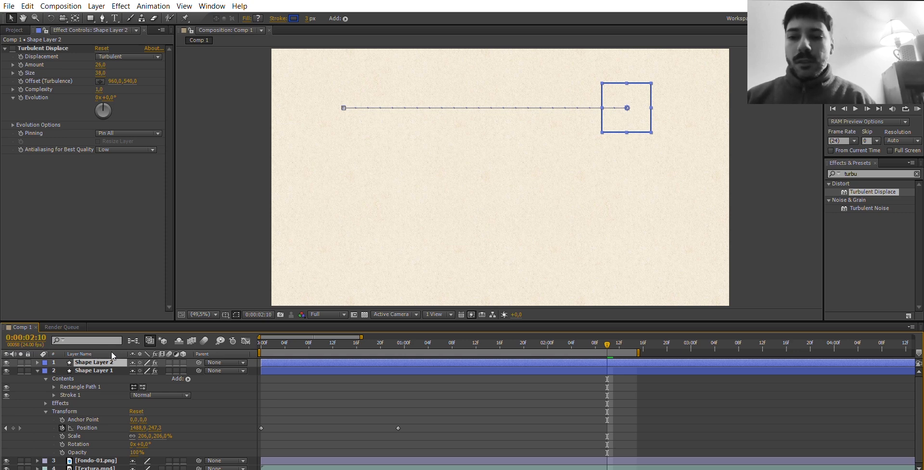
key(ctrl+Down)
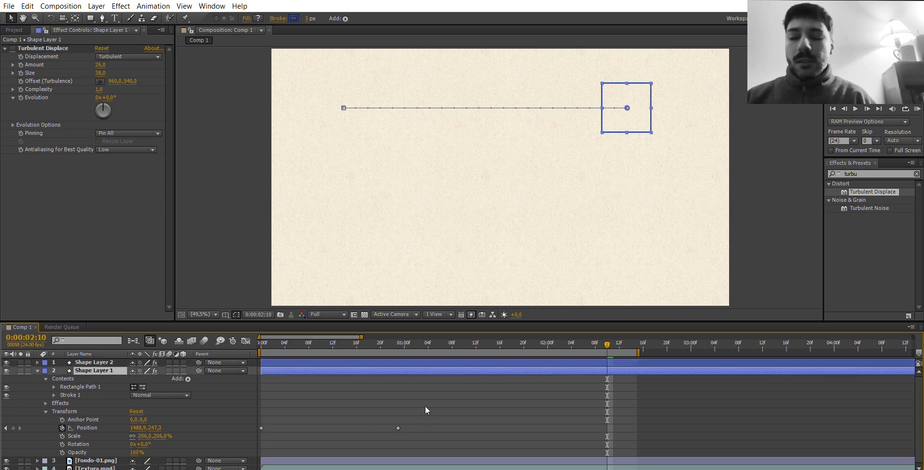
drag(425, 434, 252, 424)
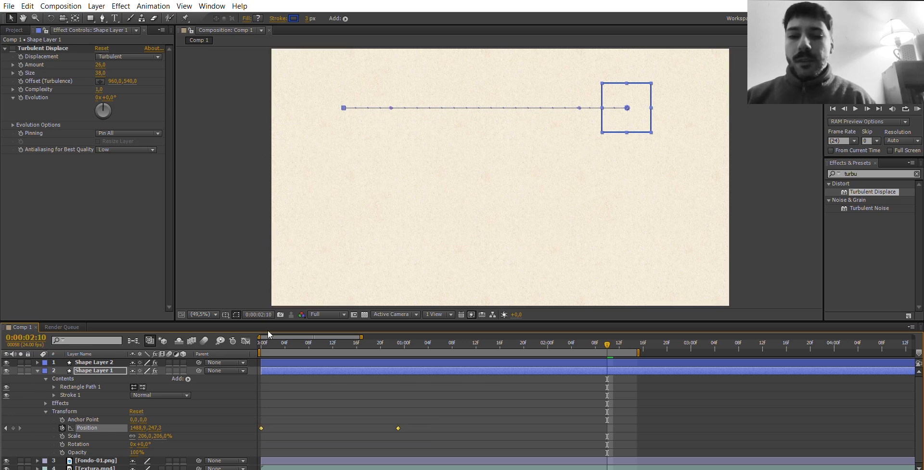
key(Home)
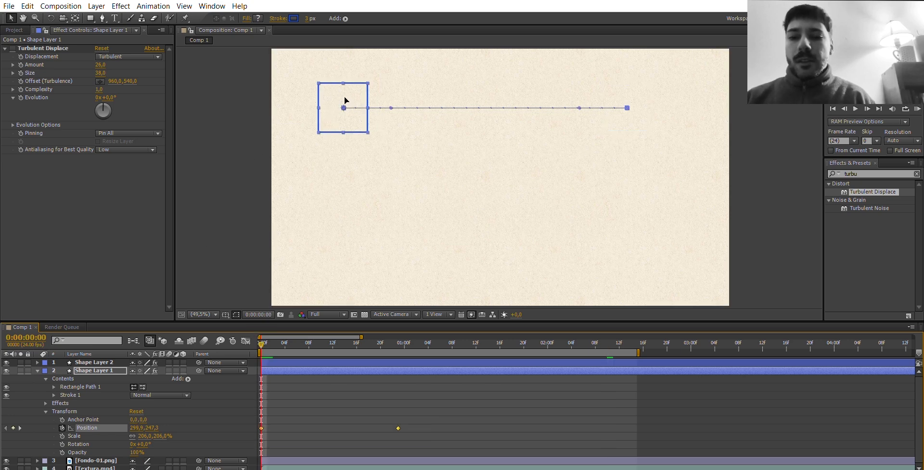
drag(345, 101, 345, 172)
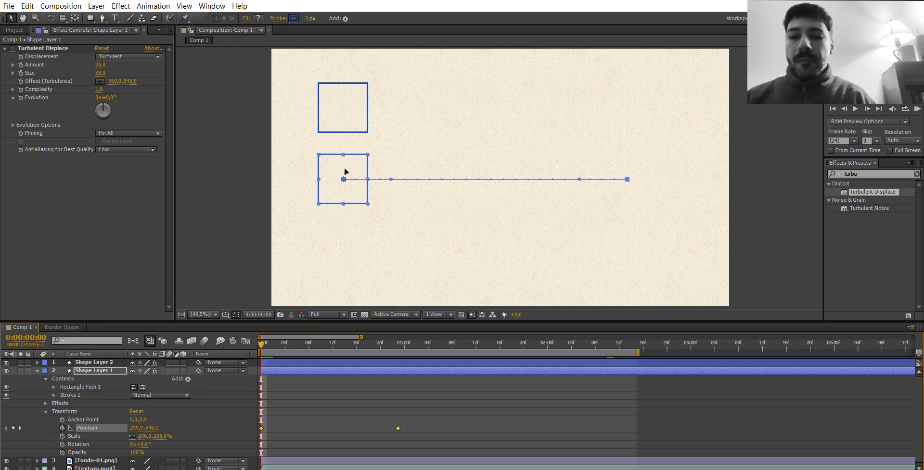
Rename the duplicated layer, Shape Layer 2, as Lineal.
key(ctrl+Up)
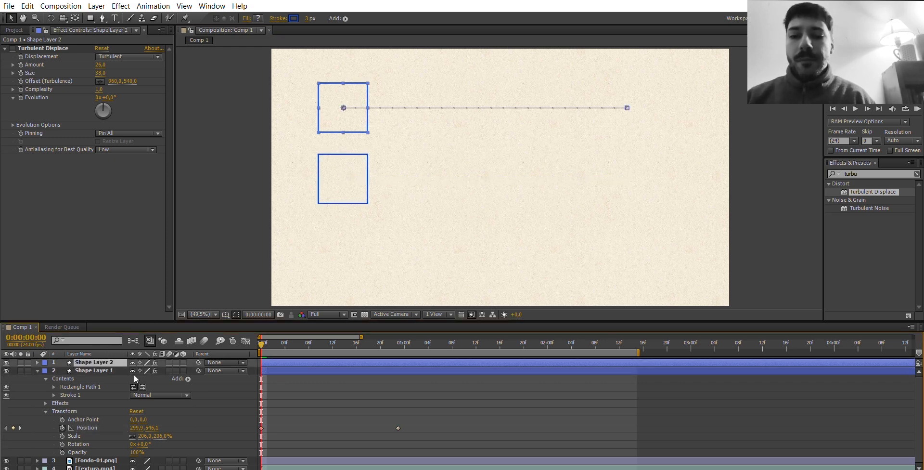
key(Return)
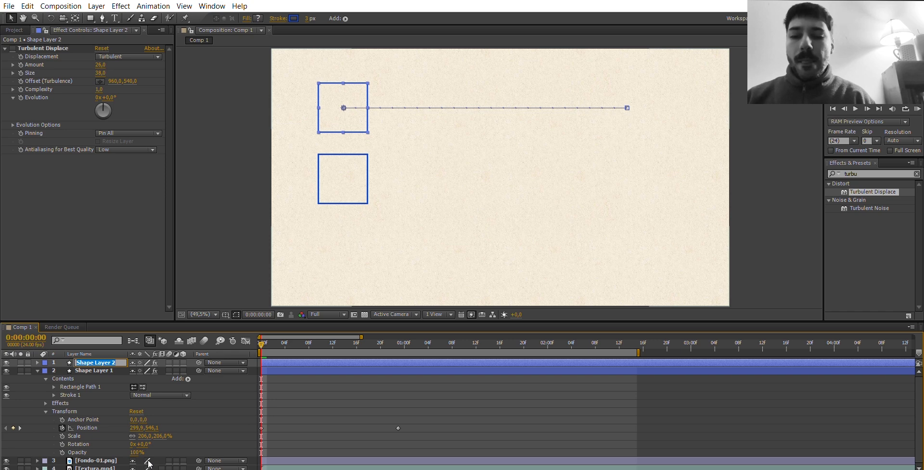
text(Li)
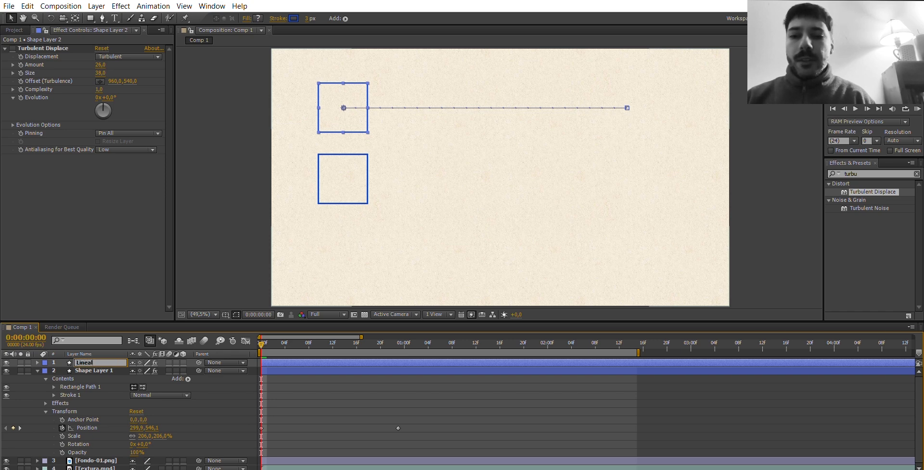
text(neal)
key(Return)
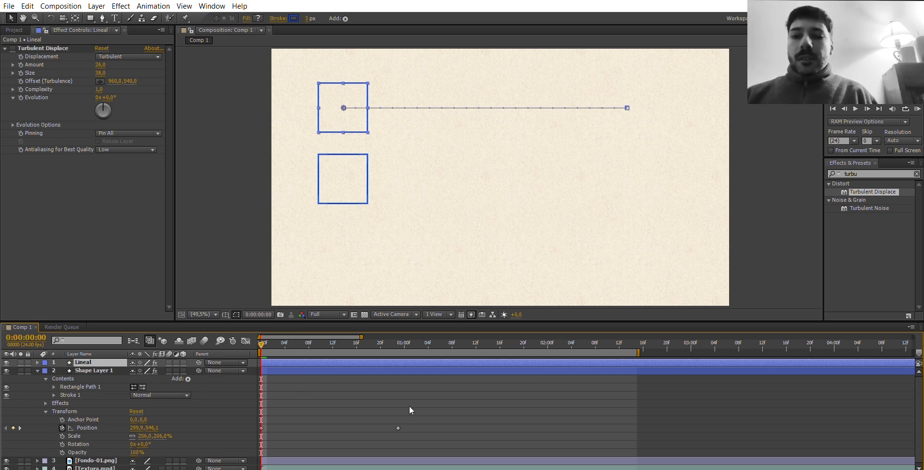
Apply Easy Ease to both Position keyframes of Shape Layer 1.
drag(412, 418, 258, 434)
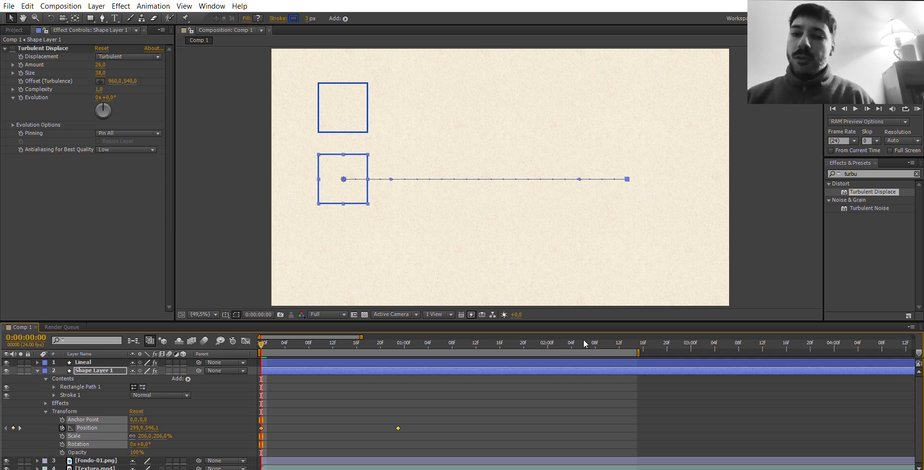
key(F9)
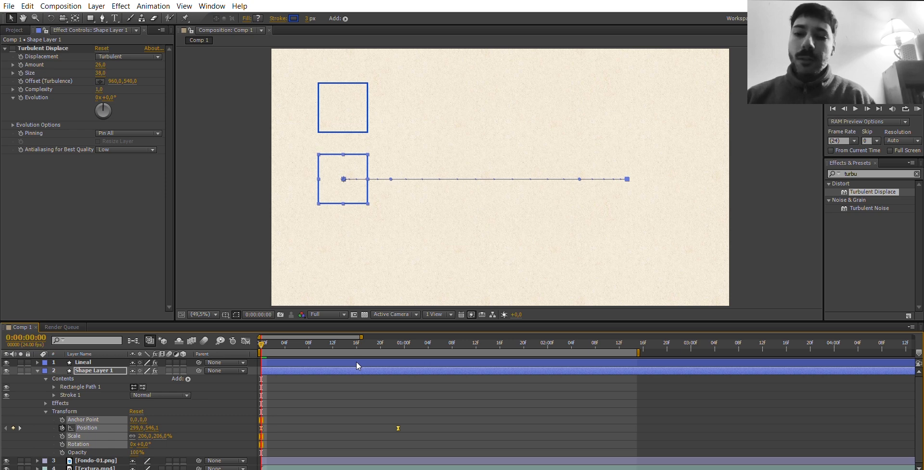
click(392, 400)
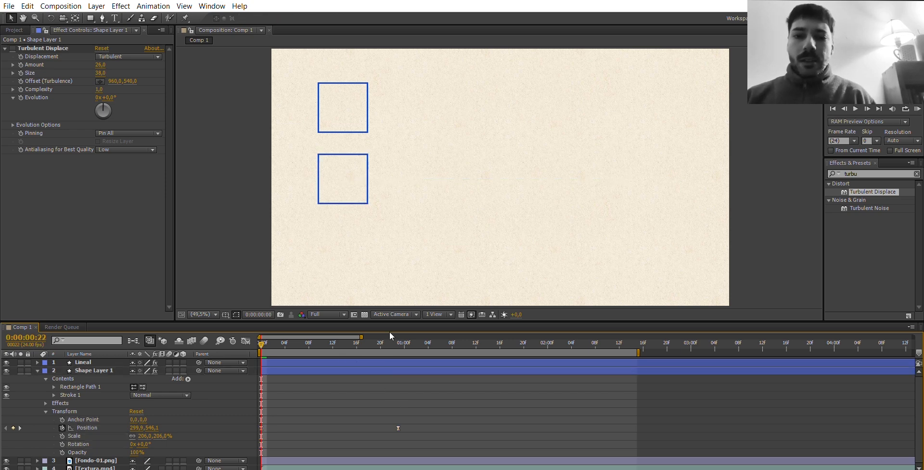
Scrub through the motion and play a RAM preview to compare the linear rectangle with the eased one.
click(399, 339)
drag(399, 331, 265, 317)
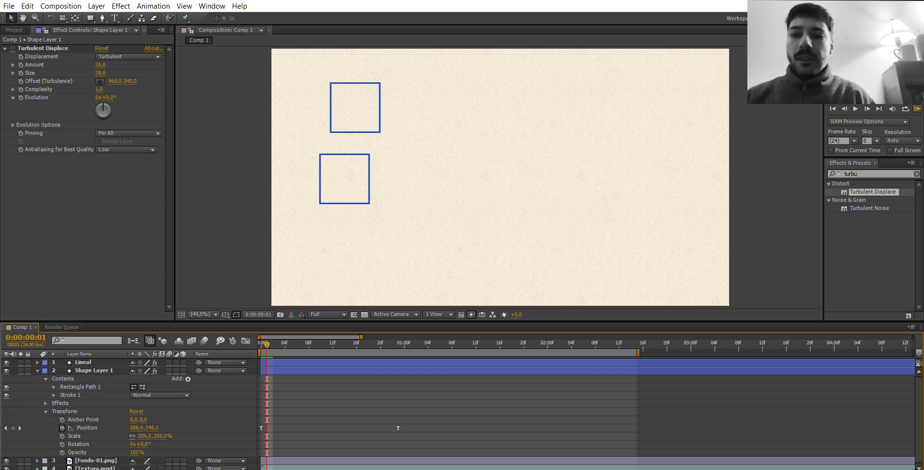
click(917, 108)
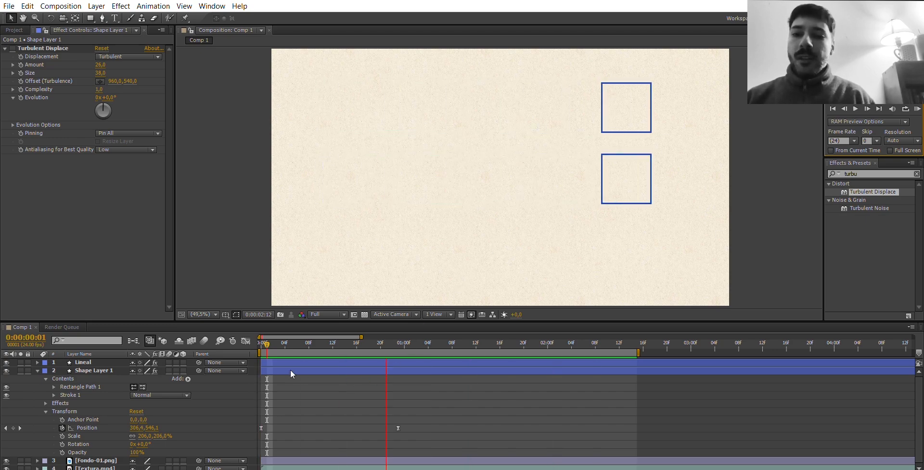
In Shape Layer 1's Position speed graph, extend the ending keyframe's ease handle back to about the curve's midpoint and preview the motion.
click(268, 422)
drag(269, 423, 252, 423)
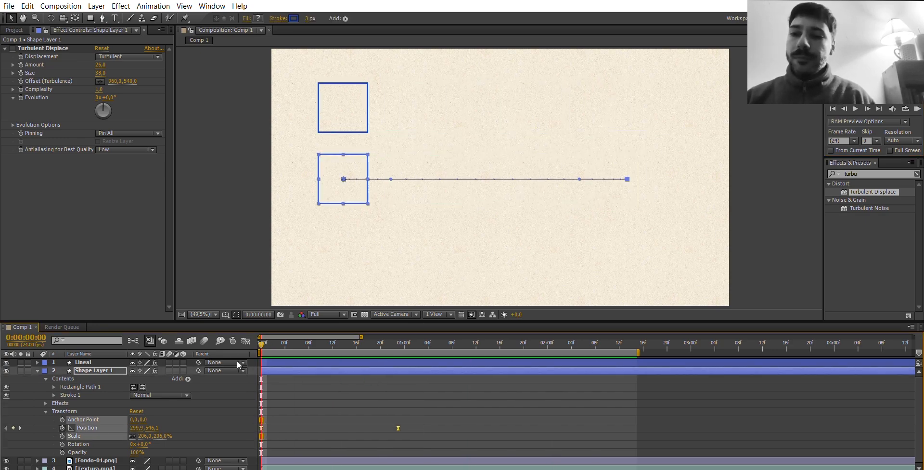
click(245, 340)
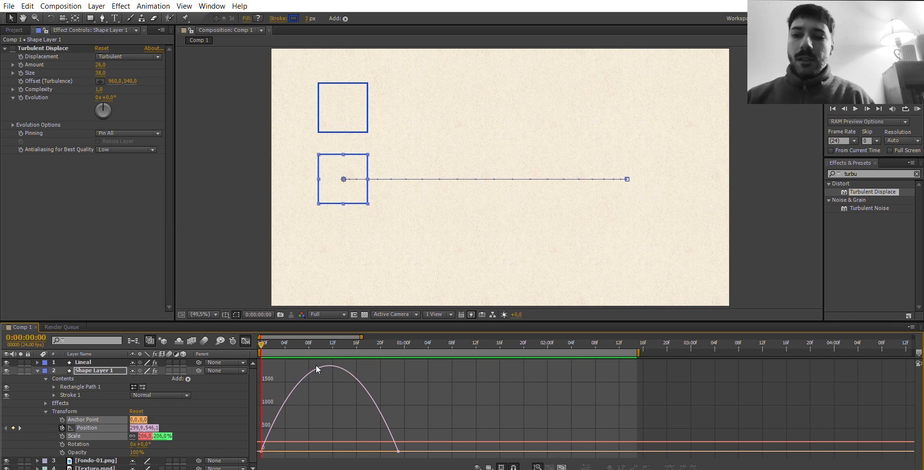
click(398, 451)
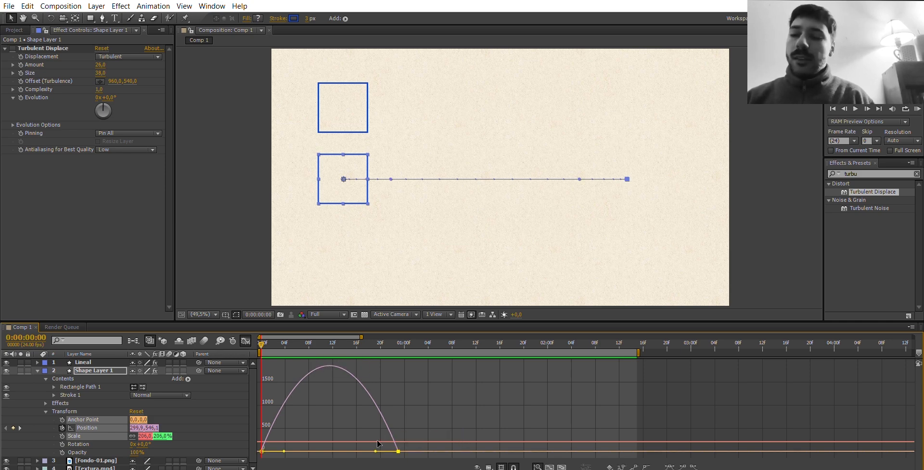
drag(371, 439, 321, 435)
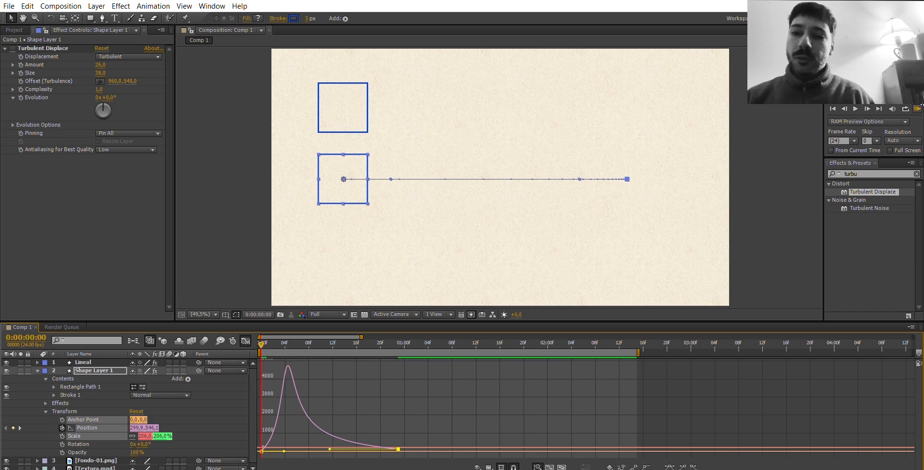
click(918, 108)
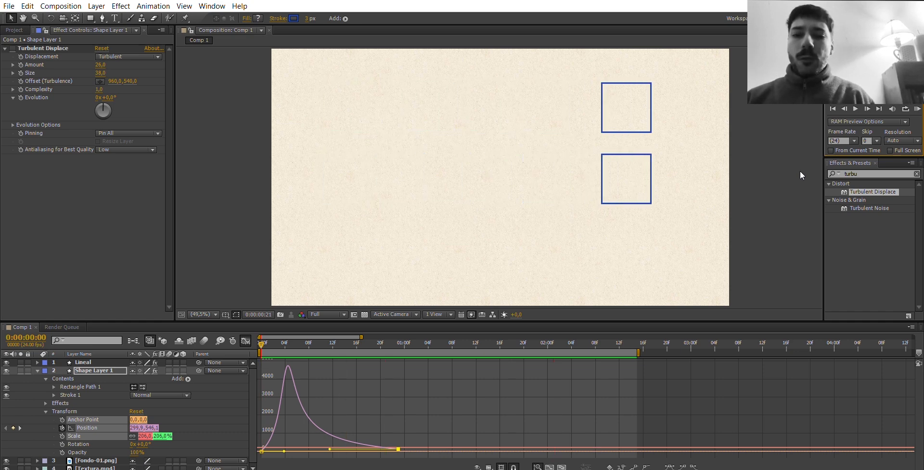
key(space)
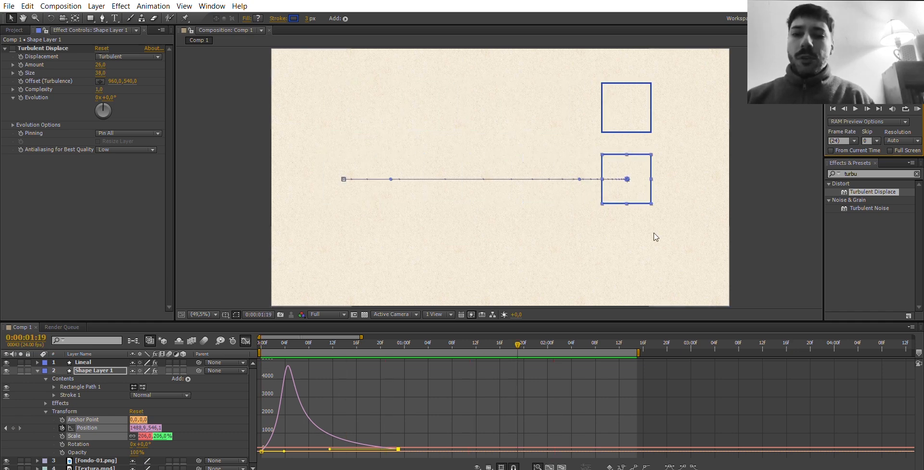
Show only the Position property of both shape layers, switch back from the Graph Editor, and return to the first frame with Lineal selected.
click(88, 356)
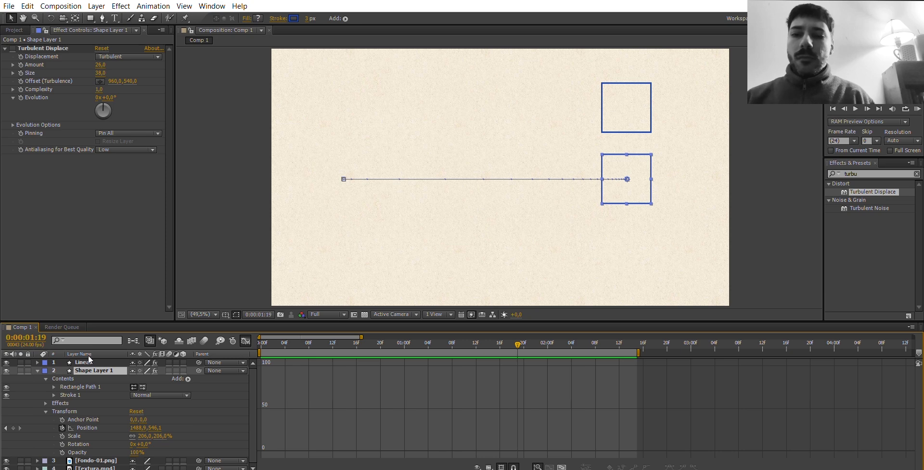
key(p)
click(90, 351)
key(p)
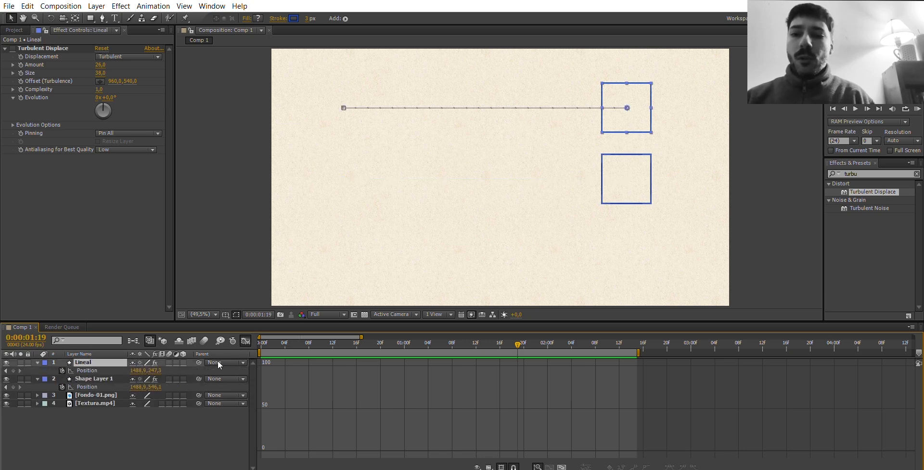
click(246, 340)
drag(266, 343, 259, 342)
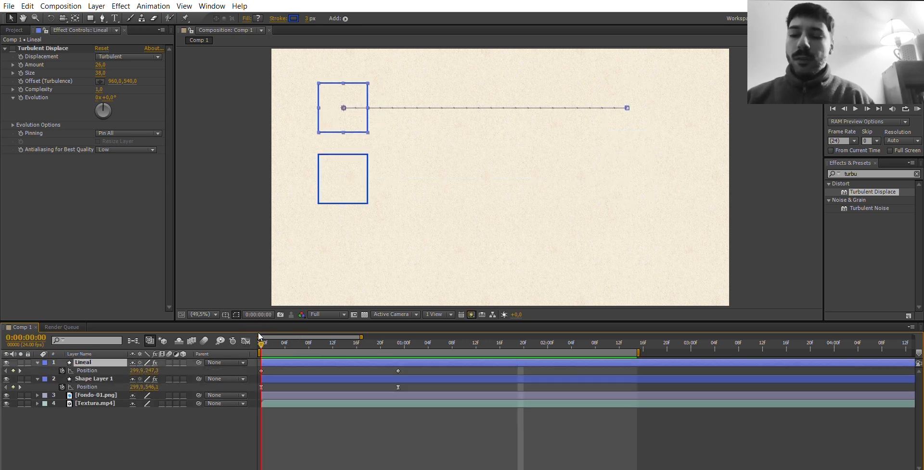
click(138, 413)
click(103, 354)
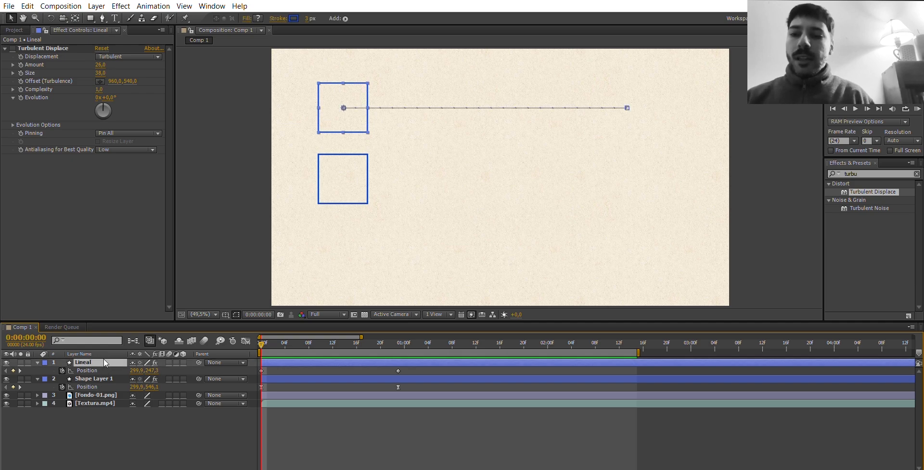
Duplicate the Lineal layer and move the copy with both its Position keyframes below the other two rectangles.
key(ctrl+d)
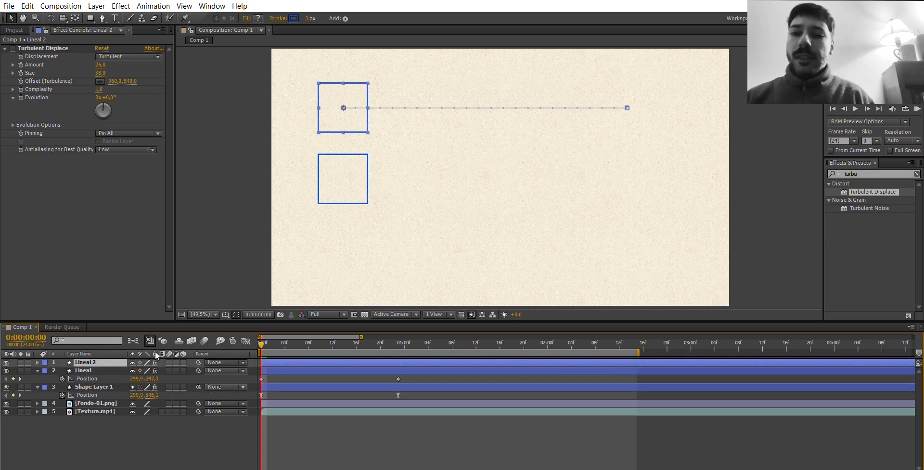
key(p)
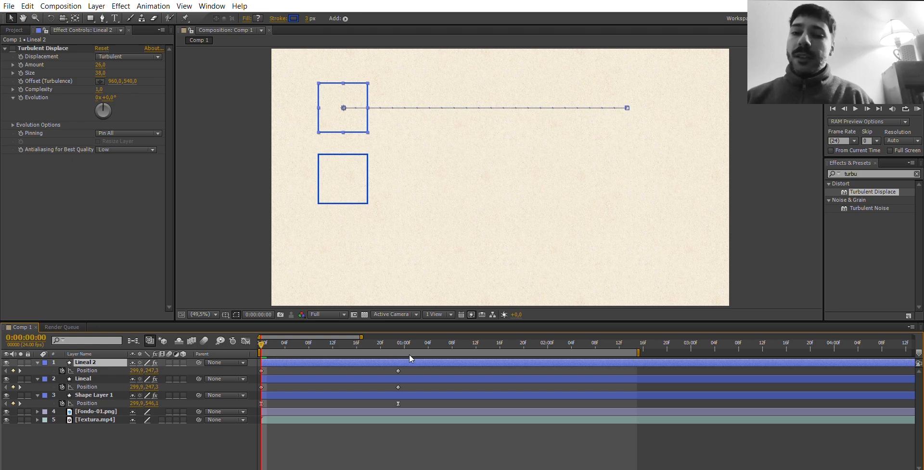
drag(412, 375, 251, 365)
drag(350, 99, 348, 238)
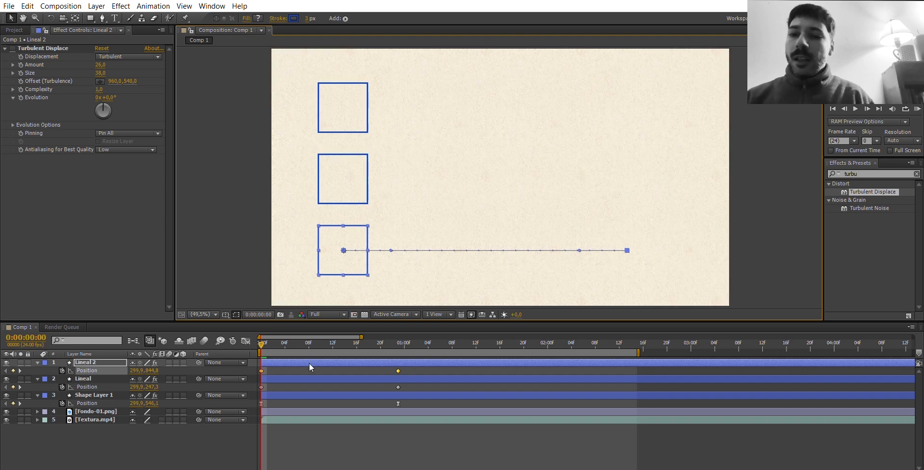
click(294, 354)
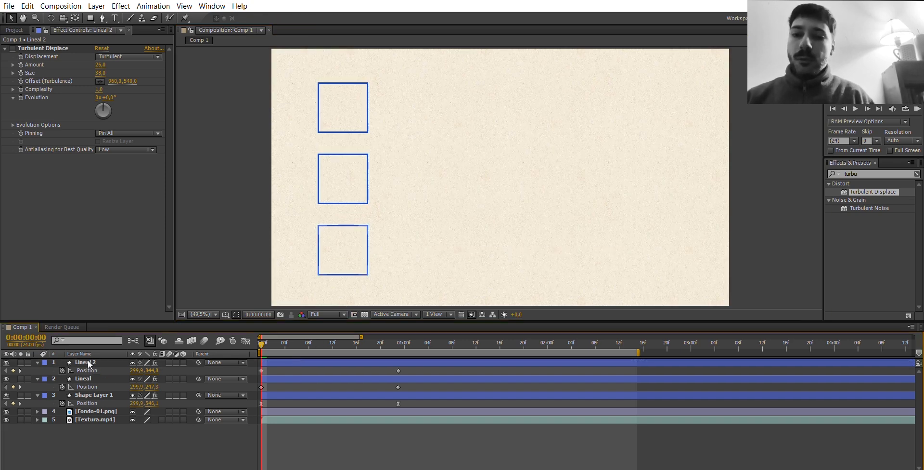
Rename Shape Layer 1 as Easy ease and move the Lineal 2 layer beneath it in the layer stack.
click(85, 380)
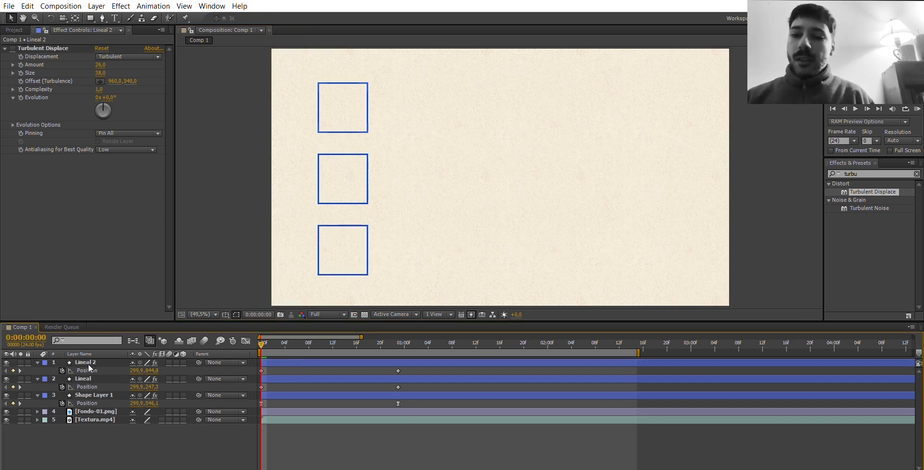
key(ctrl+Up)
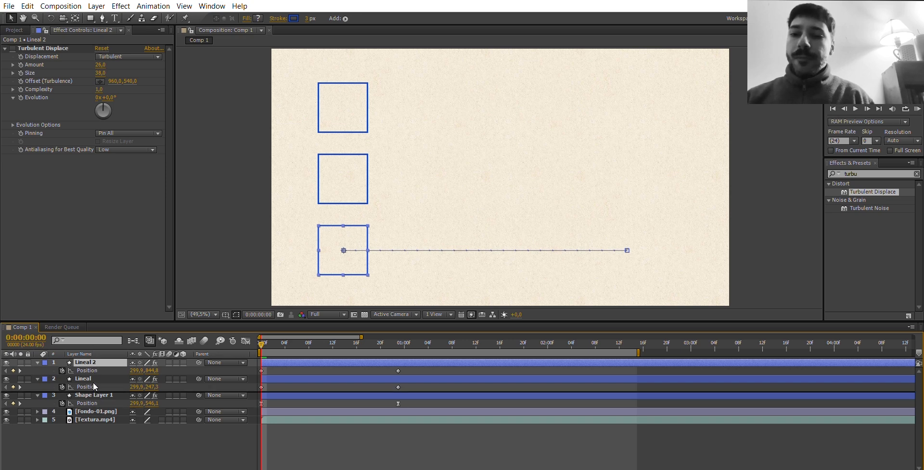
key(ctrl+bracketleft)
key(ctrl+bracketleft)
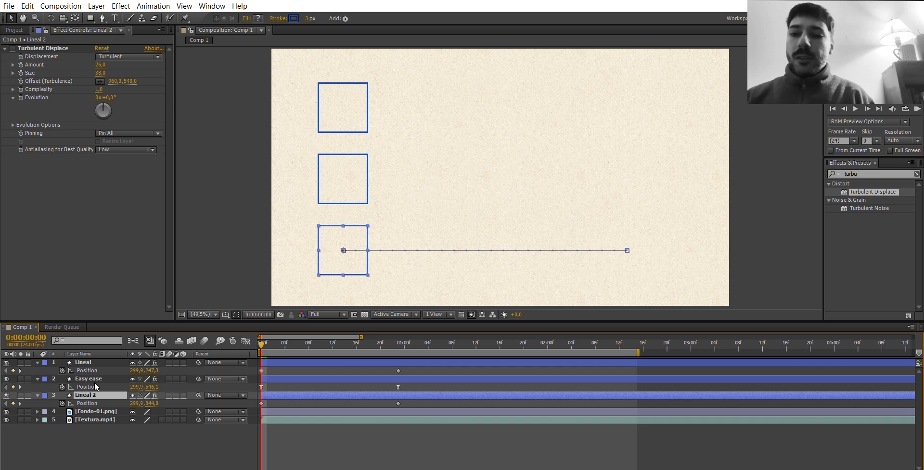
Rename the Lineal 2 layer as Hold.
key(Return)
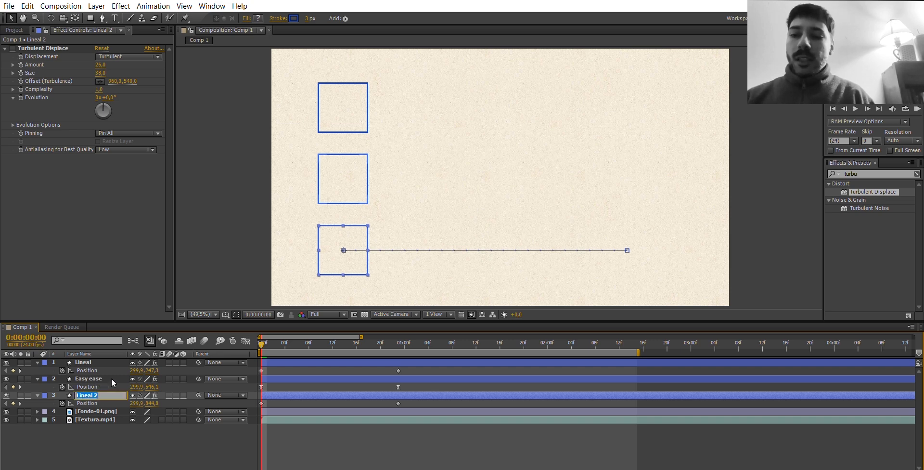
text(H)
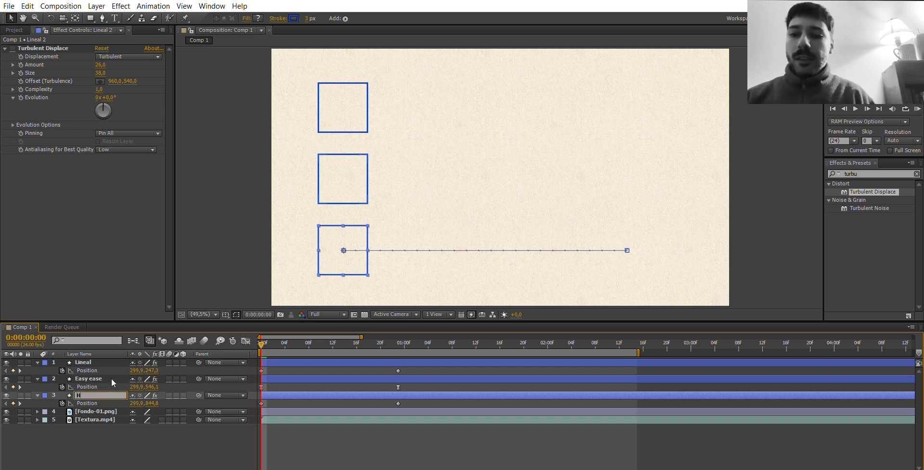
text(old)
key(Return)
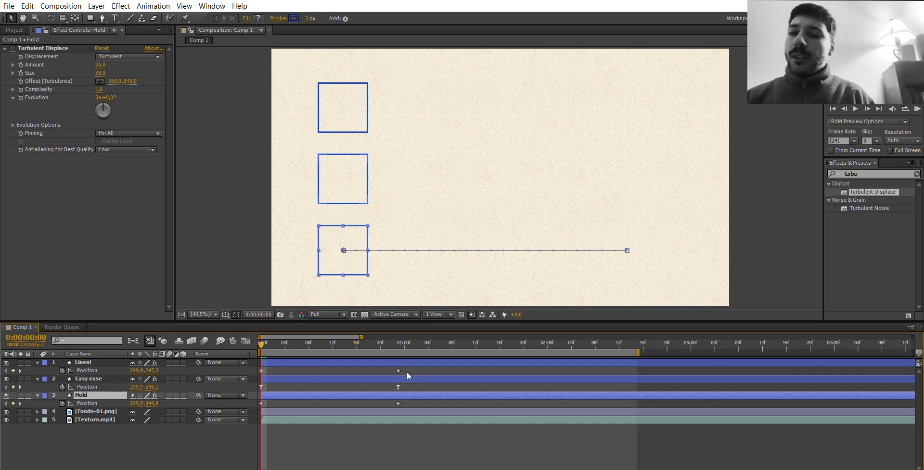
Convert both Position keyframes of the Hold layer to hold keyframes, preview the motion, and return to the first frame.
drag(410, 409, 232, 397)
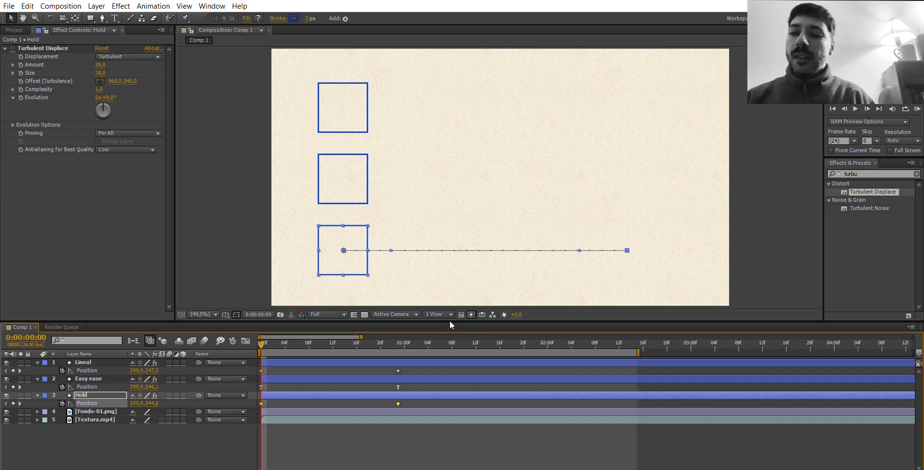
key(ctrl+alt+h)
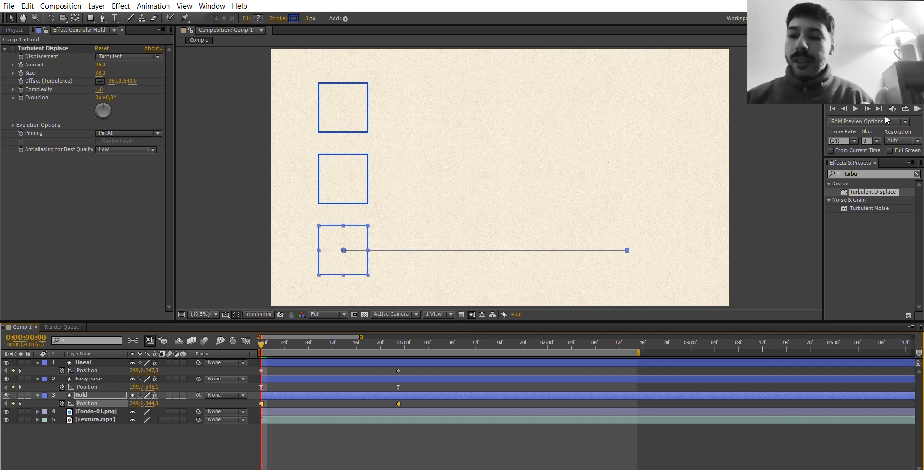
click(917, 108)
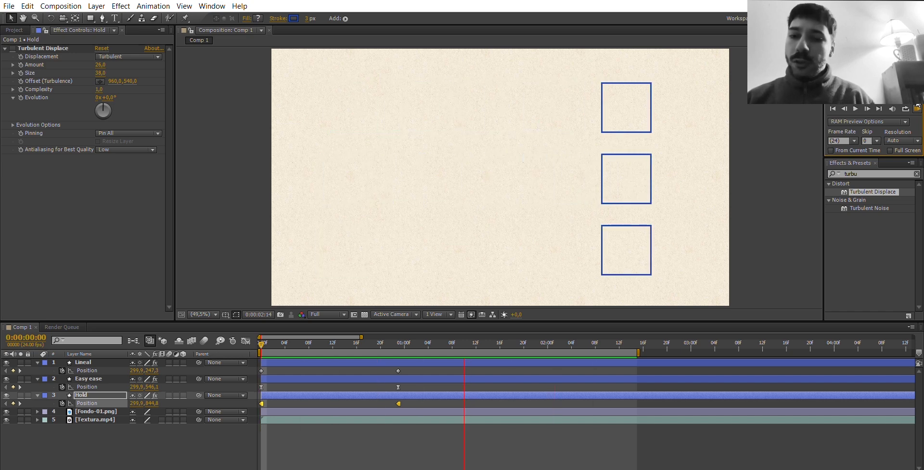
key(space)
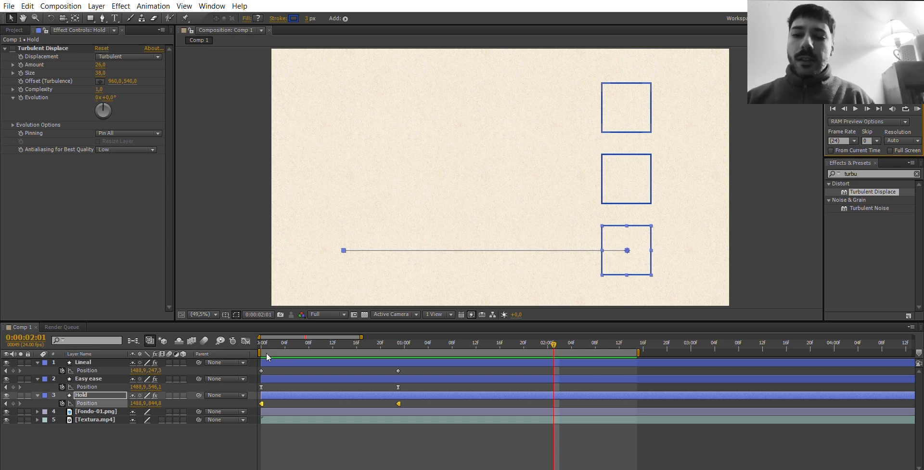
click(262, 332)
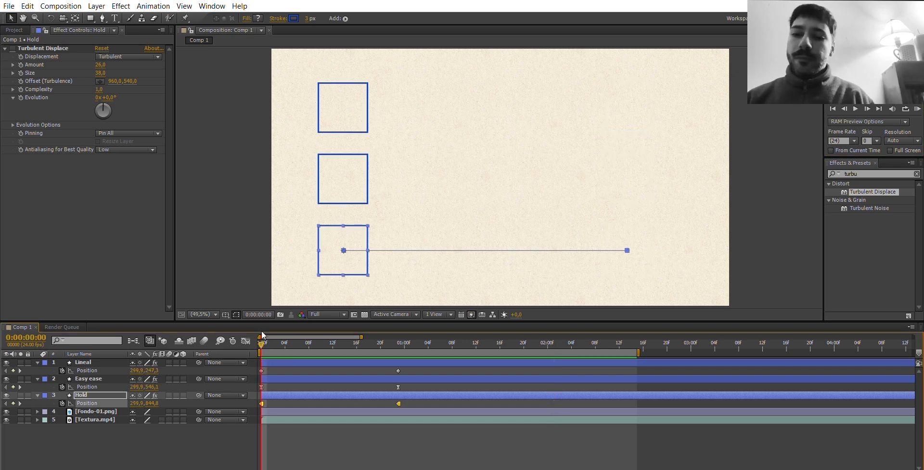
click(279, 354)
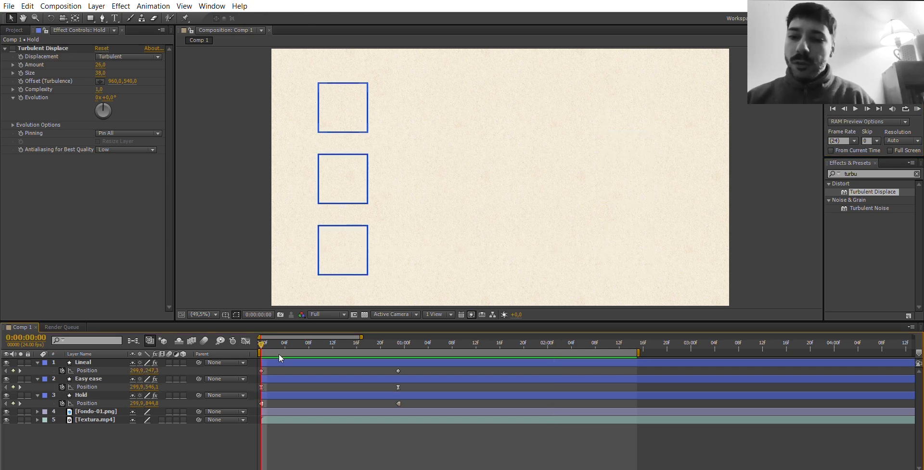
Convert both Position keyframes of the Lineal layer to Auto Bezier and play a RAM preview of the three rectangles.
click(96, 362)
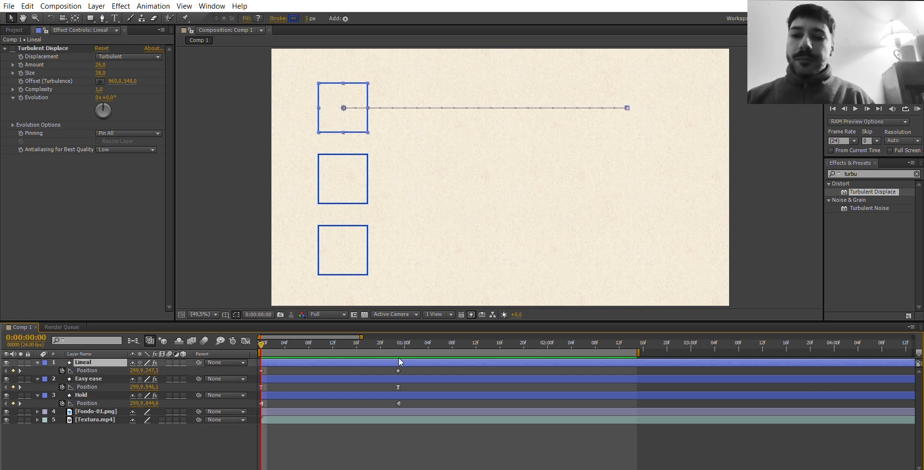
drag(408, 383, 257, 365)
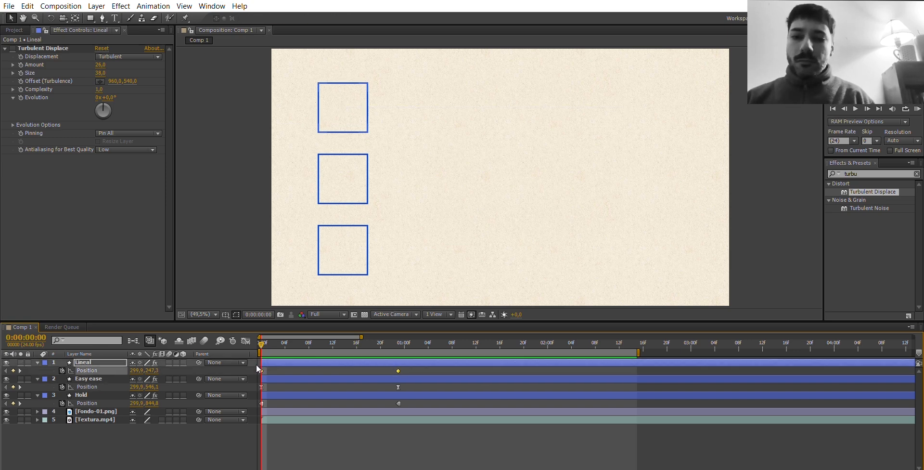
ctrl+click(398, 370)
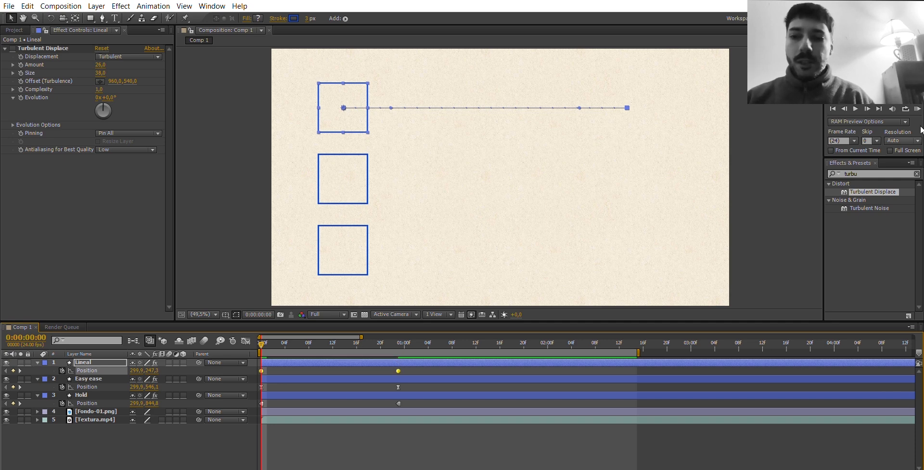
click(918, 107)
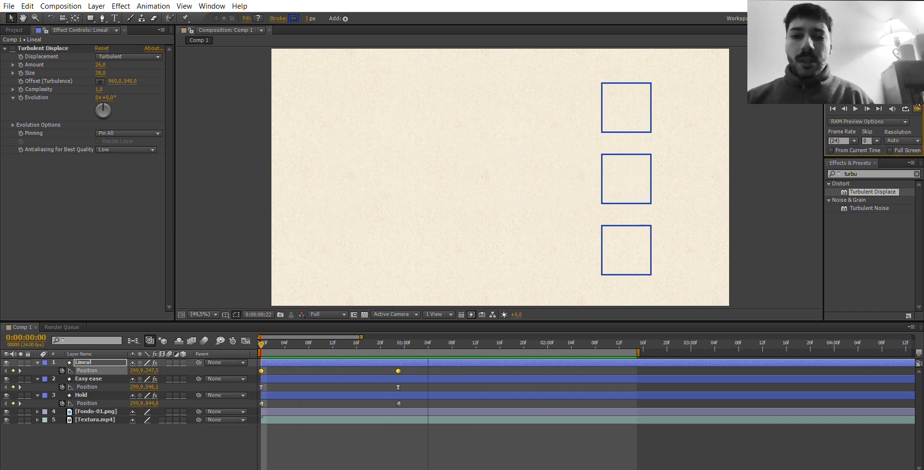
key(space)
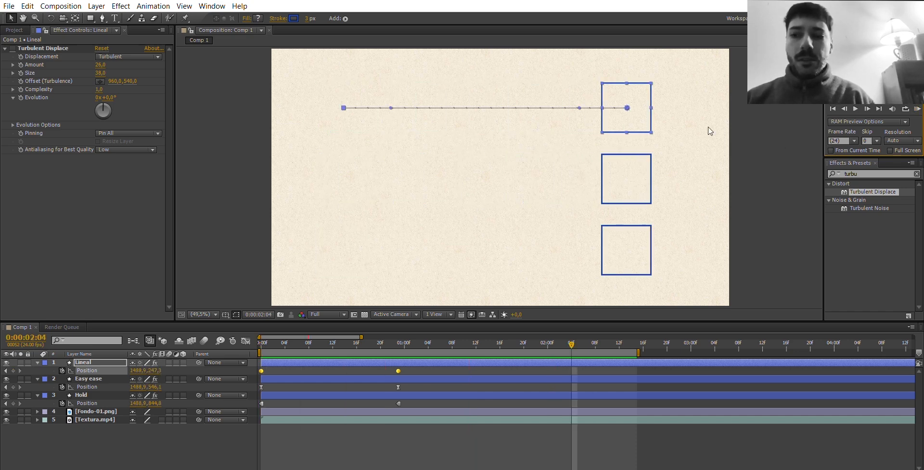
Return to the first frame and enable the Turbulent Displace effect on the Lineal layer.
click(289, 432)
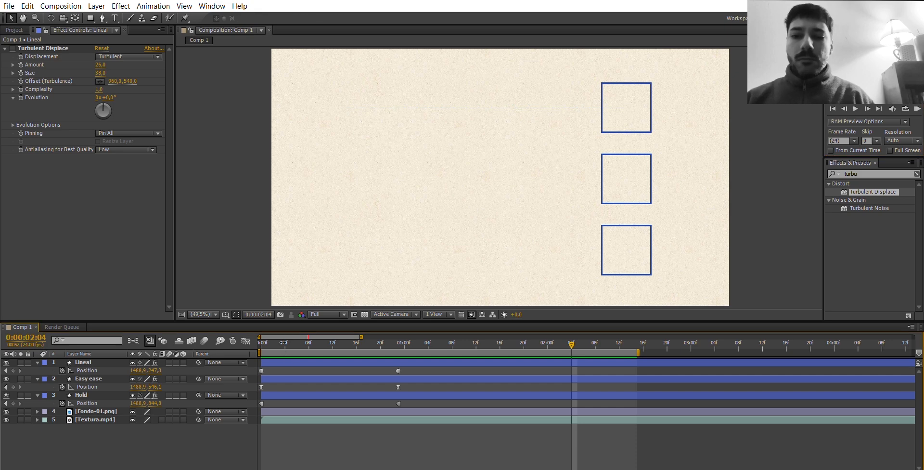
drag(277, 343, 259, 330)
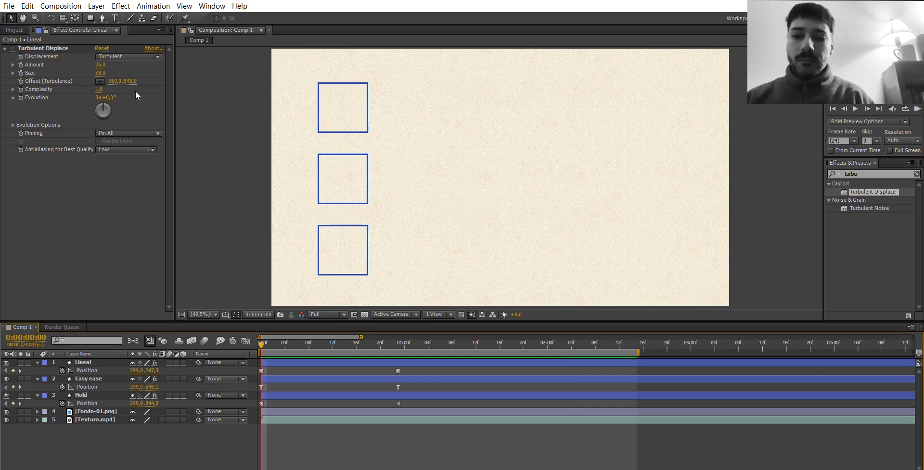
click(39, 44)
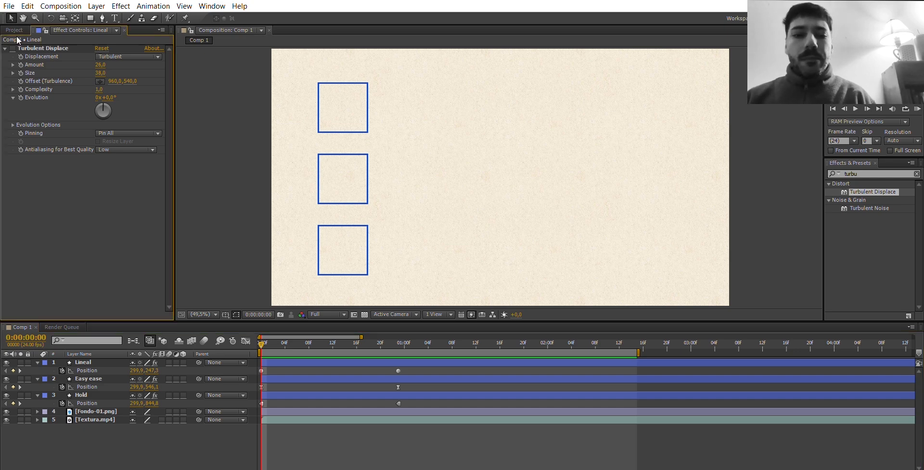
click(12, 48)
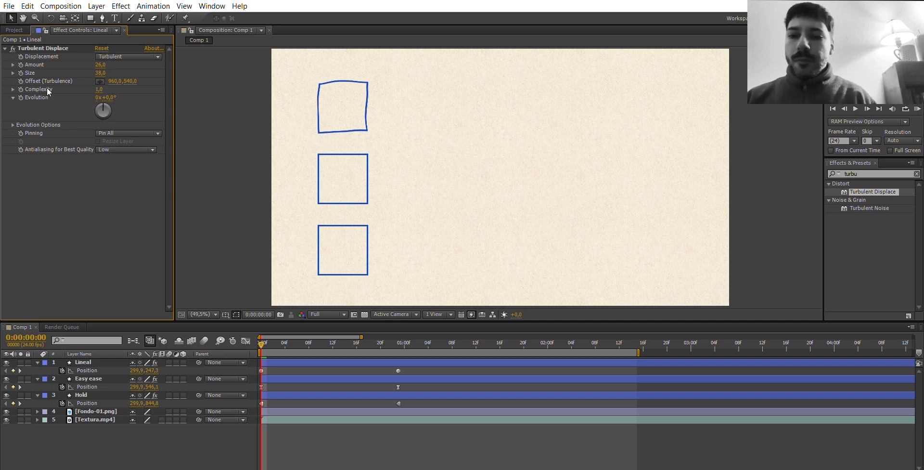
Try different Evolution angles in Lineal's Turbulent Displace effect and undo the change.
click(104, 92)
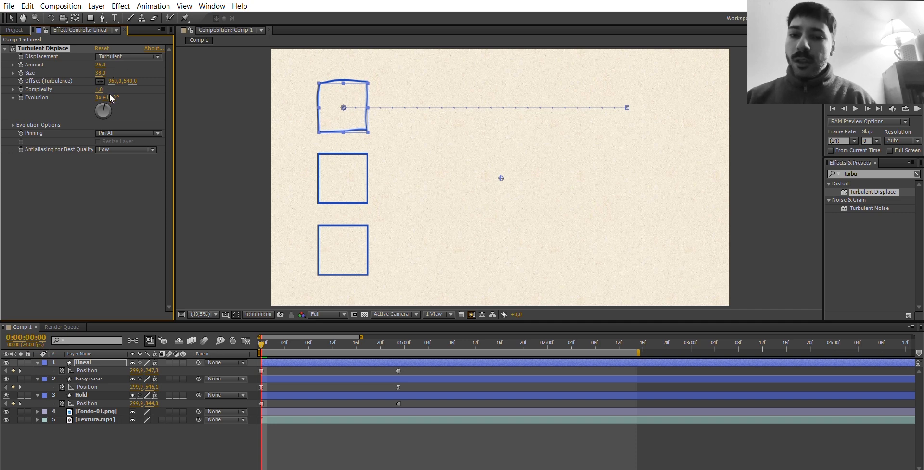
mouse_move(110, 98)
mouse_down()
mouse_move(106, 107)
mouse_move(112, 83)
mouse_up()
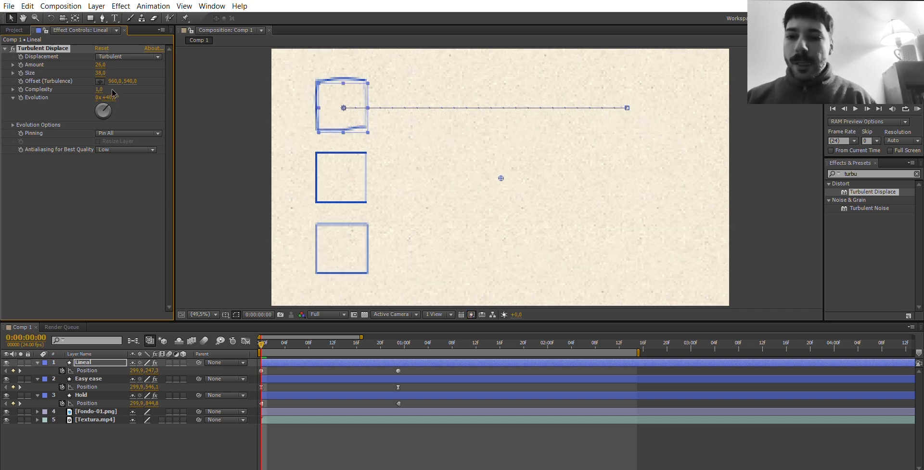
click(104, 108)
key(ctrl+z)
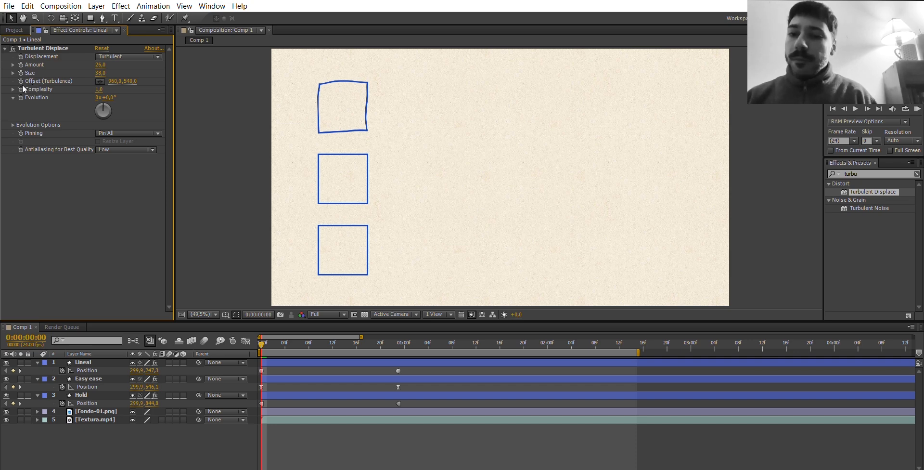
Add the expression time*3000 to the Evolution of Lineal's Turbulent Displace and play a RAM preview of the distortion.
key(alt+shift+equal)
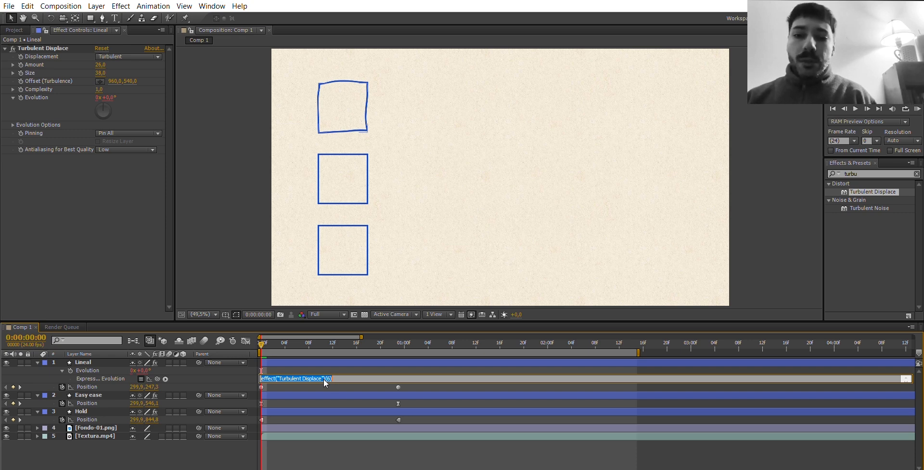
text(time*)
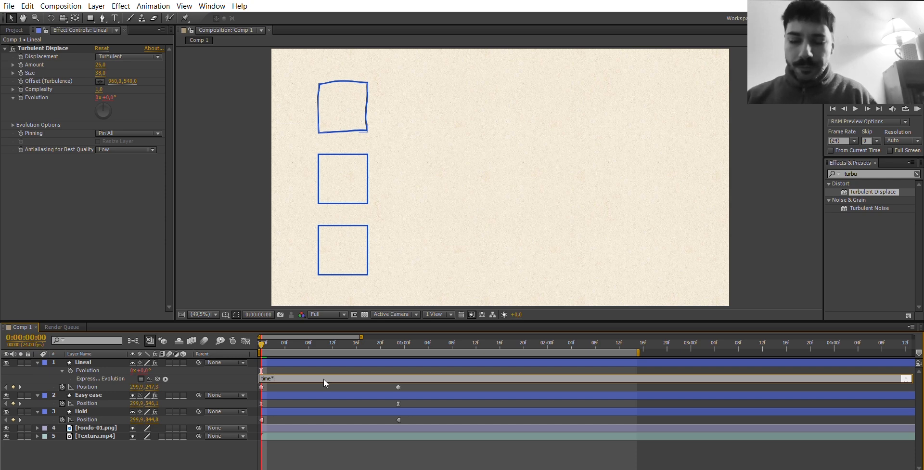
text(300)
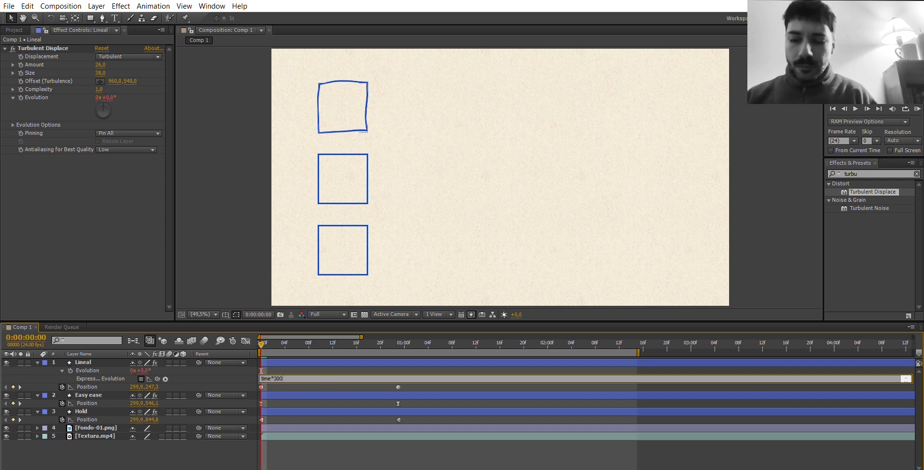
text(0)
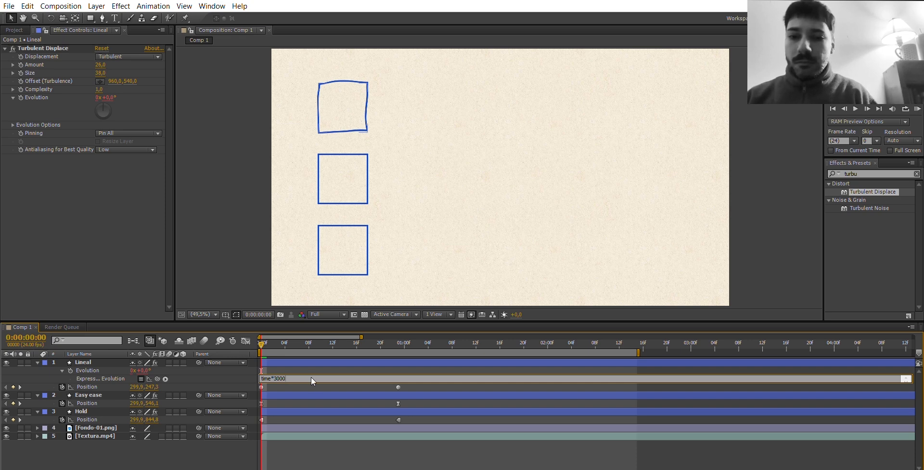
key(KP_Enter)
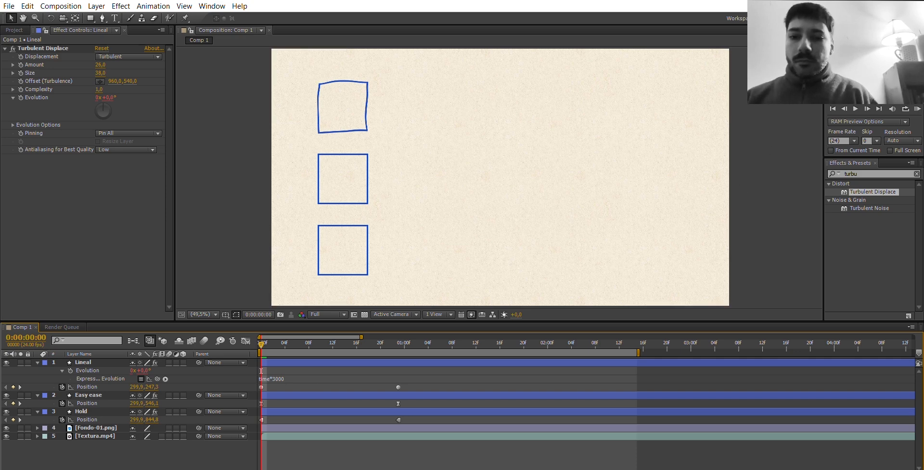
click(918, 108)
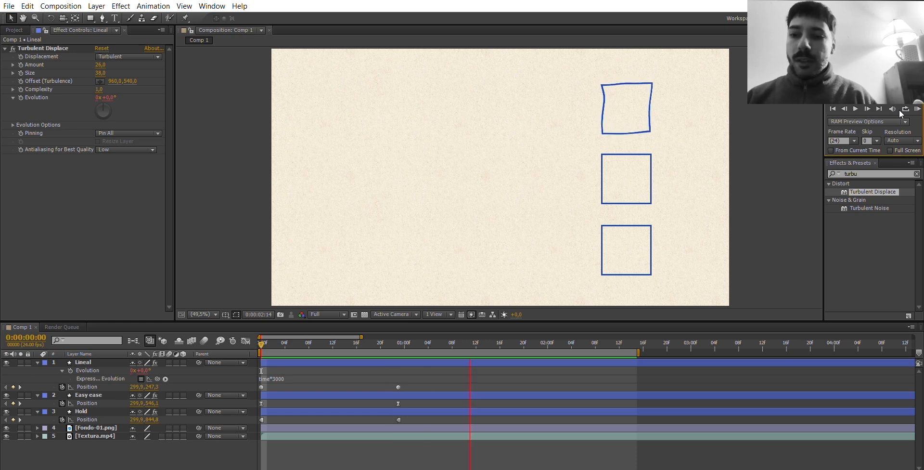
key(space)
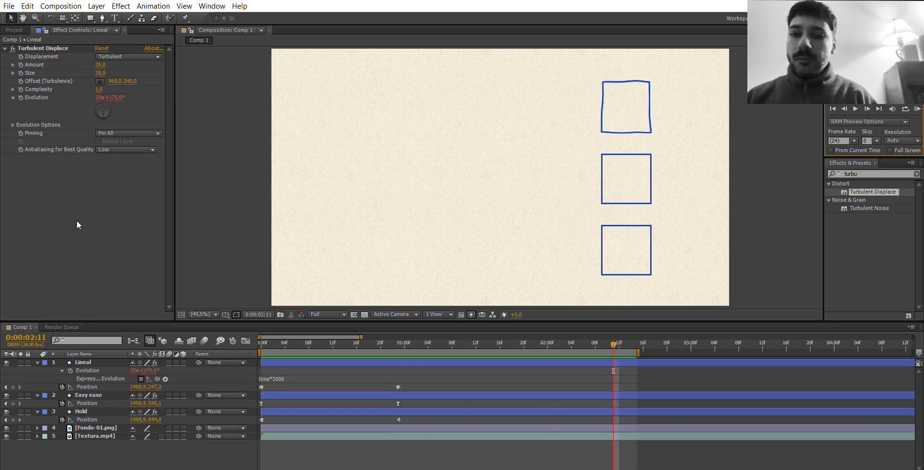
Copy Lineal's Turbulent Displace effect with its Evolution expression to the Easy ease and Hold layers at the first frame and preview the wobble.
click(49, 36)
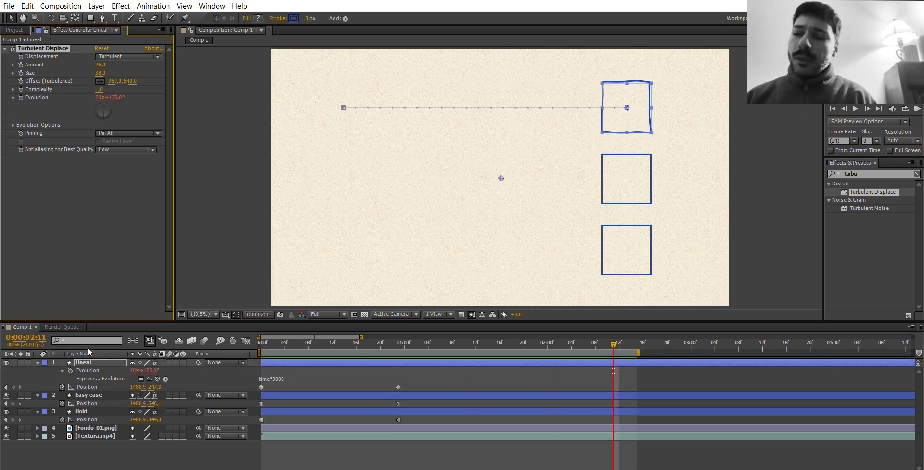
click(89, 390)
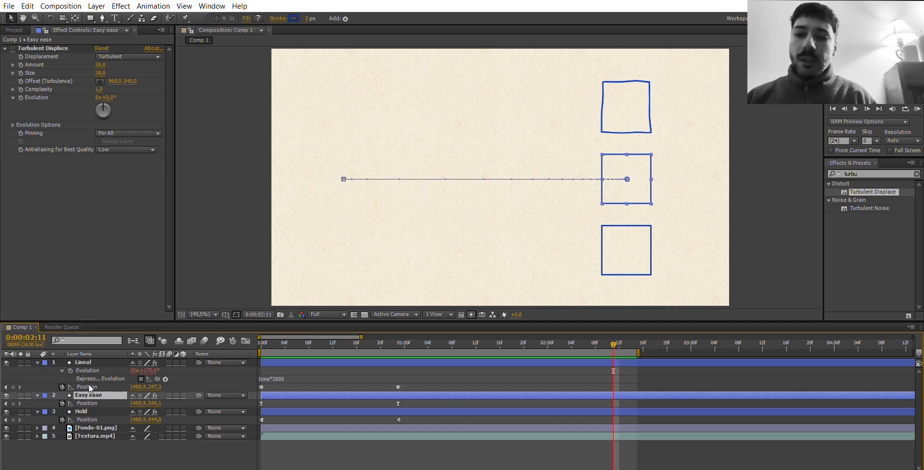
key(Home)
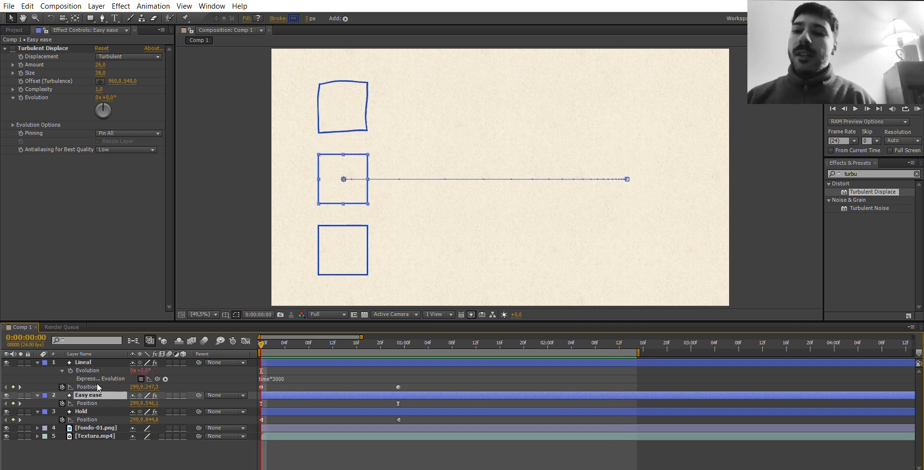
key(ctrl+v)
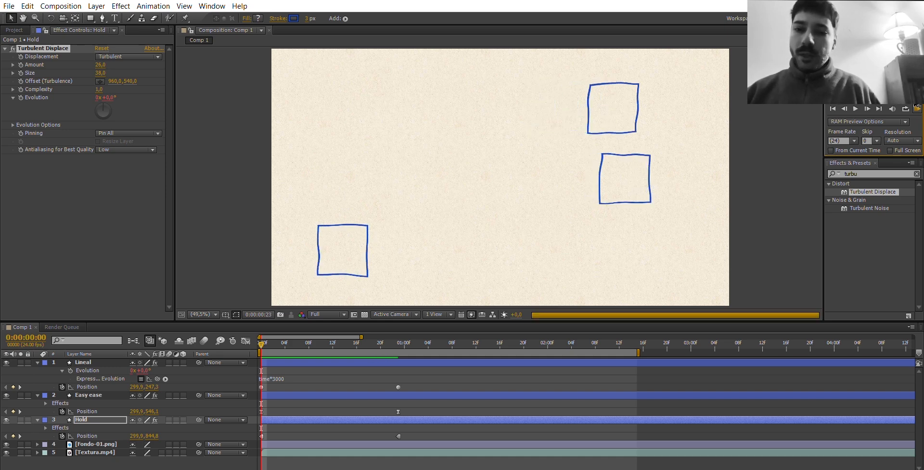
Switch to Illustrator and examine the walking character's separate leg parts in Teorica-Caminata-AE-v3.ai.
key(alt+Tab)
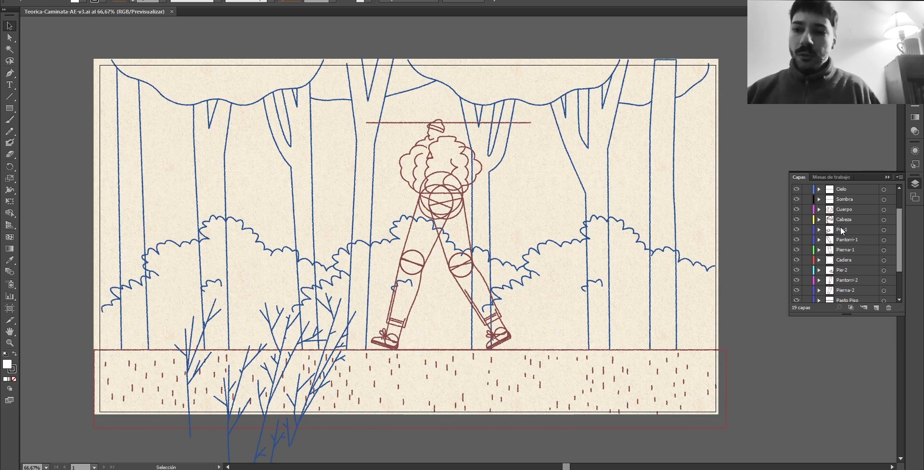
click(424, 264)
click(439, 293)
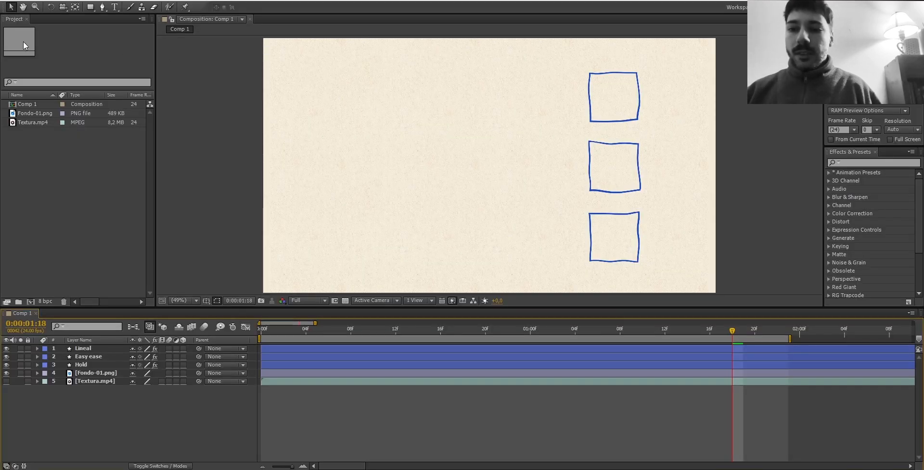
Switch to After Effects and import Teorica-Caminata-AE-v3 as Composition - Retain Layer Sizes.
click(11, 0)
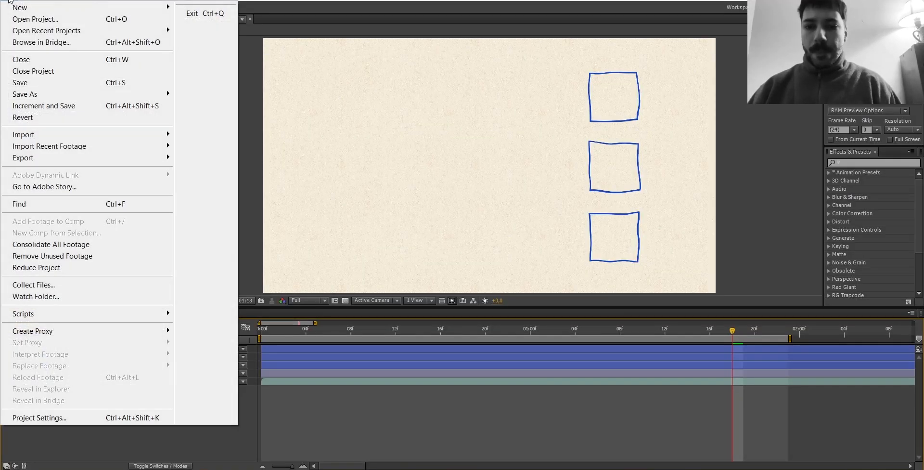
mouse_move(7, 9)
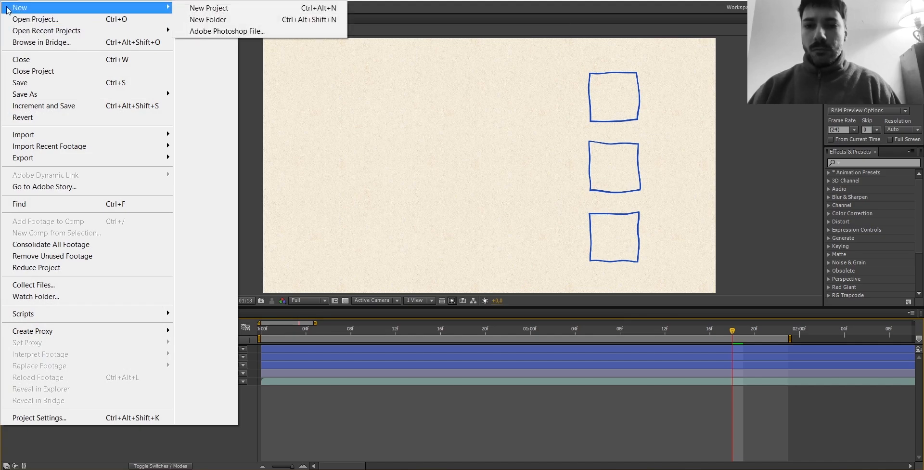
mouse_move(43, 135)
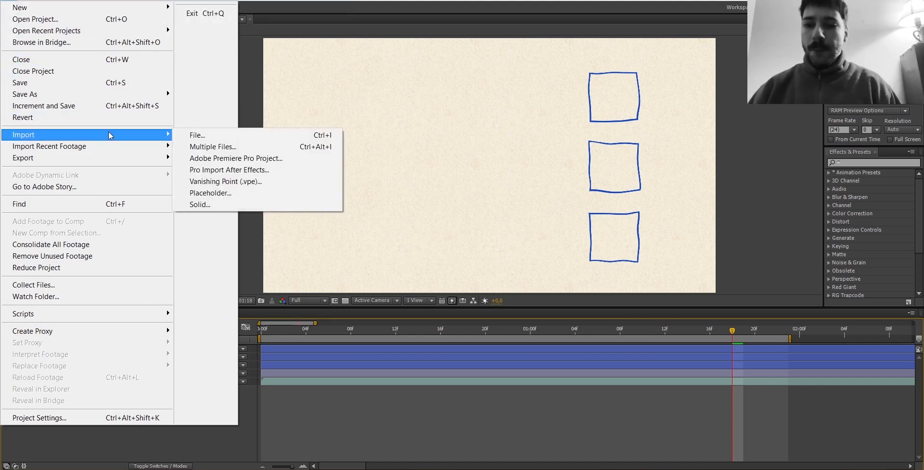
click(222, 137)
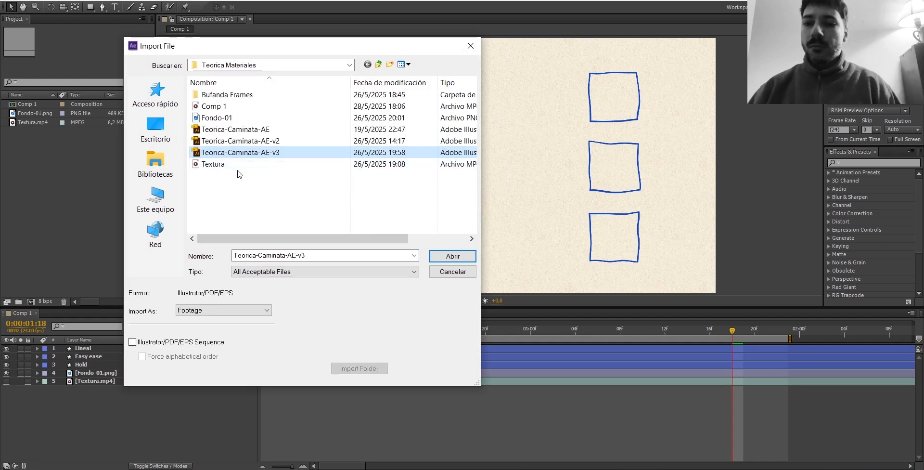
click(256, 311)
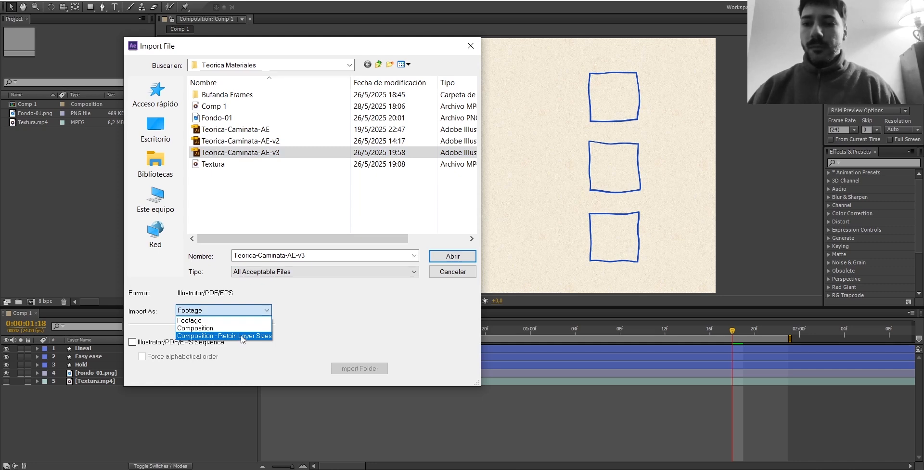
click(246, 337)
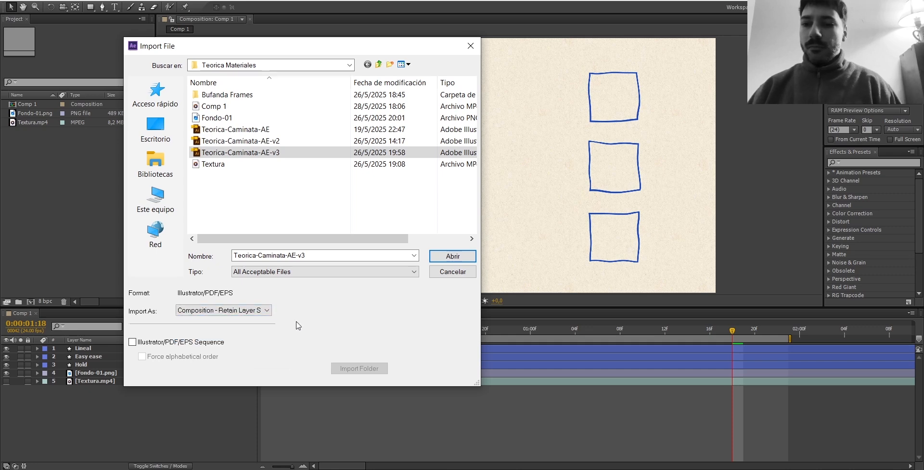
click(452, 255)
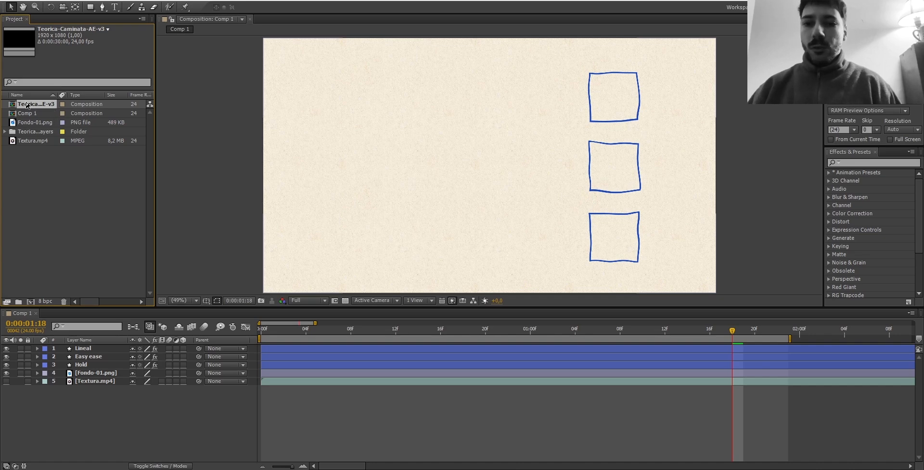
Look through the vector art files in the imported Teorica-Caminata-AE-v3 Layers folder and collapse it.
double_click(39, 142)
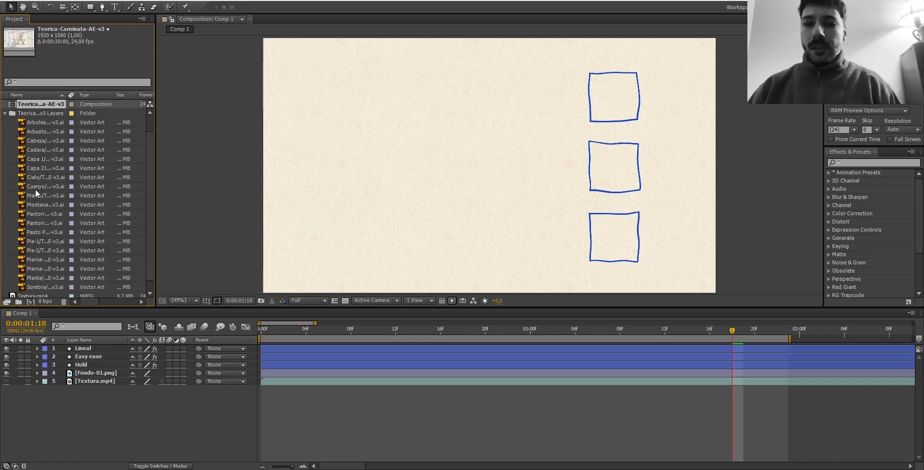
scroll(30, 148, up, 2)
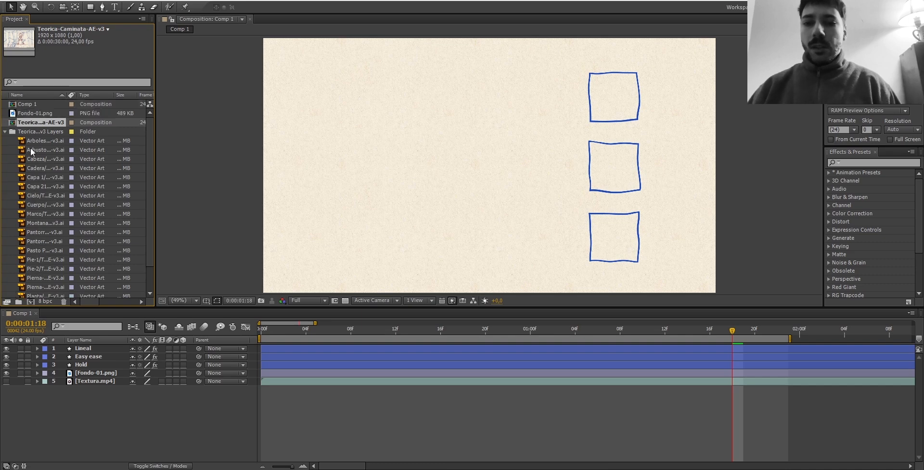
click(5, 132)
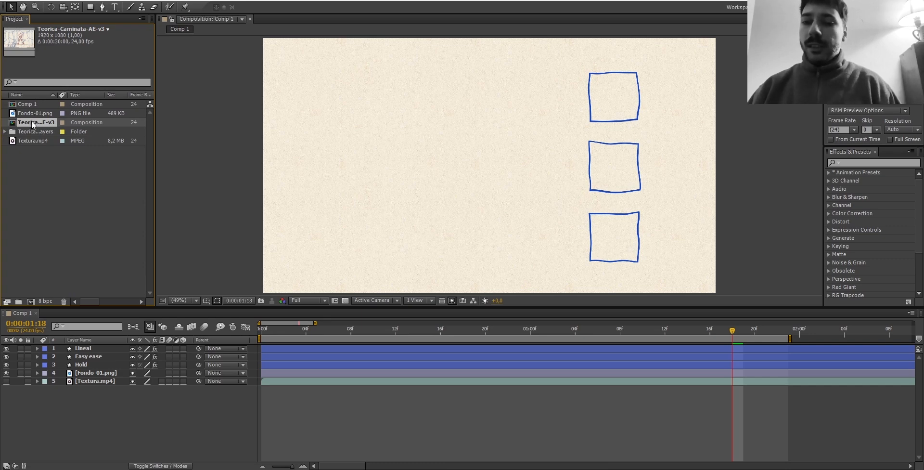
Place the Teorica-Caminata-AE-v3 composition above the Lineal layer in Comp 1 and return to the first frame.
drag(31, 120, 61, 177)
drag(89, 308, 94, 345)
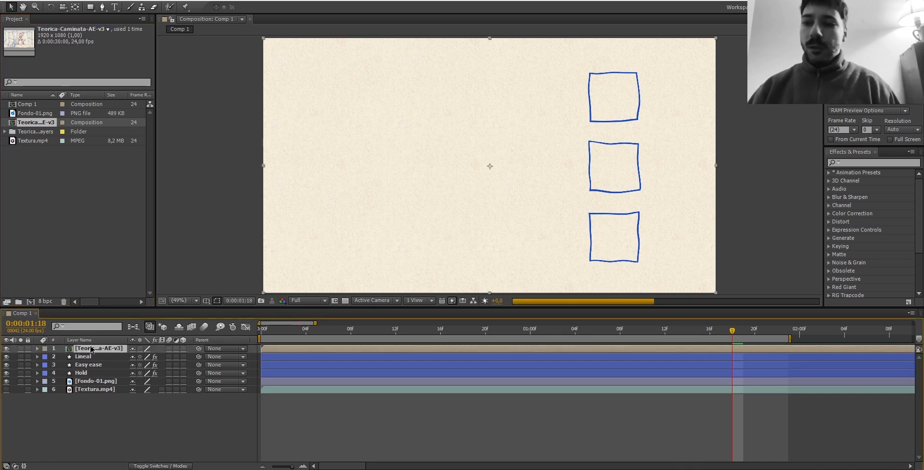
click(276, 326)
drag(272, 330, 260, 331)
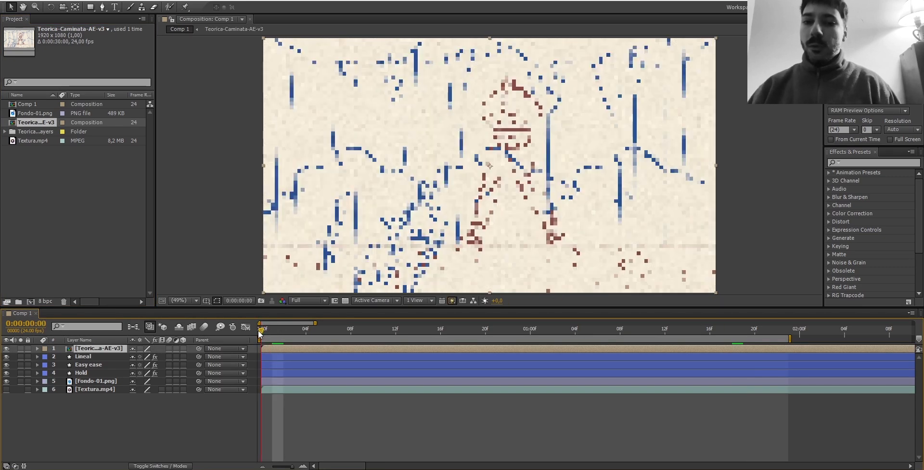
Open the nested Teorica-Caminata-AE-v3 composition and inspect its Pantorri-1 and Pierna-1 layers.
double_click(97, 348)
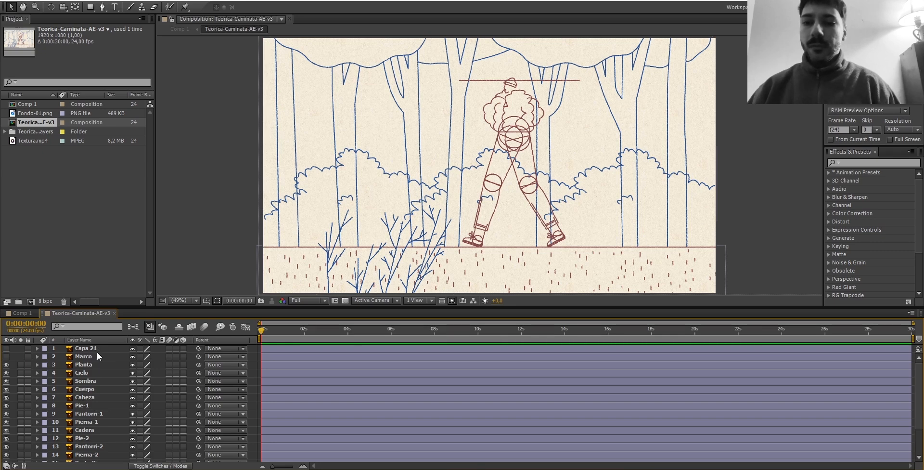
scroll(94, 381, down, 2)
click(85, 377)
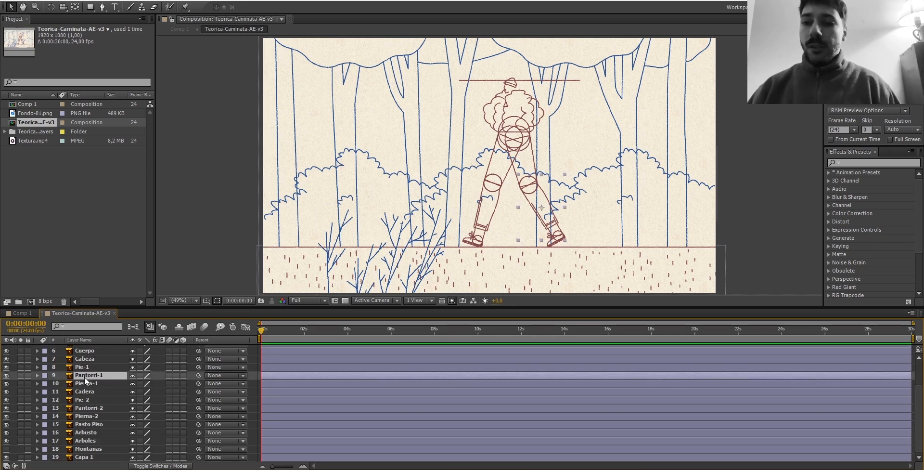
click(85, 385)
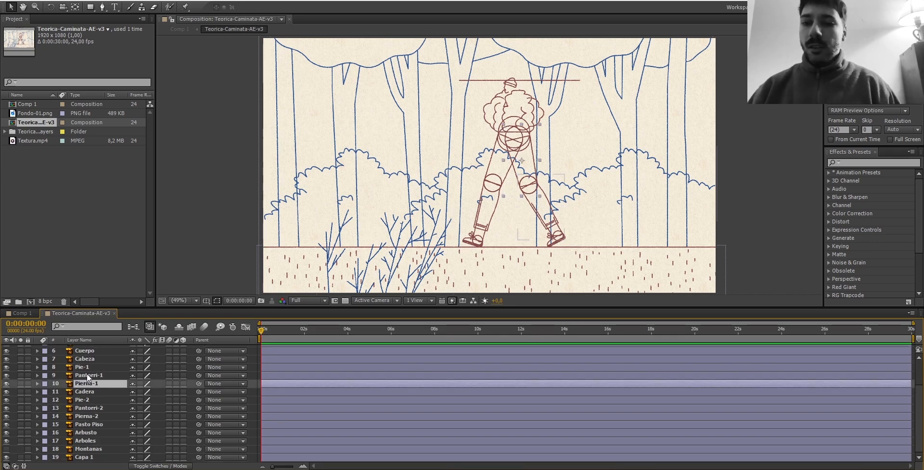
Compare Comp 1 with the nested walk composition, returning to the nested one and its Planta layer.
click(22, 313)
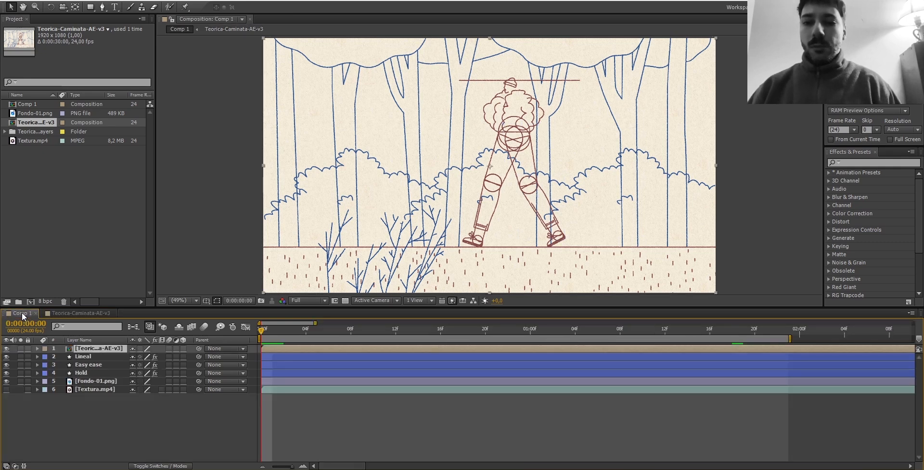
click(63, 314)
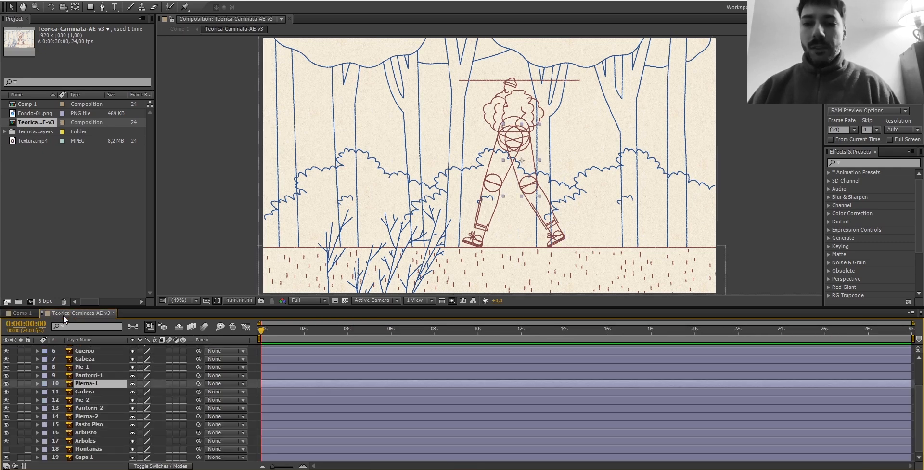
click(90, 378)
scroll(91, 376, up, 2)
click(91, 374)
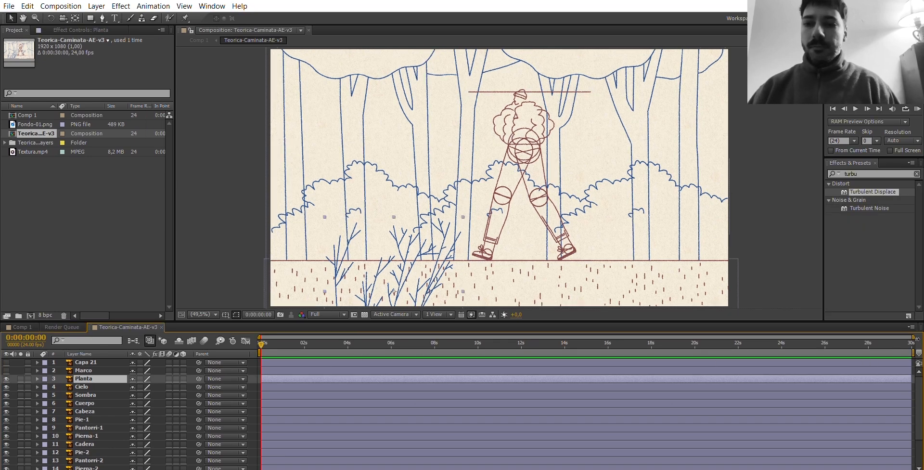
Shorten the work area of the Teorica-Caminata-AE-v3 composition to end at 01:00f.
drag(913, 351, 303, 350)
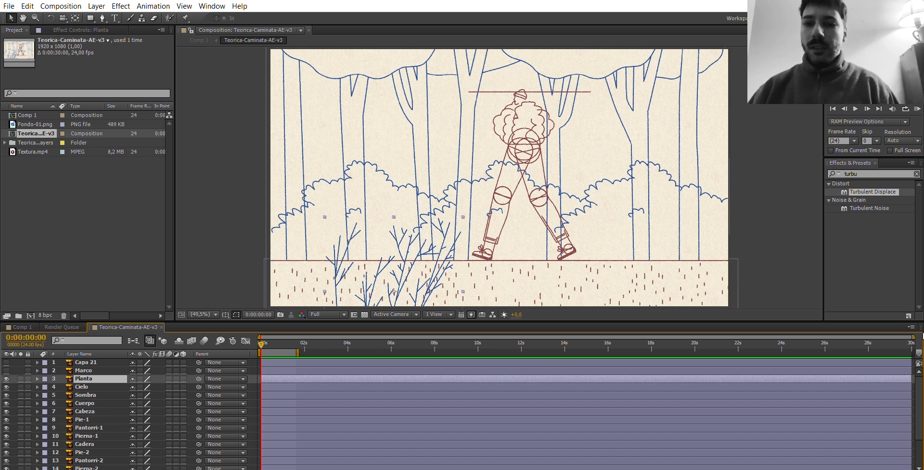
drag(913, 337, 335, 329)
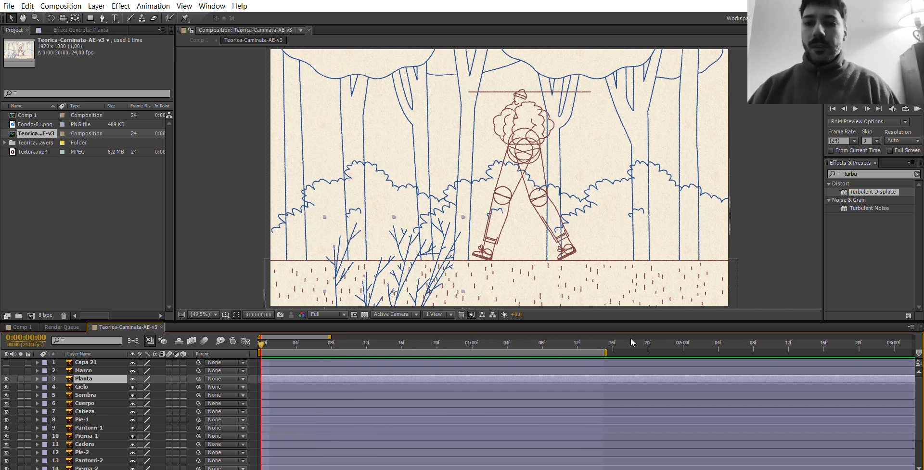
drag(611, 341, 476, 342)
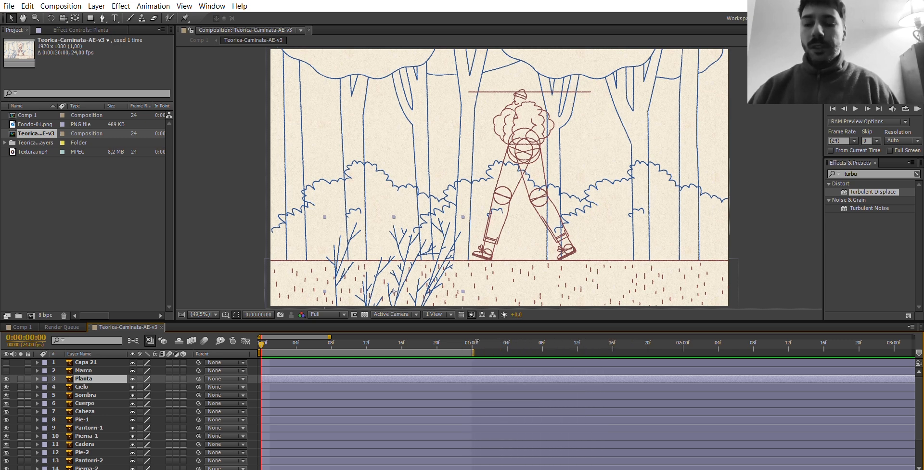
drag(334, 325, 291, 332)
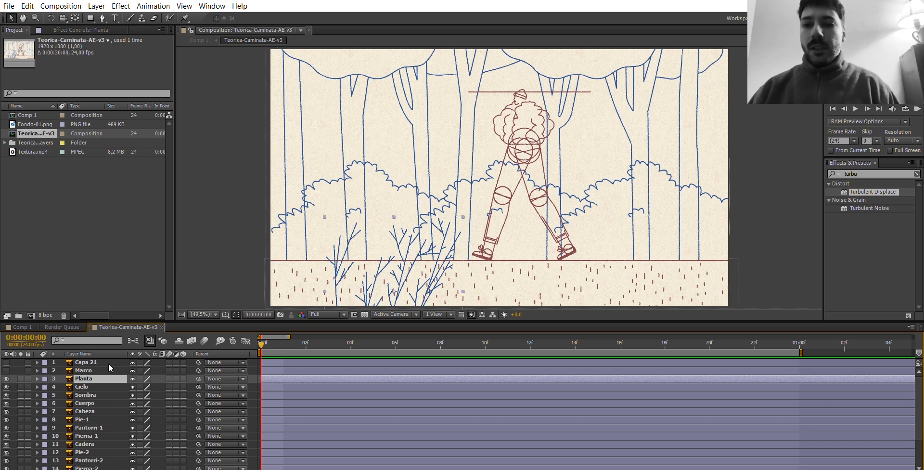
Hide the Planta, Pasto Piso, Arbusto and Arboles layers so only the character, its guide lines and the background show.
click(87, 381)
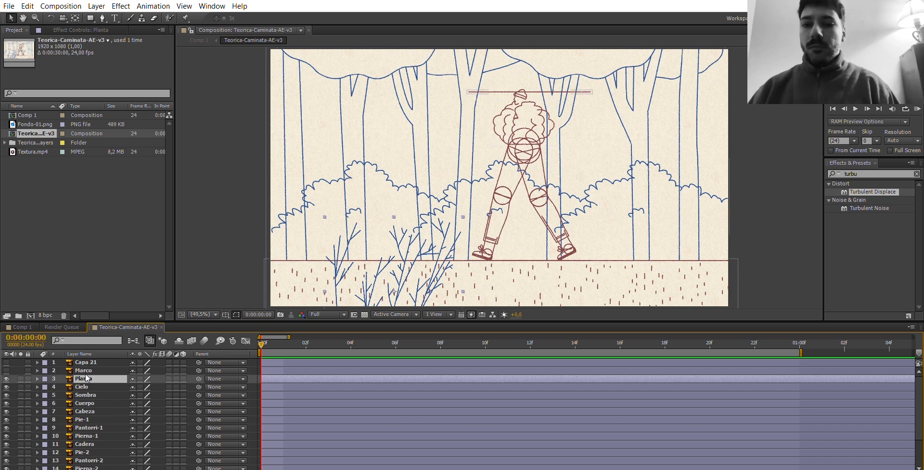
key(ctrl+Down)
key(ctrl+Up)
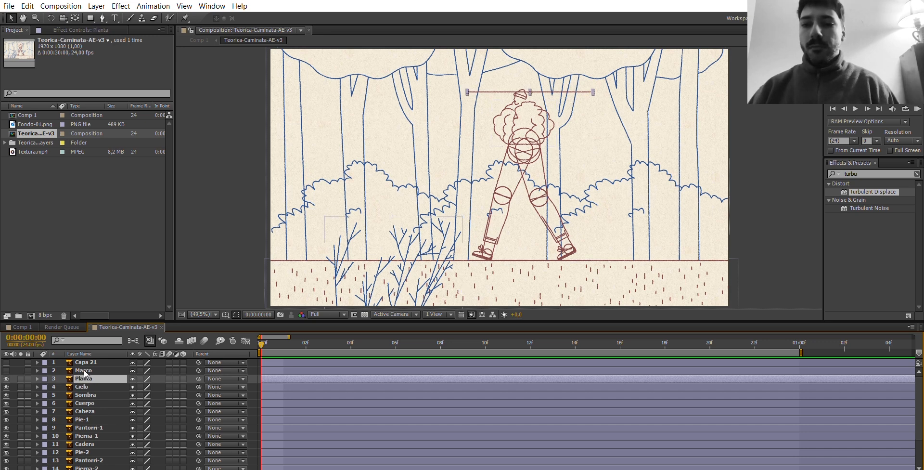
click(7, 379)
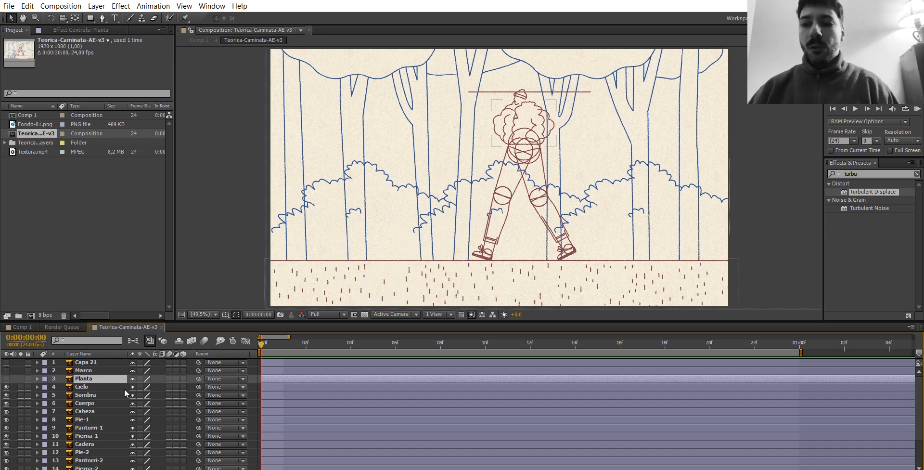
scroll(105, 407, down, 3)
click(88, 451)
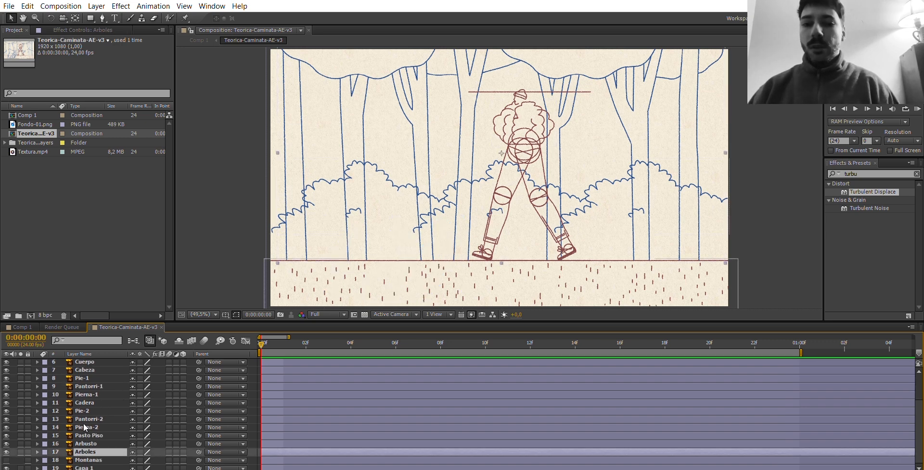
shift+click(85, 435)
click(6, 435)
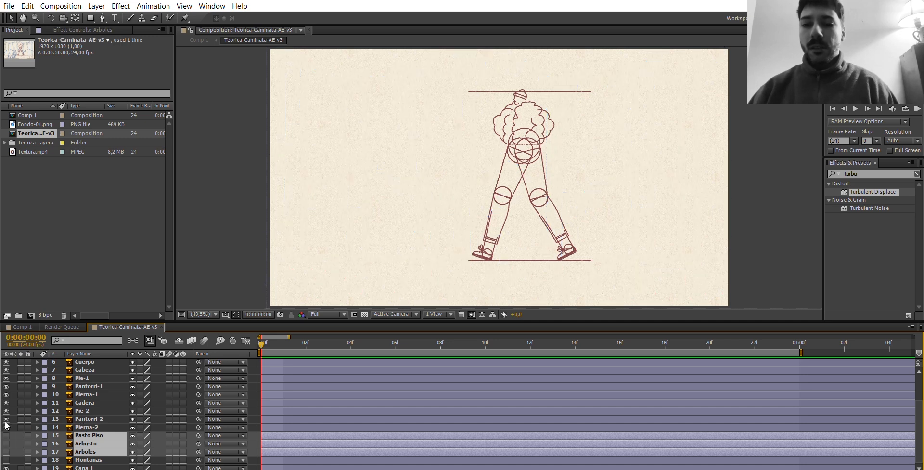
Assign a teal label color to the Pie-2, Pantorri-2 and Pierna-2 layers.
click(89, 427)
shift+click(82, 411)
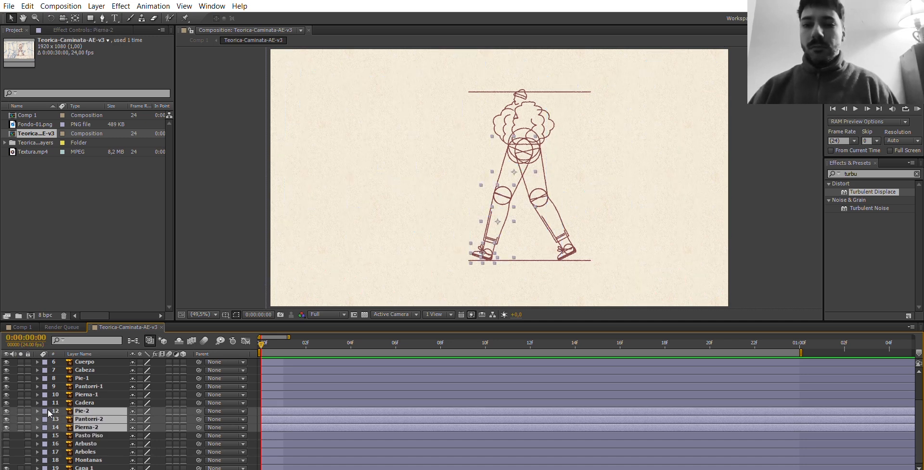
click(46, 415)
click(63, 395)
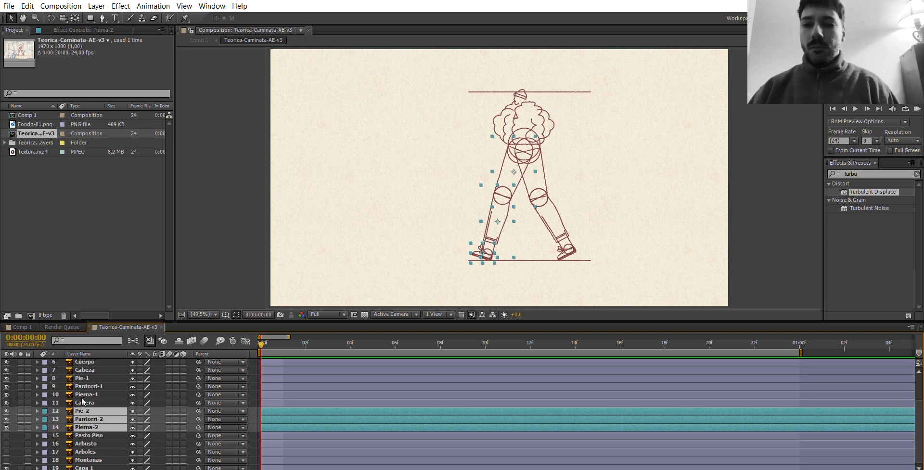
Assign label colors: brown to Cadera, orange to Cuerpo and Cabeza, and yellow to the Pie-1, Pantorri-1 and Pierna-1 layers.
click(83, 402)
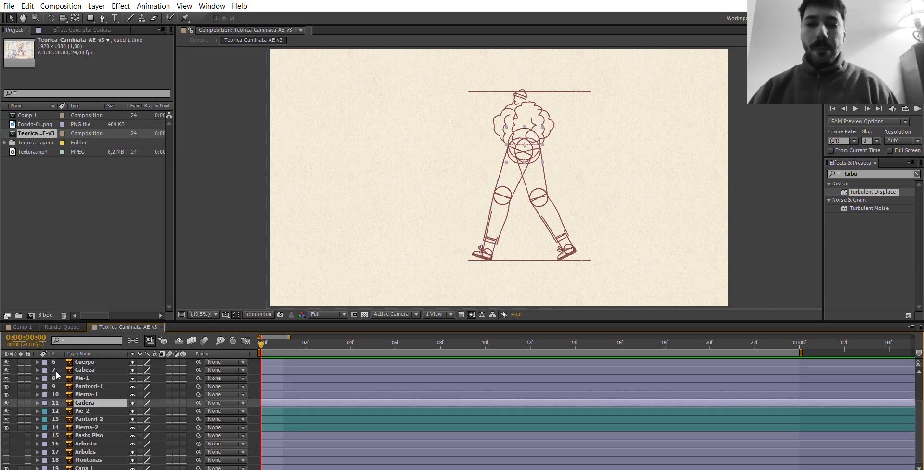
click(65, 346)
click(86, 394)
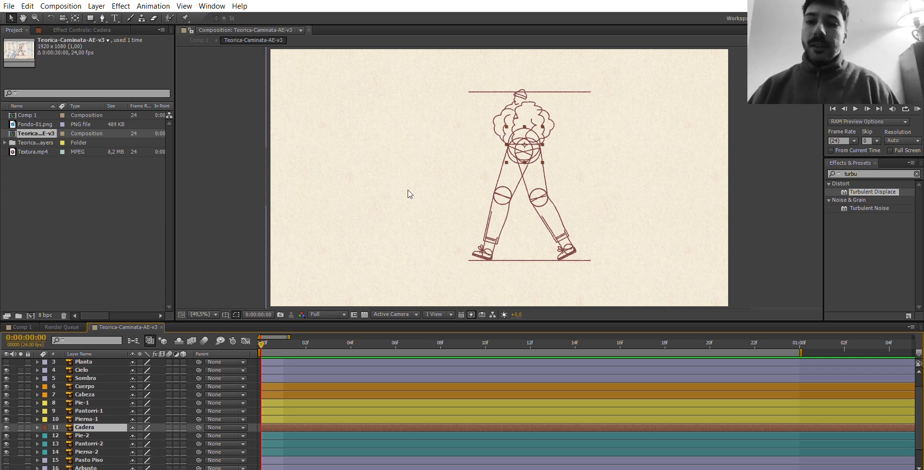
Isolate the Cadera layer to check where its anchor point sits, and bring the other layers back into view.
key(slash)
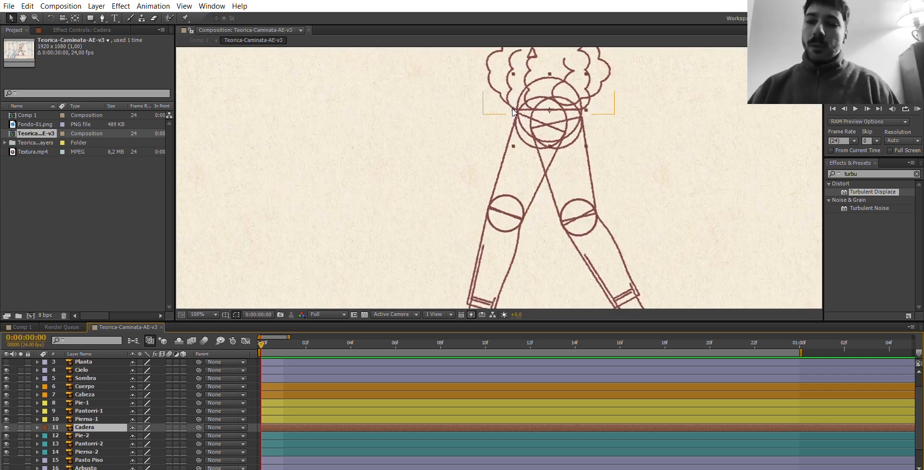
key(space)
drag(522, 130, 484, 184)
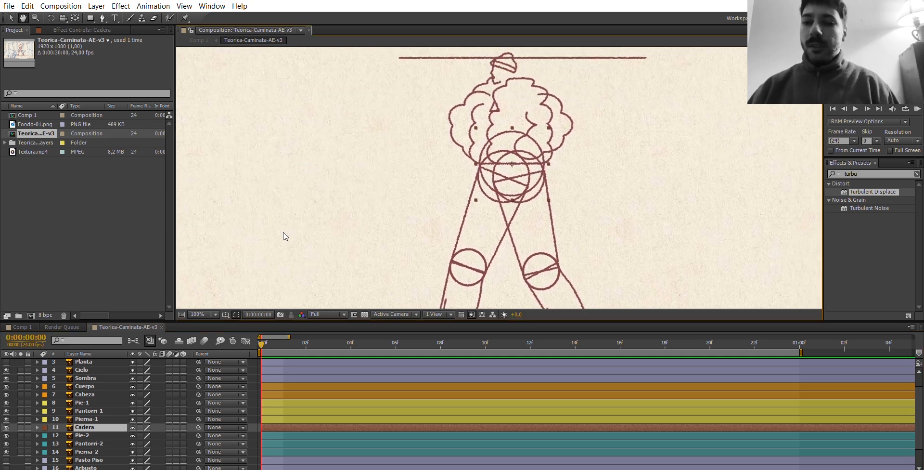
click(21, 427)
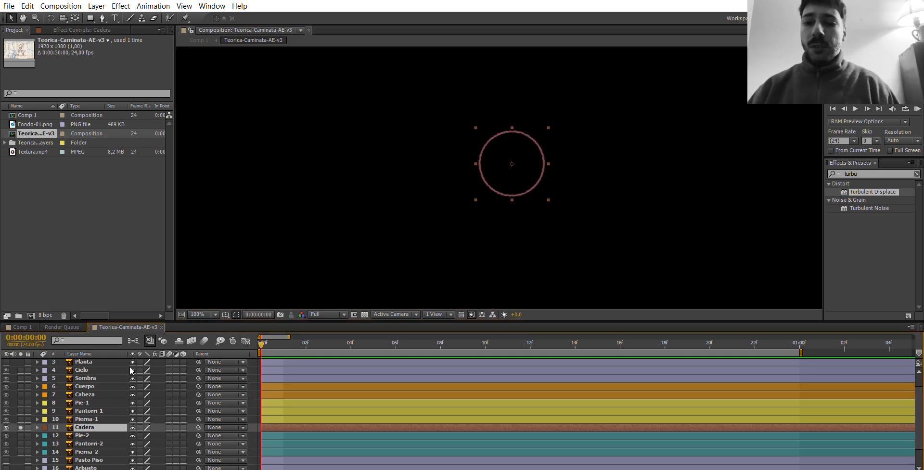
click(20, 427)
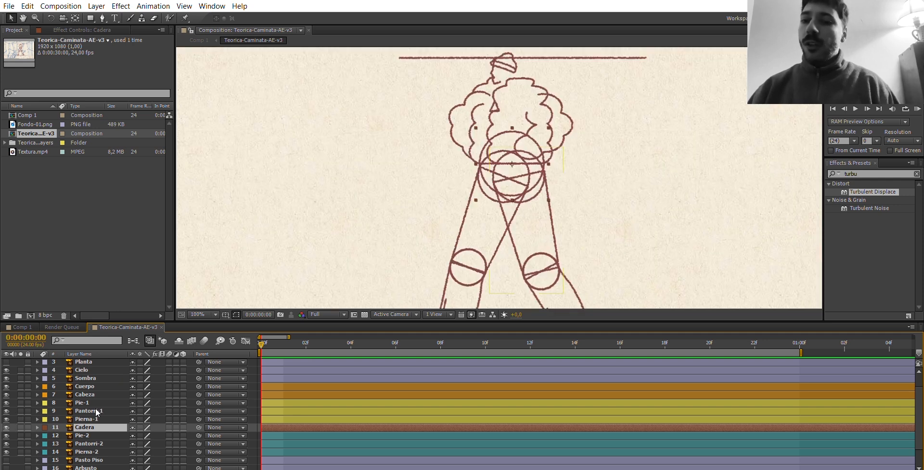
Isolate the Pie-1 layer, move its anchor point to the centre of the ankle circle with the Pan Behind tool, and end the isolation.
key(ctrl+Up)
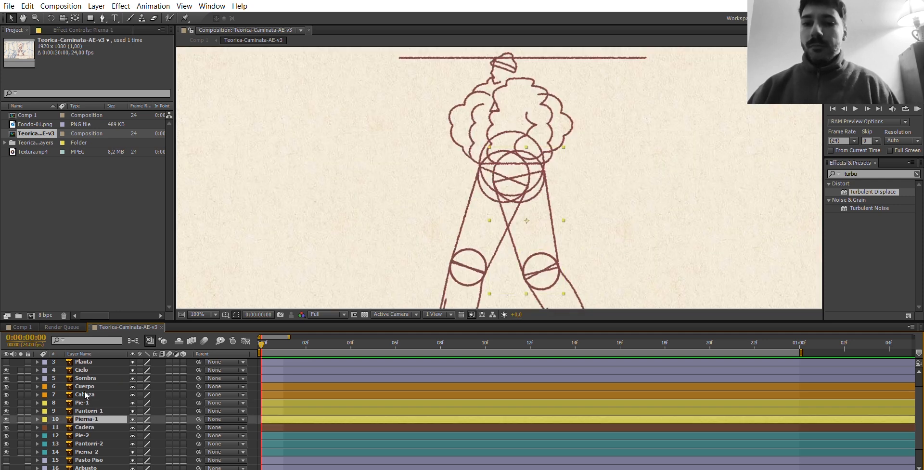
key(ctrl+Up)
key(ctrl+Up)
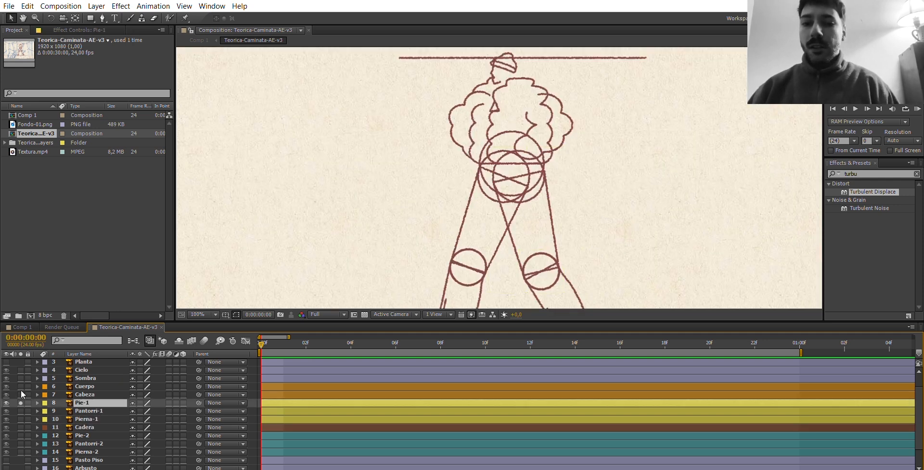
click(21, 403)
key(h)
drag(478, 272, 480, 145)
drag(574, 252, 490, 179)
key(period)
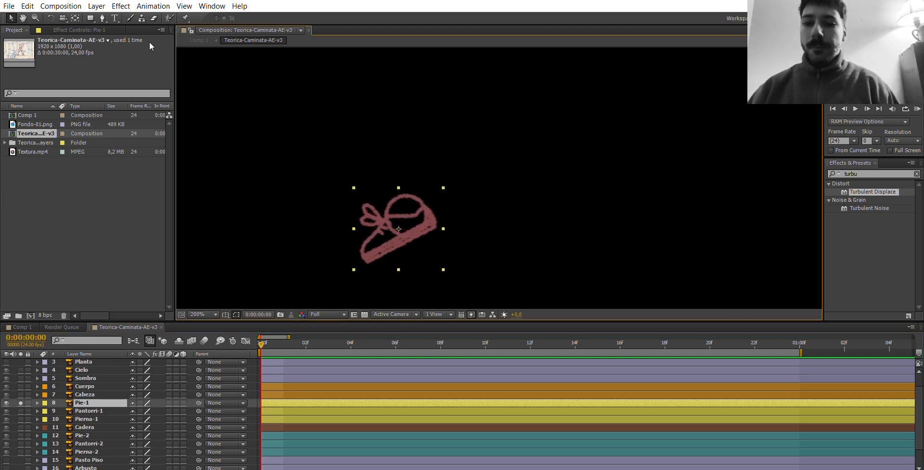
click(11, 18)
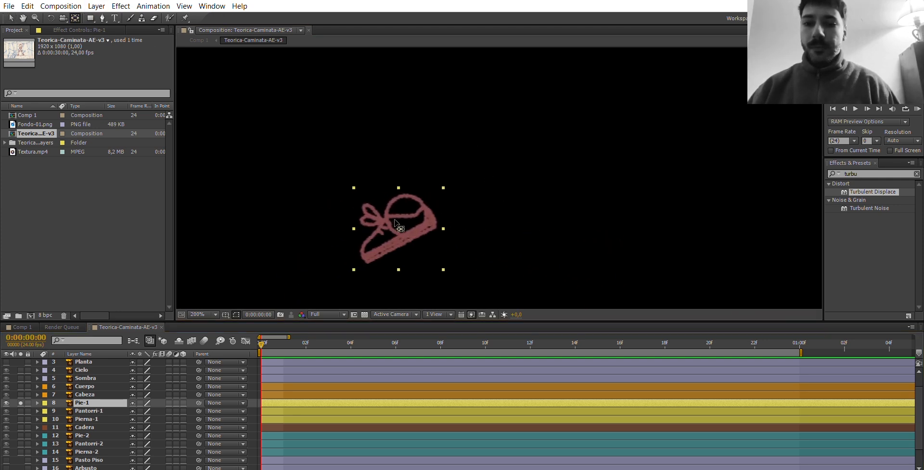
drag(398, 228, 407, 207)
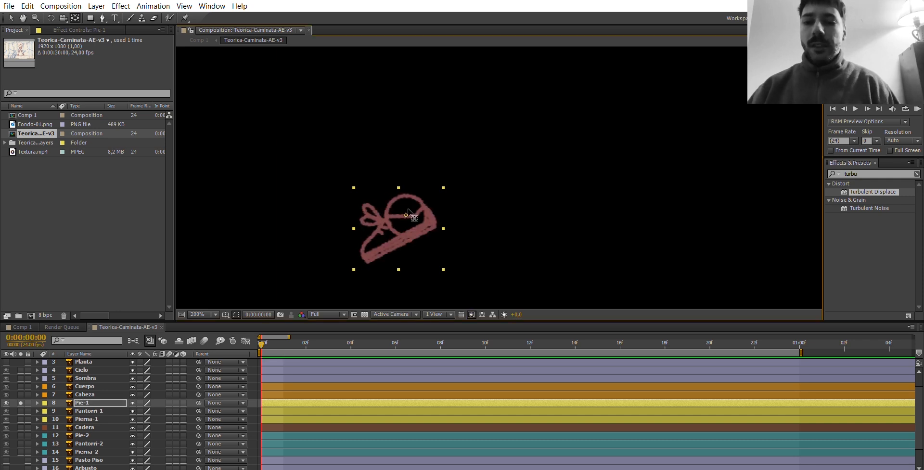
click(21, 402)
Isolate the Pantorri-1 layer, move its anchor point to the centre of the knee circle, and end the isolation.
click(21, 410)
click(93, 411)
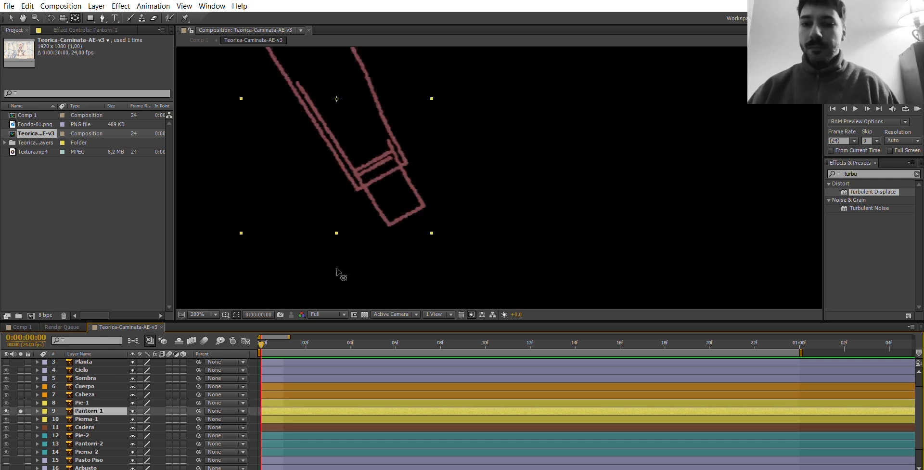
key(space)
drag(357, 182, 505, 273)
drag(485, 164, 434, 133)
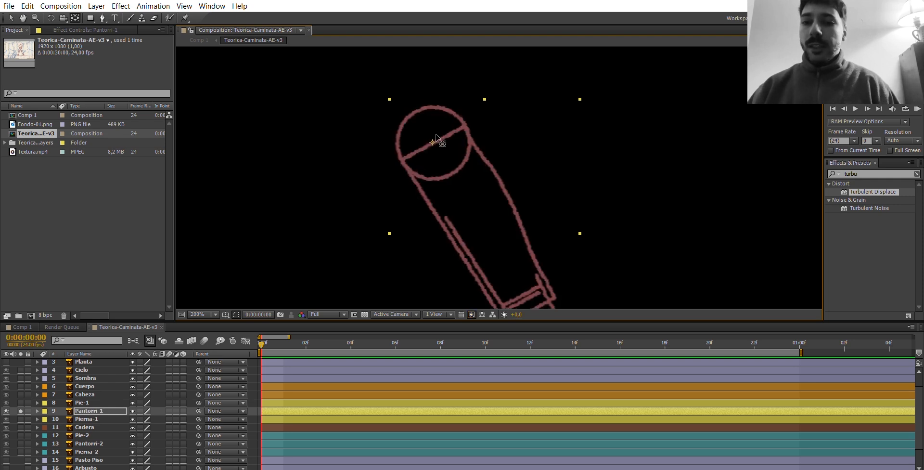
click(21, 411)
Isolate the Pierna-1 layer, move its anchor point to the centre of the upper hip circle, and end the isolation.
click(20, 419)
click(91, 418)
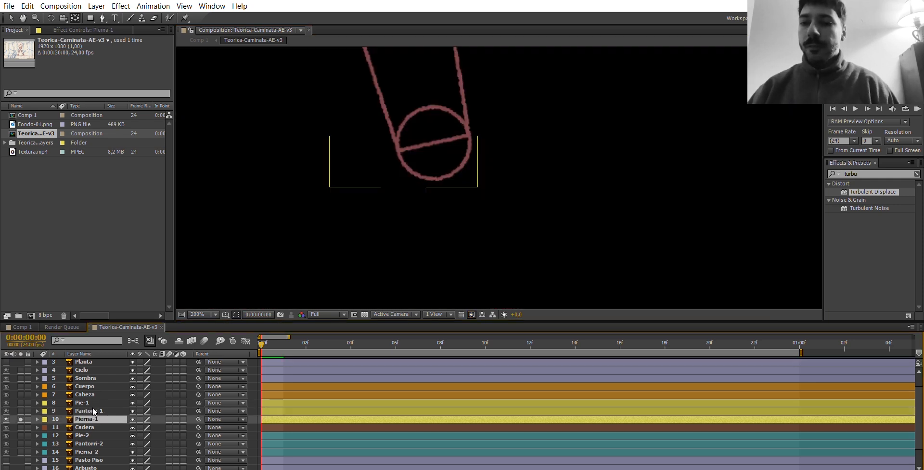
key(space)
drag(409, 128, 478, 218)
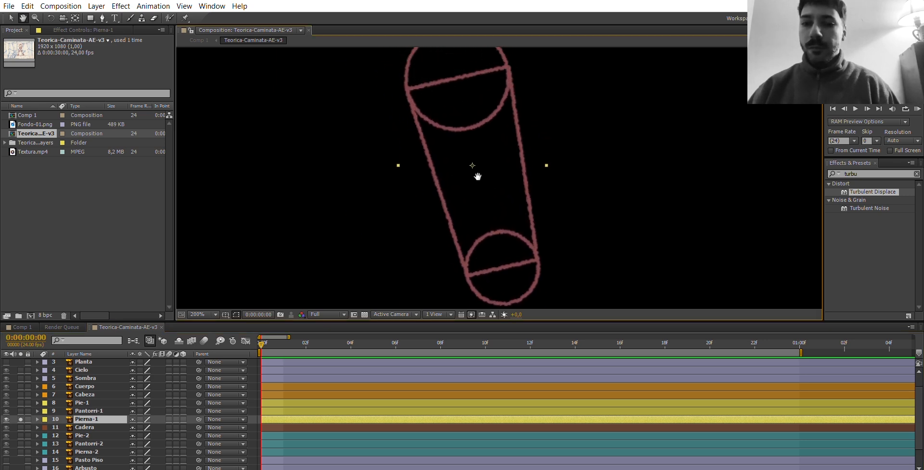
key(space)
drag(476, 159, 461, 103)
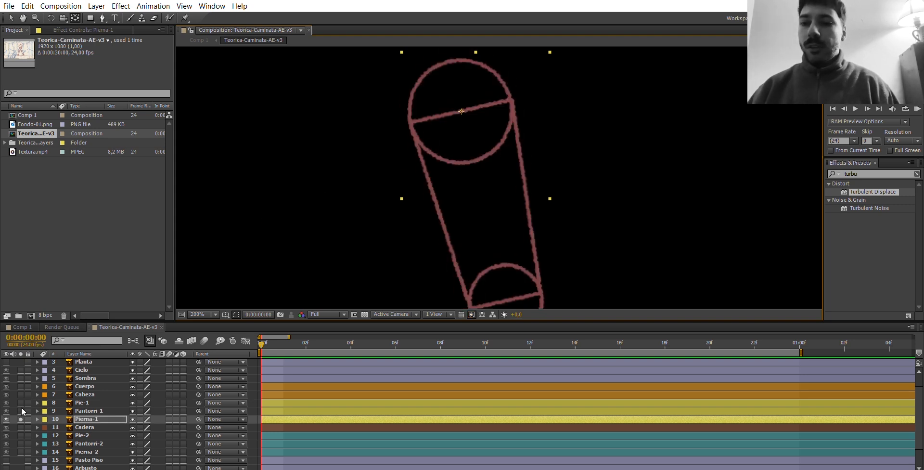
click(20, 419)
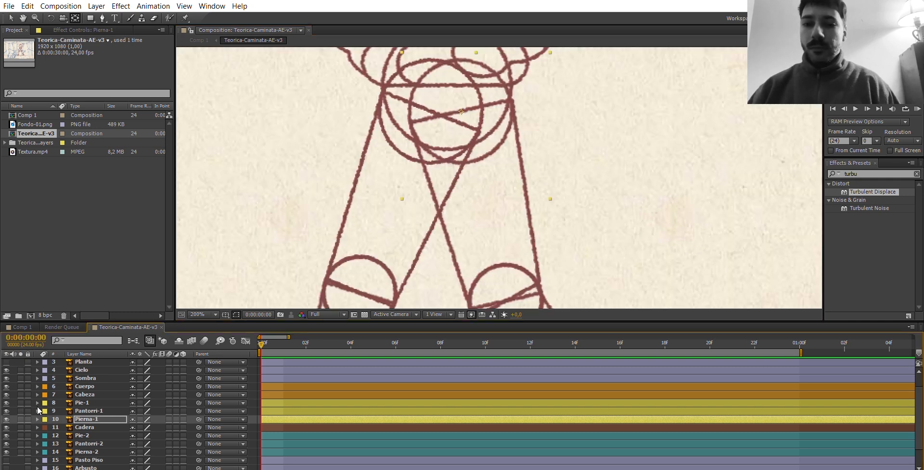
Isolate the Pantorri-1 layer briefly to check its anchor point at the knee.
key(ctrl+Up)
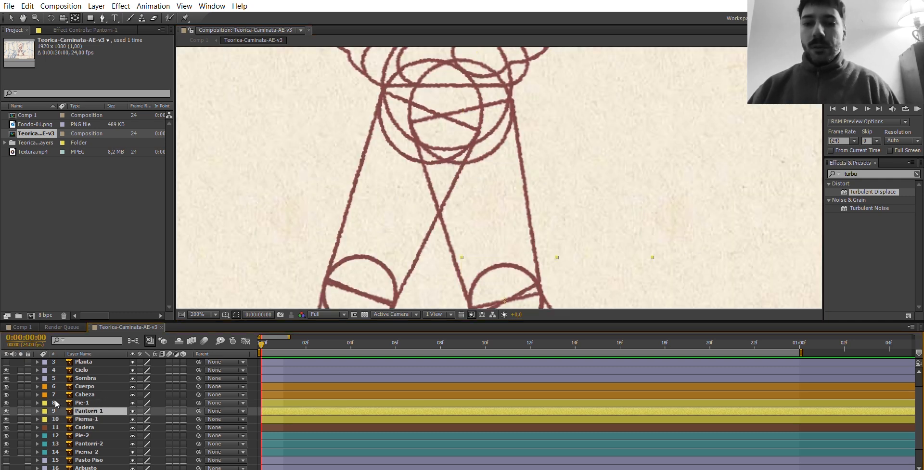
click(21, 411)
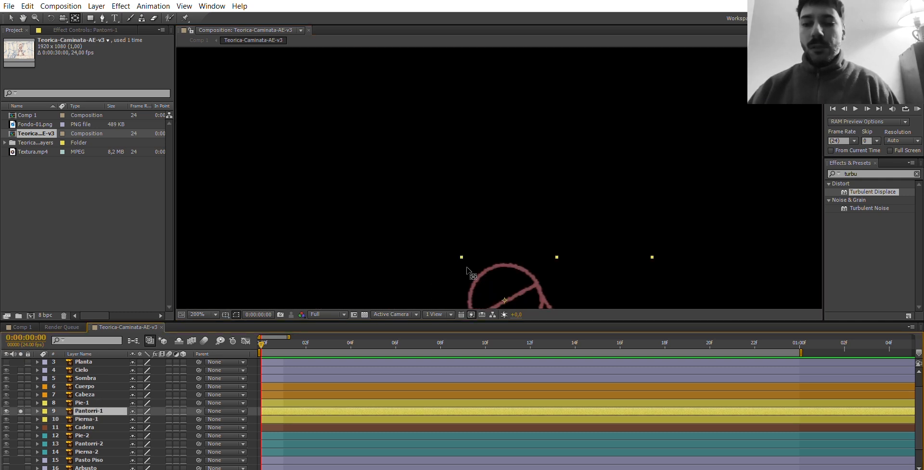
click(20, 410)
Isolate the Pie-2 layer, move its anchor point to the centre of the ankle circle, and end the isolation.
key(ctrl+Down)
key(ctrl+Down)
key(ctrl+Down)
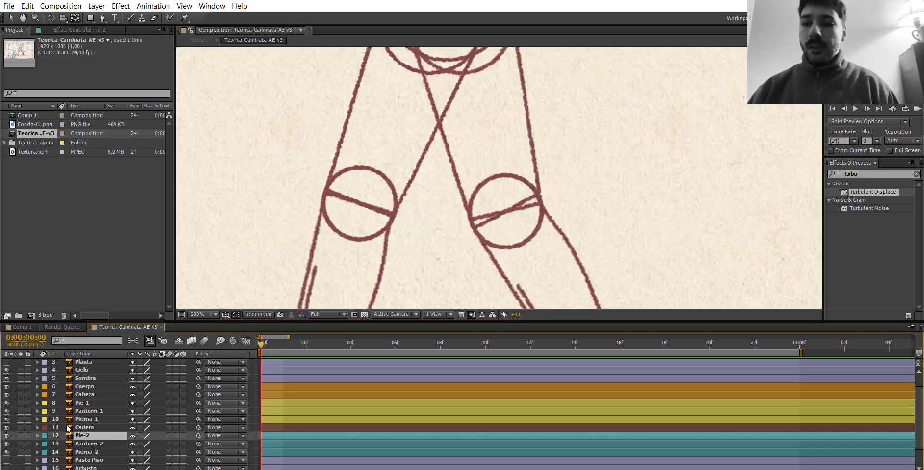
click(21, 435)
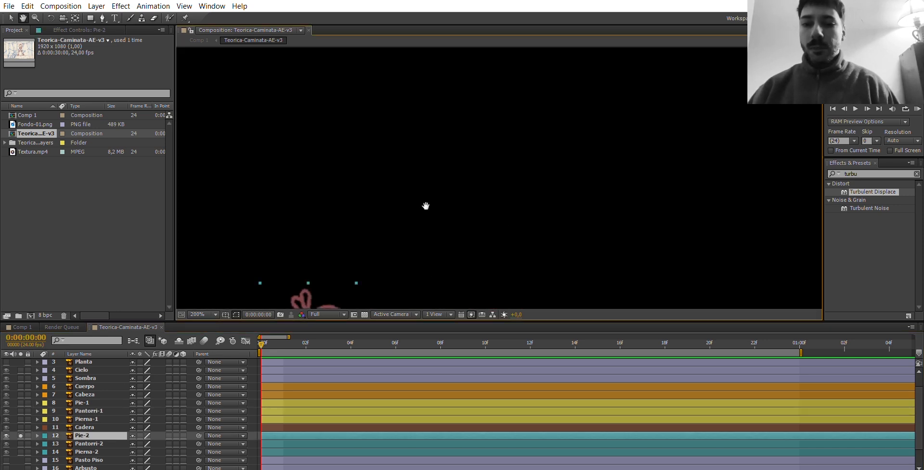
drag(426, 206, 489, 128)
drag(433, 223, 483, 184)
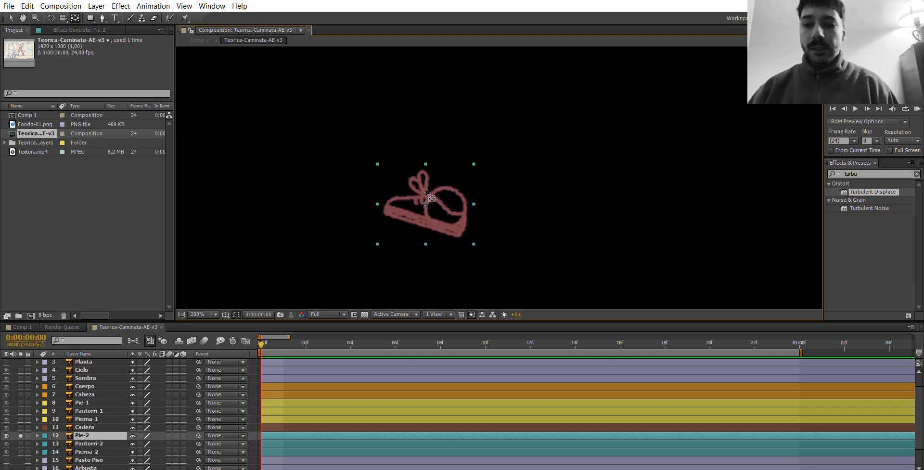
key(Return)
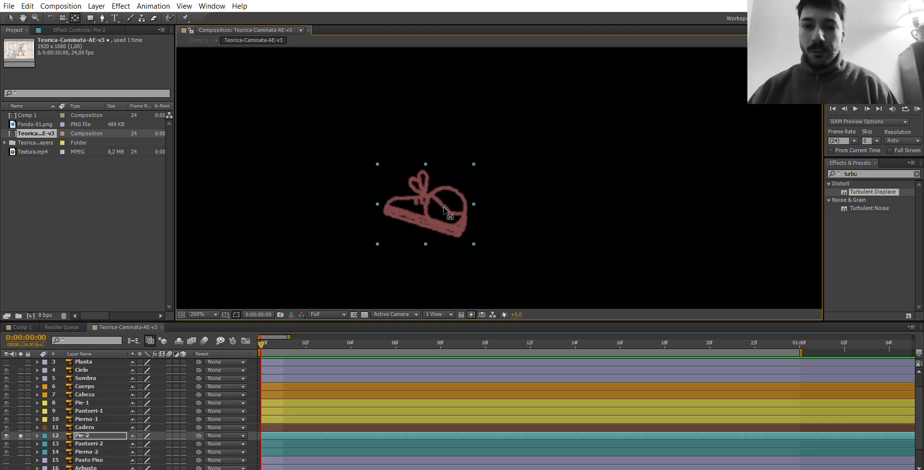
click(21, 436)
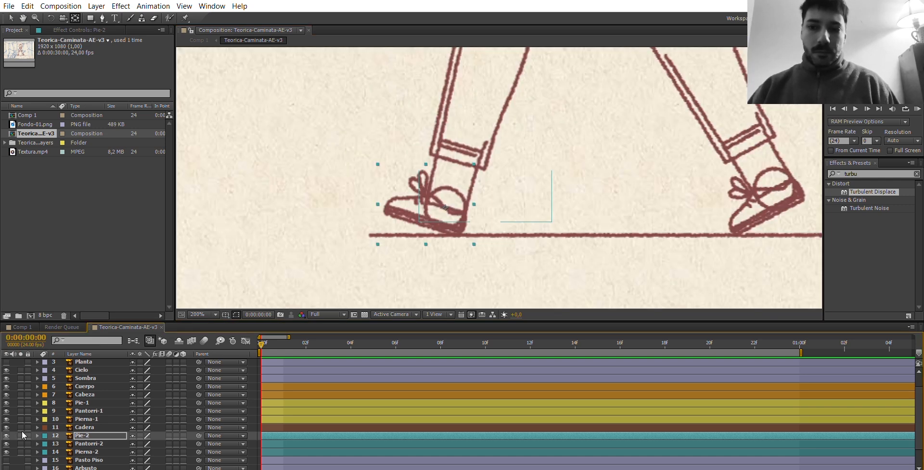
Isolate the Pantorri-2 layer and move its anchor point to the centre of the knee circle.
click(20, 443)
click(88, 443)
key(space)
drag(438, 186, 426, 246)
drag(495, 173, 460, 271)
key(y)
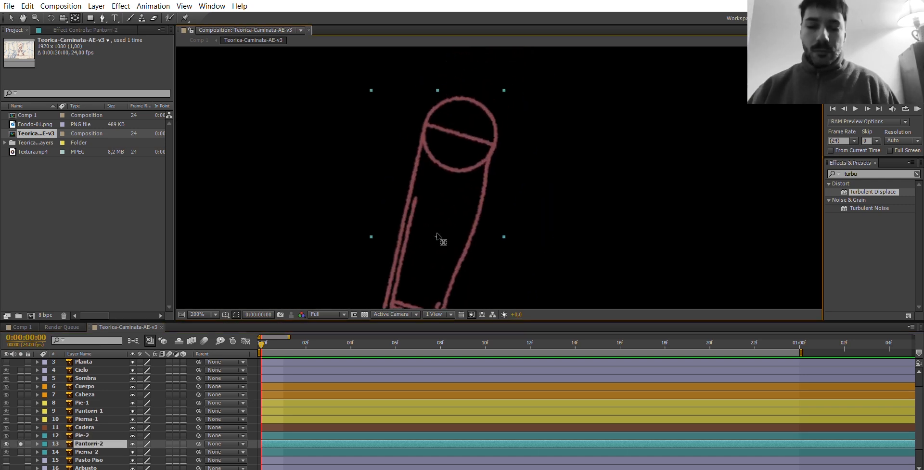
drag(439, 231, 463, 153)
Move the Pierna-2 layer's anchor point to the centre of its upper hip circle and return to the full character with the Selection tool.
key(ctrl+Down)
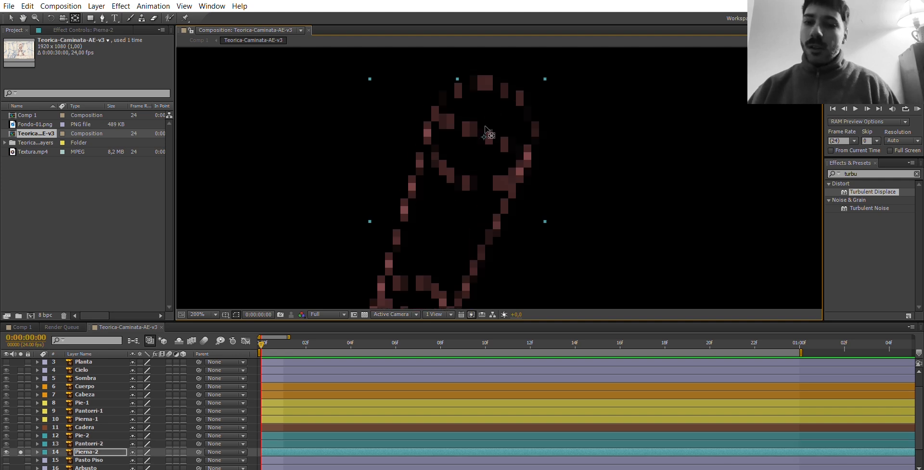
click(21, 450)
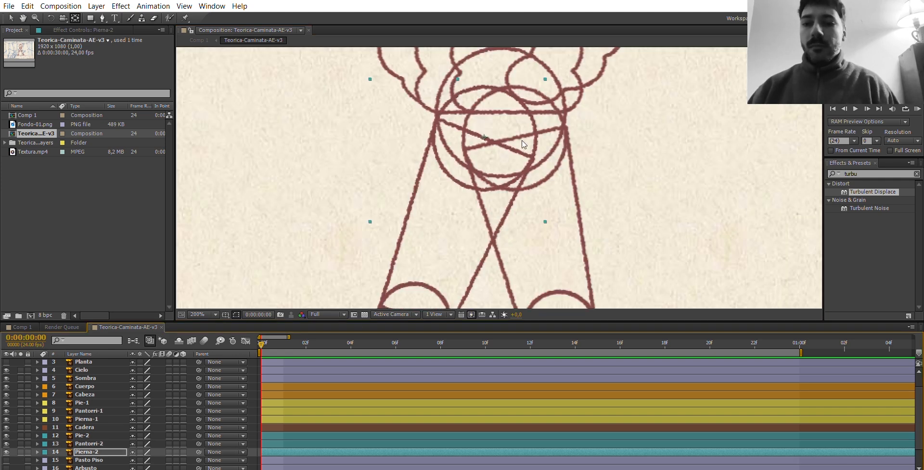
key(v)
scroll(523, 144, down, 3)
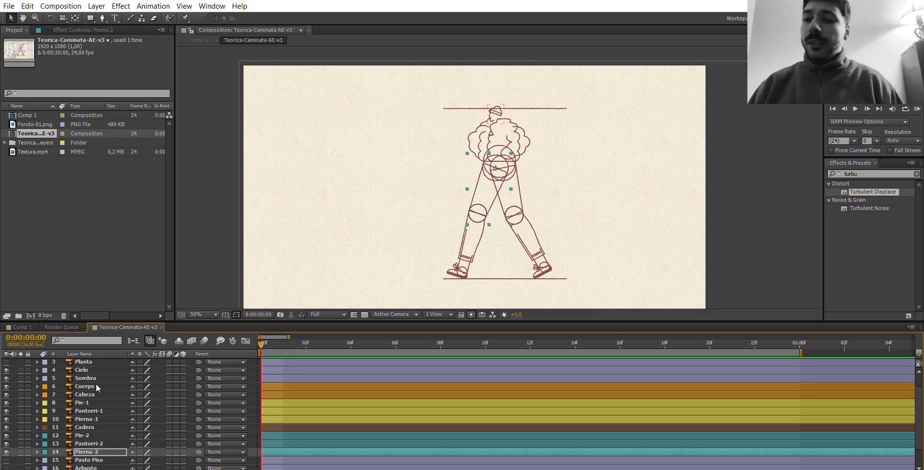
Parent the Pie-2 layer to Pantorri-2.
click(85, 427)
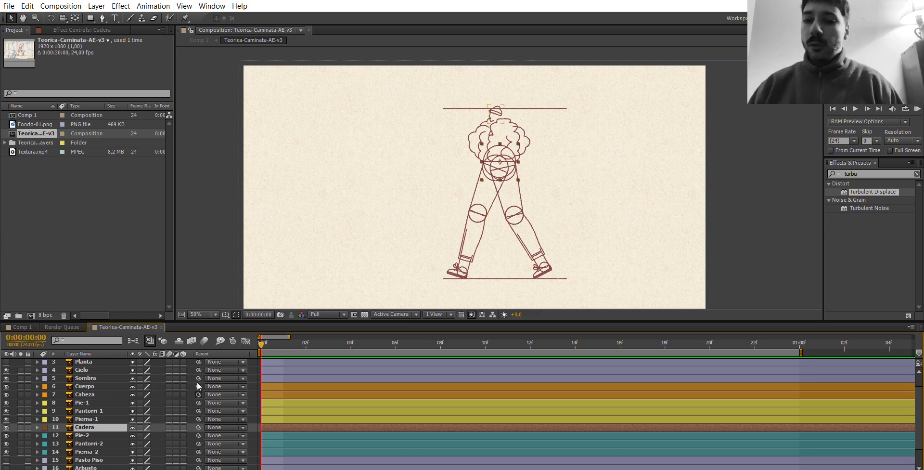
mouse_move(199, 394)
mouse_down()
mouse_move(184, 382)
mouse_move(91, 378)
mouse_move(196, 390)
mouse_up()
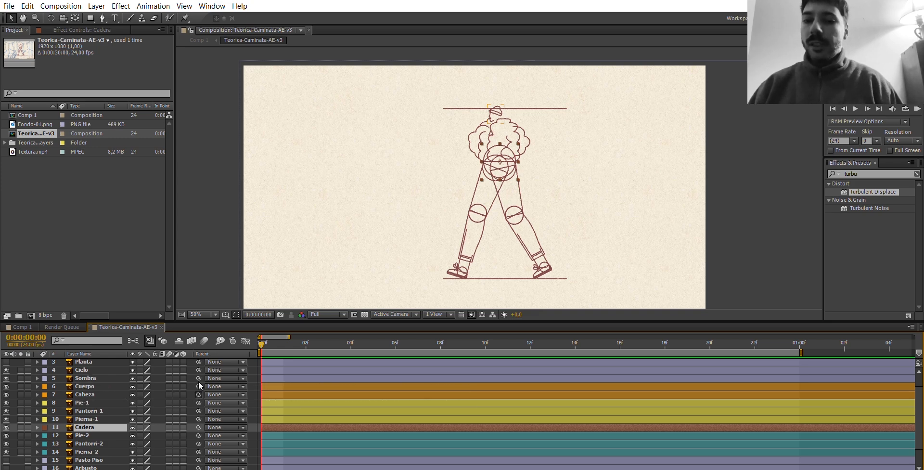
click(85, 435)
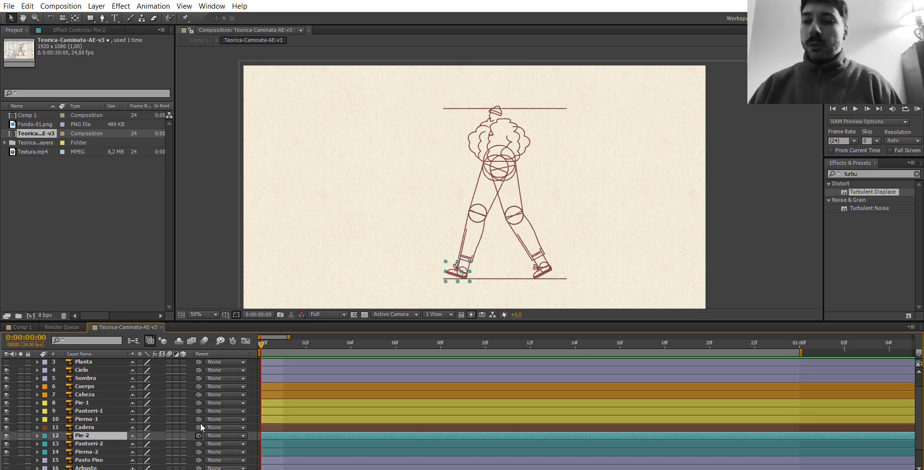
drag(199, 435, 91, 432)
drag(130, 437, 130, 440)
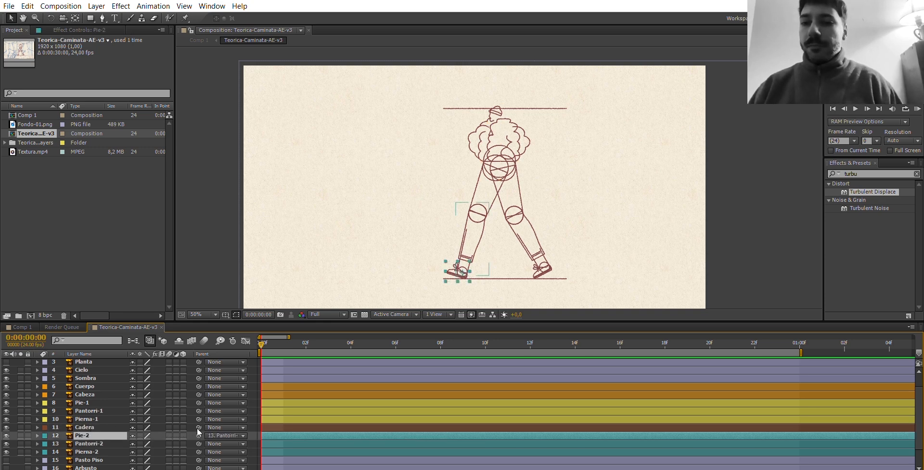
Parent the Pantorri-2 layer to Pierna-2, and Pierna-2 to Cadera.
drag(199, 443, 89, 443)
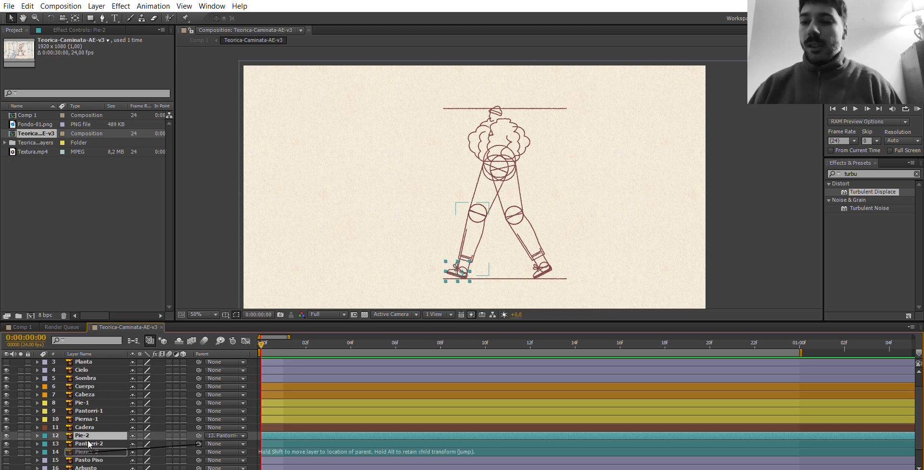
drag(89, 443, 89, 444)
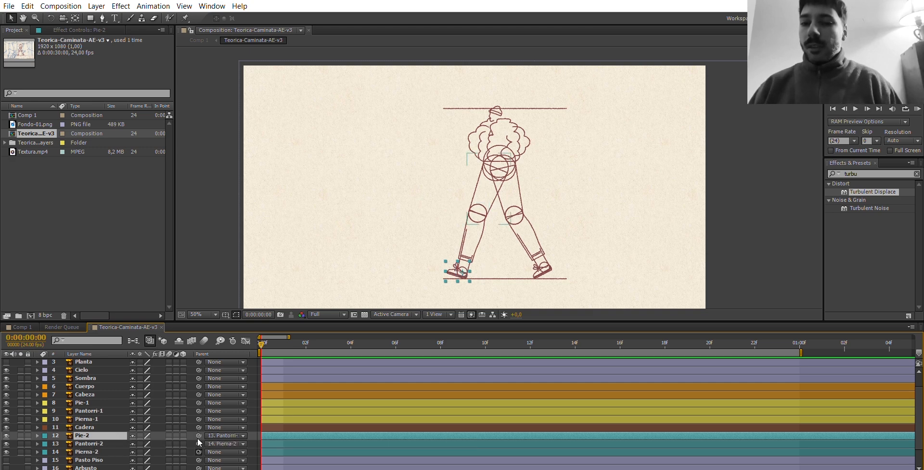
drag(198, 452, 89, 427)
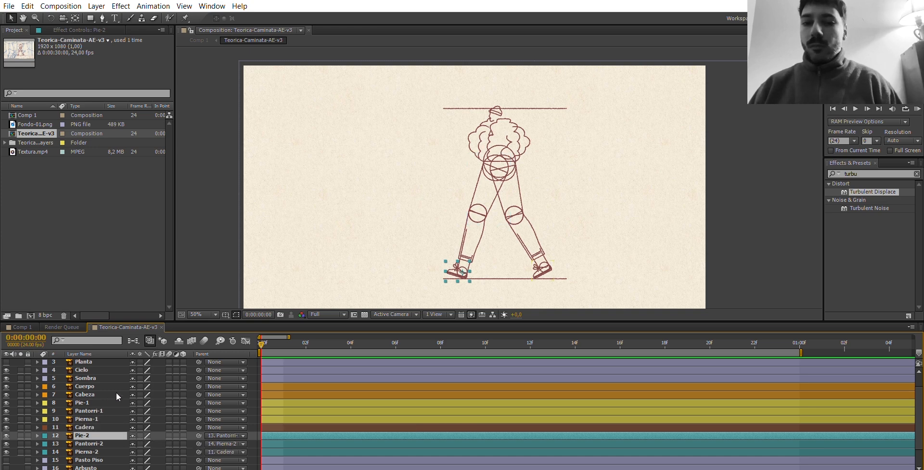
Link the first leg's chain by parenting Pie-1 to Pantorri-1, Pantorri-1 to Pierna-1, and Pierna-1 to Cadera.
click(82, 403)
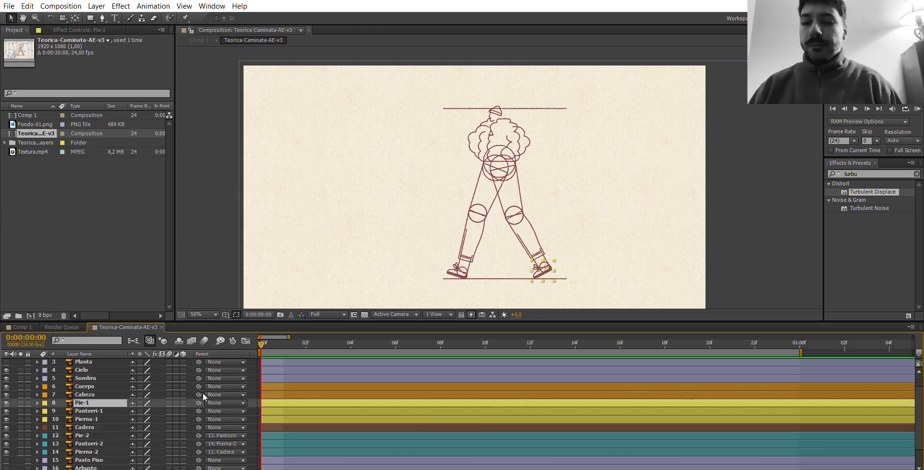
drag(199, 402, 96, 409)
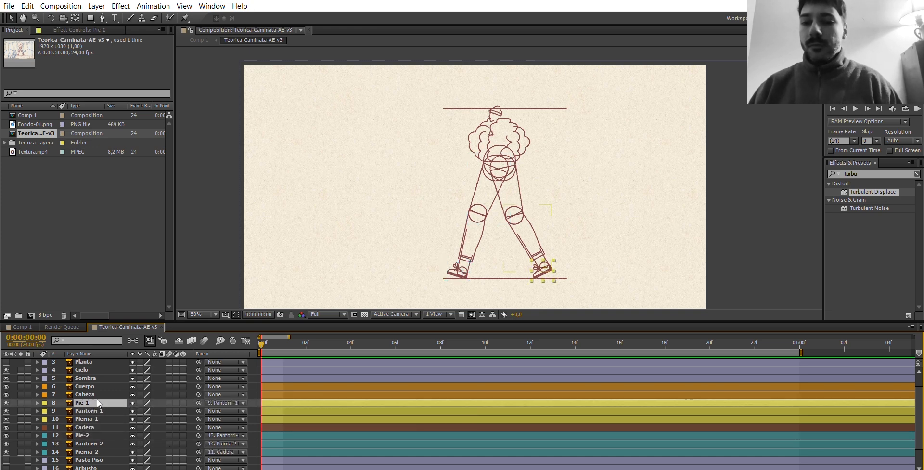
click(97, 411)
drag(198, 411, 93, 416)
click(92, 419)
drag(198, 419, 94, 427)
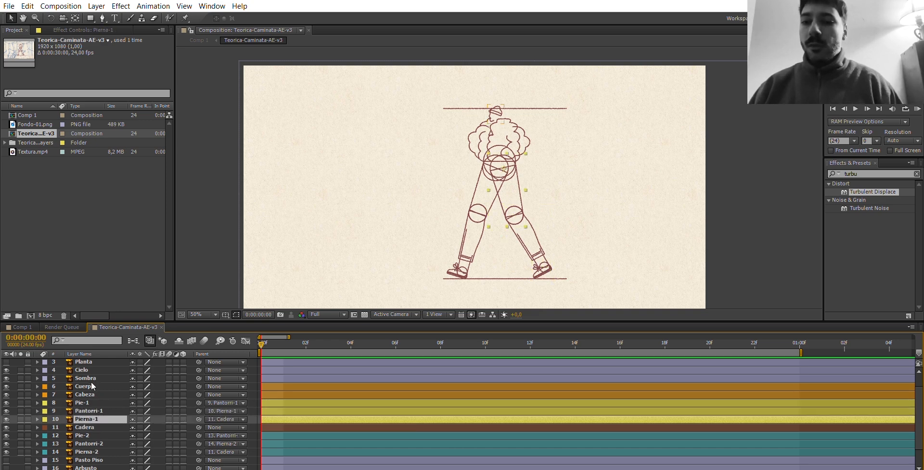
Parent the Cabeza layer to Cuerpo, and Cuerpo to Cadera.
click(91, 394)
drag(198, 394, 111, 374)
drag(198, 386, 89, 426)
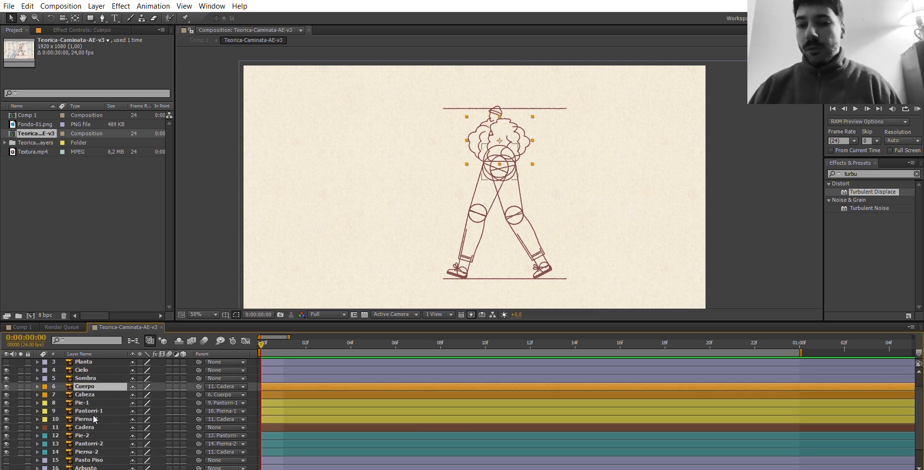
Test the rig's parenting by moving Cadera and Pierna-1 aside in the composition, undoing each move.
click(89, 427)
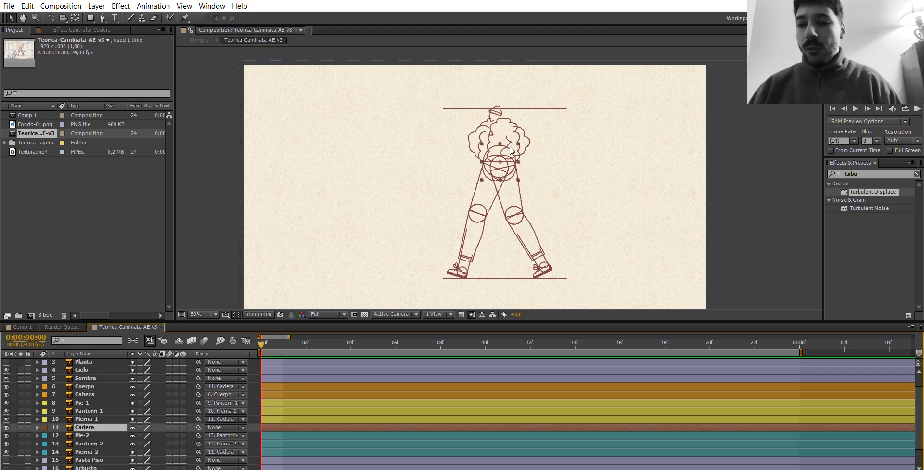
drag(496, 149, 389, 150)
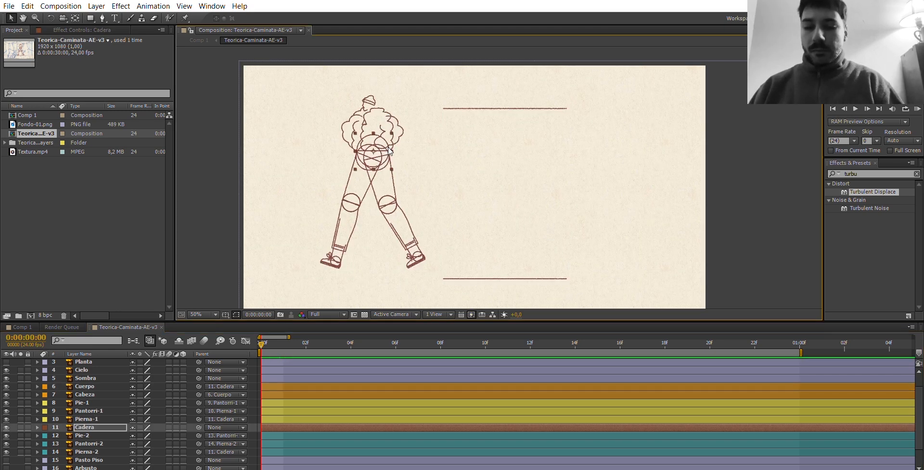
key(ctrl+z)
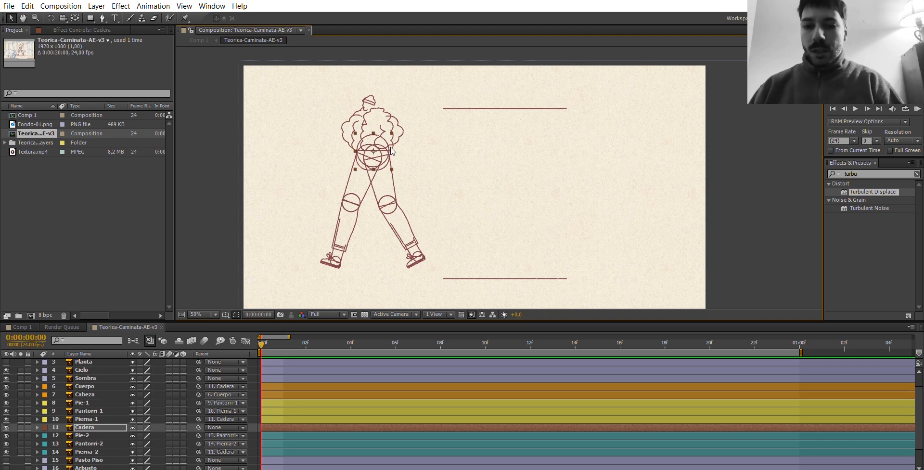
click(87, 418)
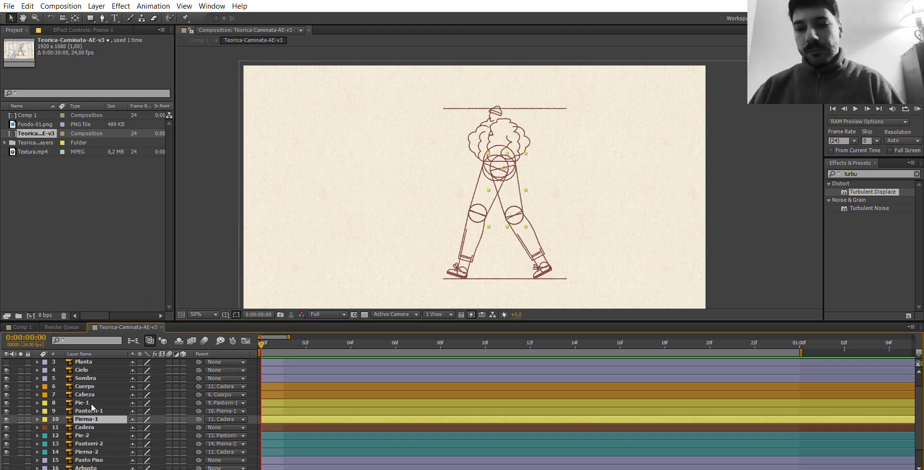
drag(504, 159, 561, 154)
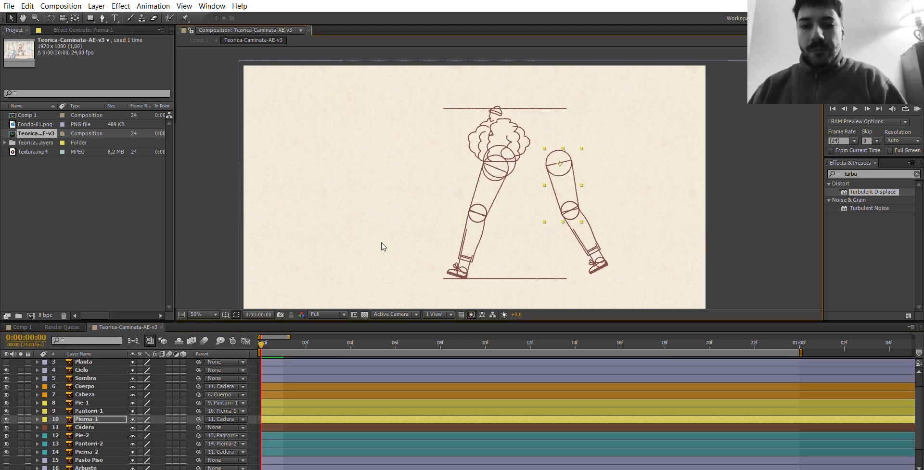
key(ctrl+z)
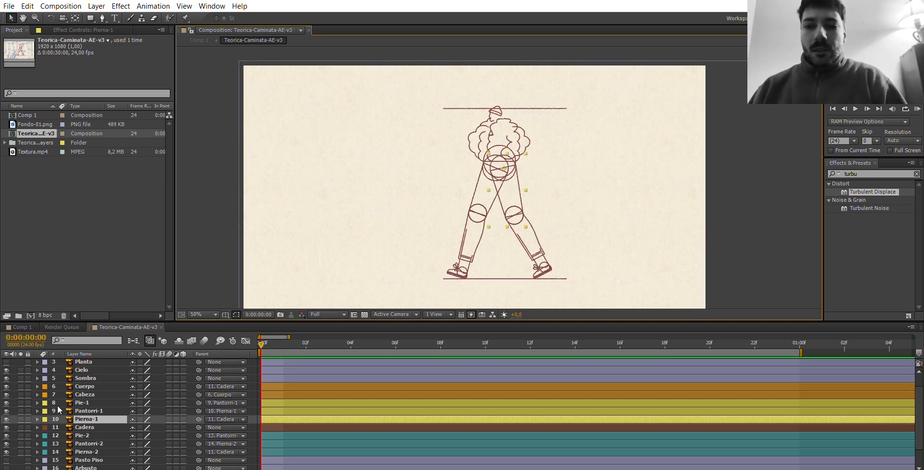
Add seven numbered composition markers every four frames, at frames 0, 4, 8, 12, 16, 20 and at 01:00.
click(83, 403)
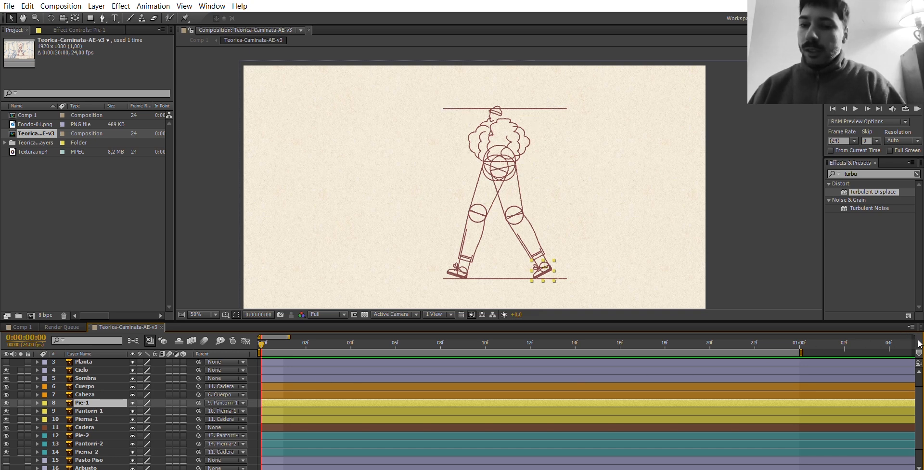
drag(918, 352, 307, 345)
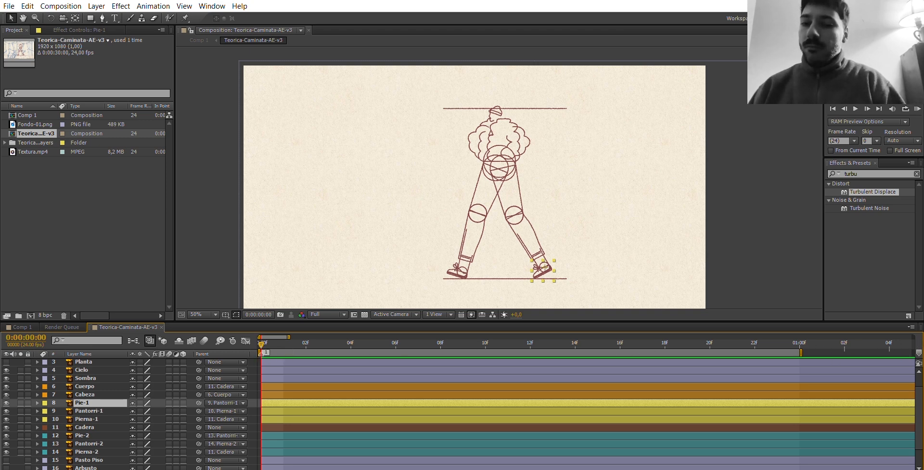
drag(918, 352, 511, 353)
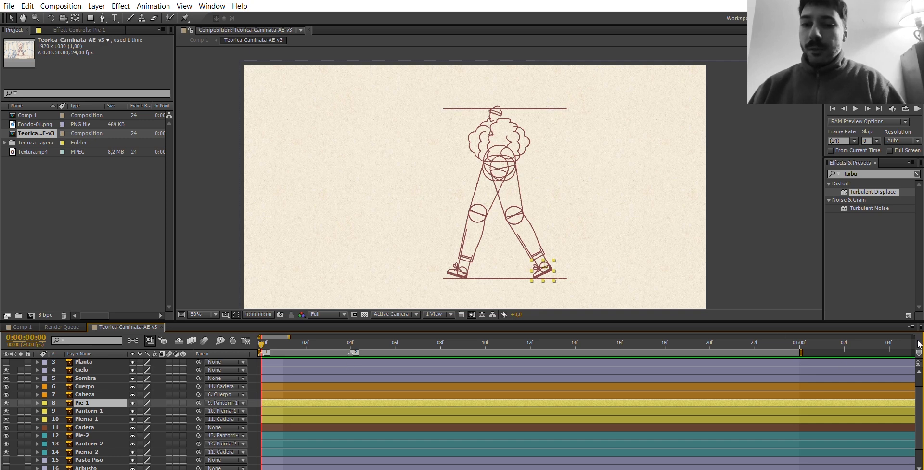
mouse_move(918, 351)
mouse_down()
mouse_move(404, 350)
mouse_move(443, 346)
mouse_up()
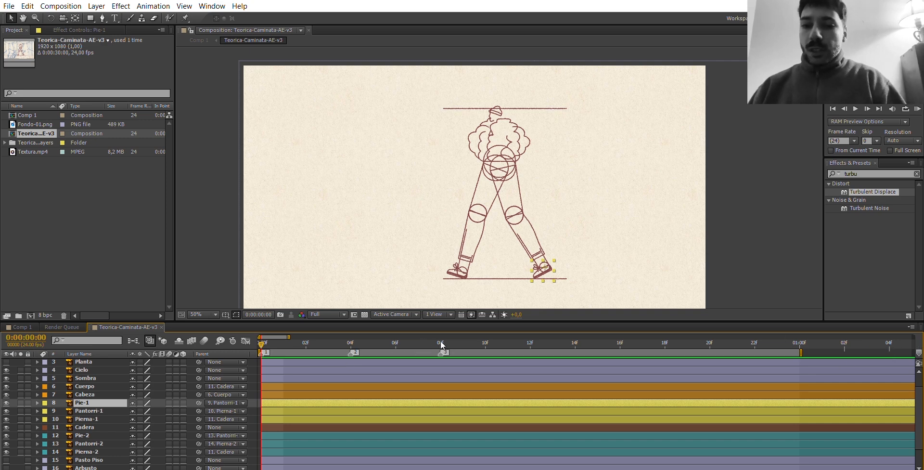
drag(919, 352, 520, 355)
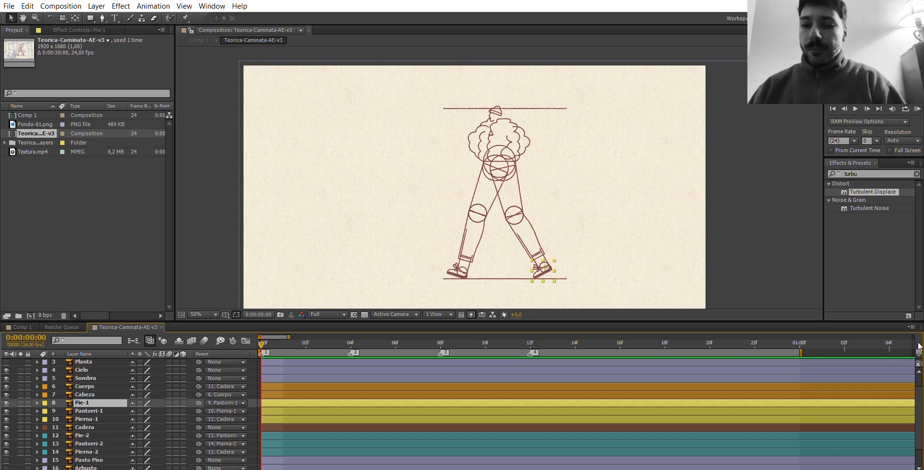
drag(919, 352, 618, 351)
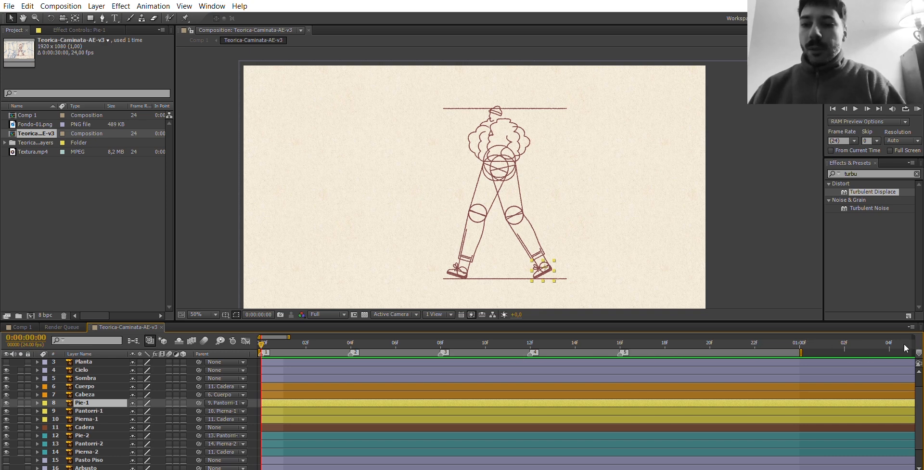
drag(918, 351, 711, 359)
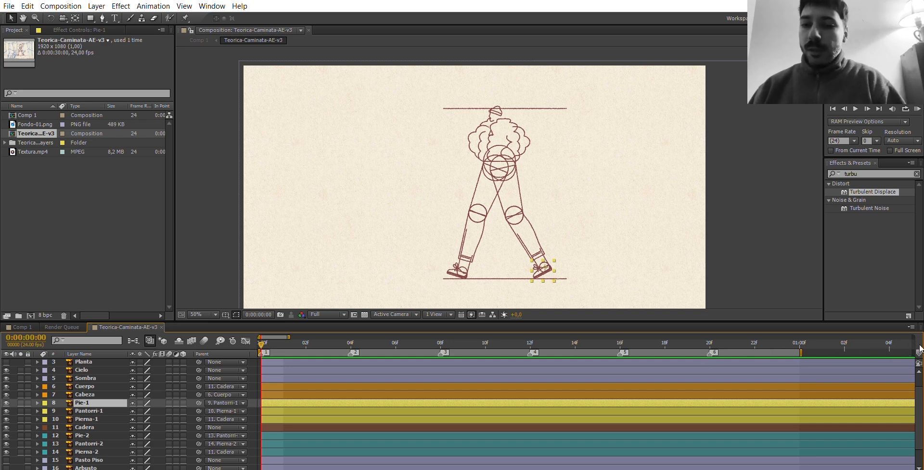
drag(919, 352, 802, 359)
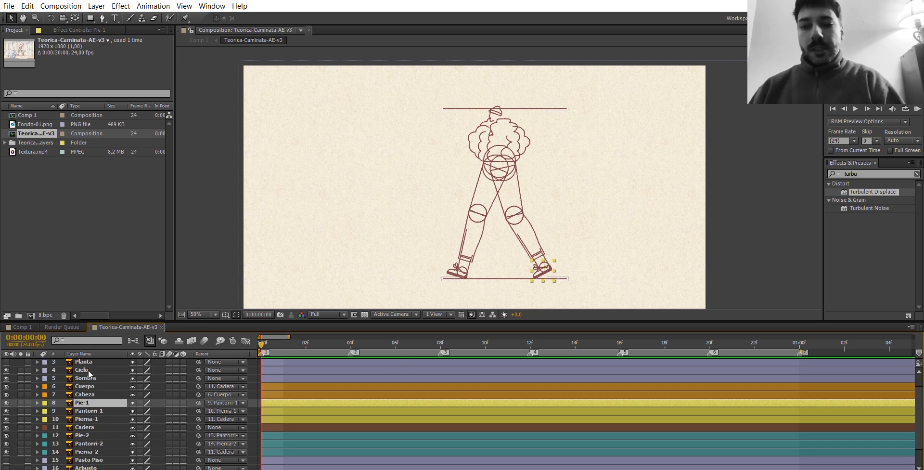
Try lowering the Cadera layer slightly in the composition and undo the move.
click(97, 426)
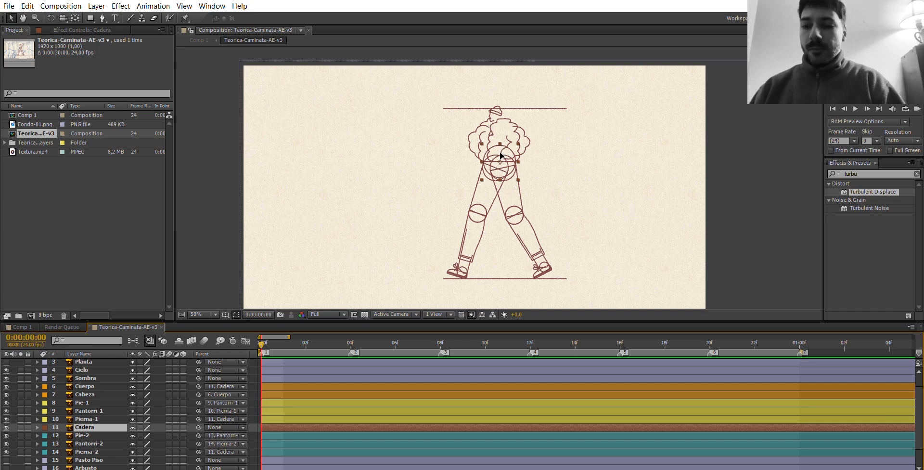
drag(499, 153, 500, 154)
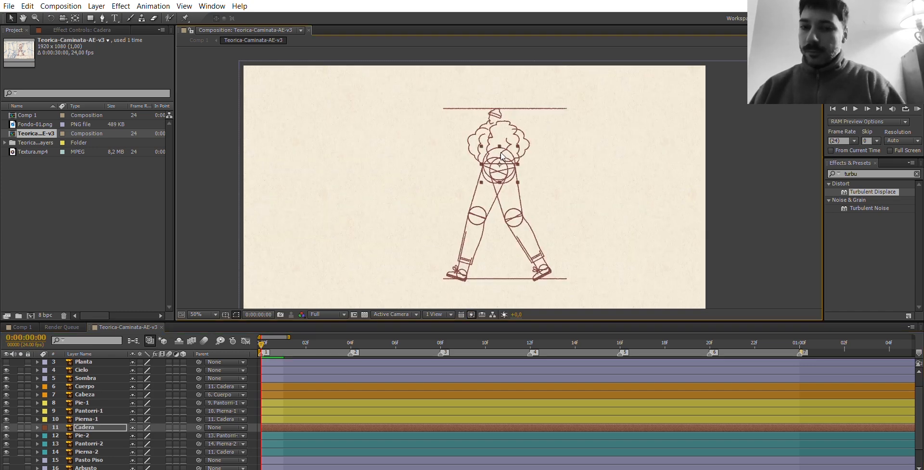
key(ctrl+z)
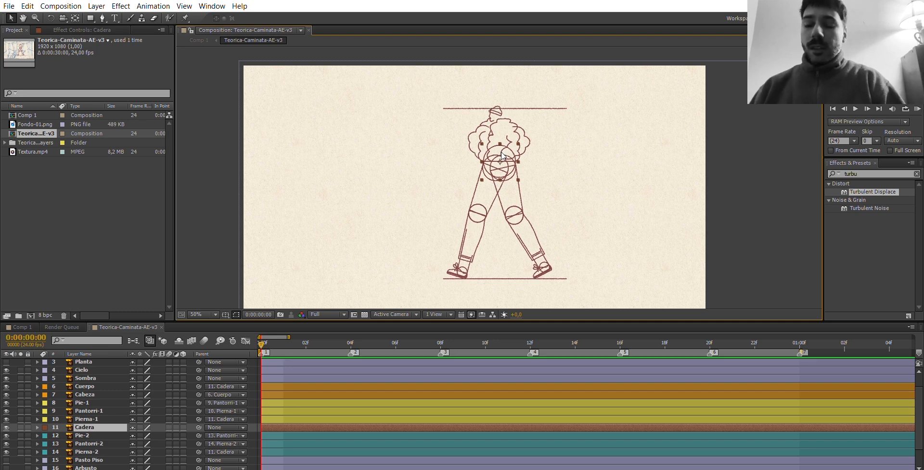
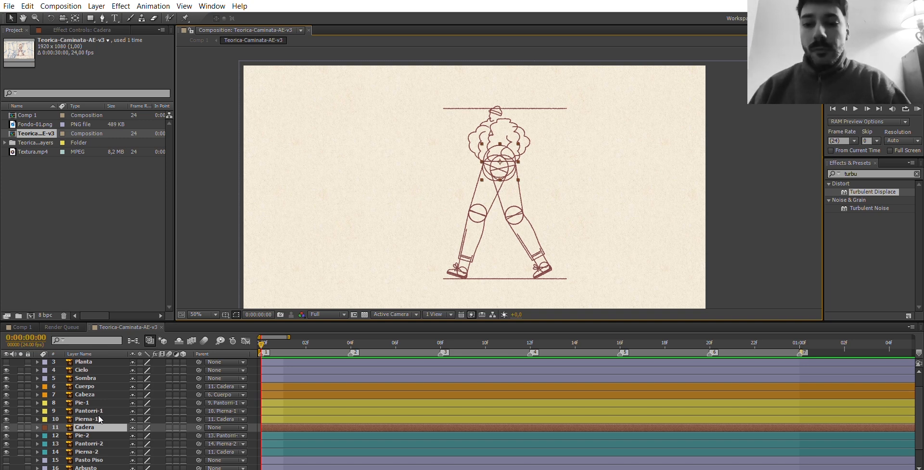
Show the Cadera layer's Position, Scale, Rotation and Opacity properties one after another.
key(p)
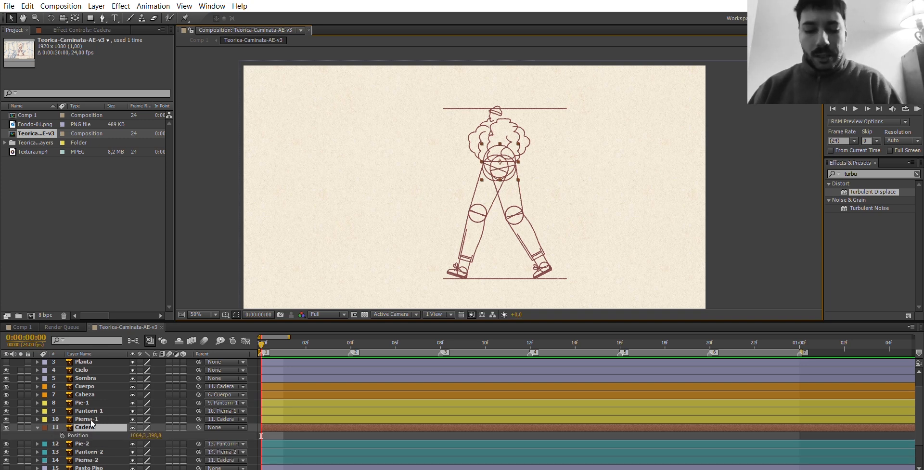
click(84, 427)
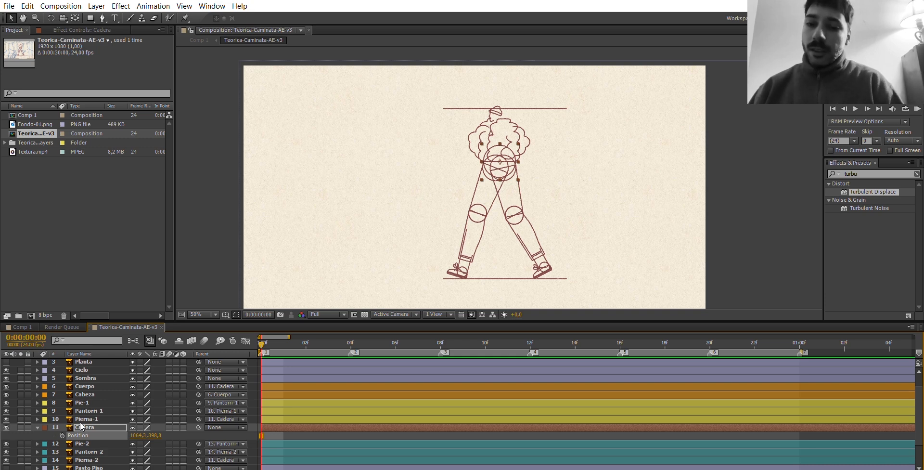
key(s)
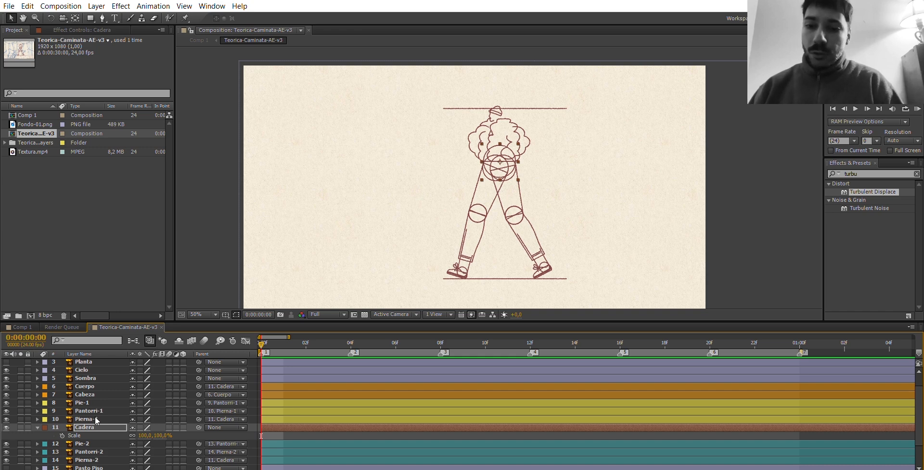
key(r)
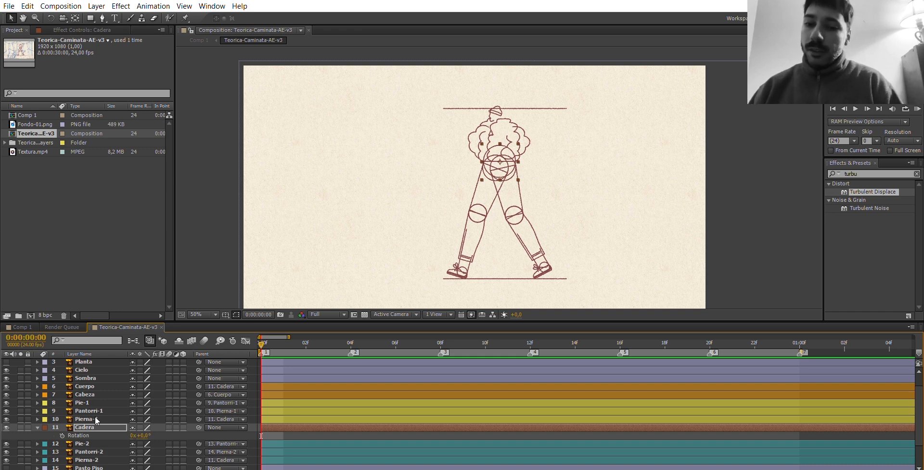
key(t)
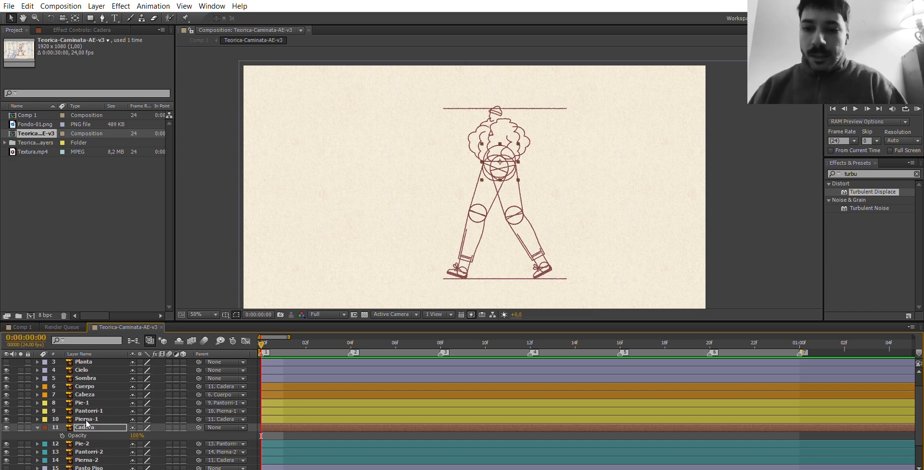
Keyframe Cadera's Position at frame 0, and raise the layer 8 px at frame 4.
key(p)
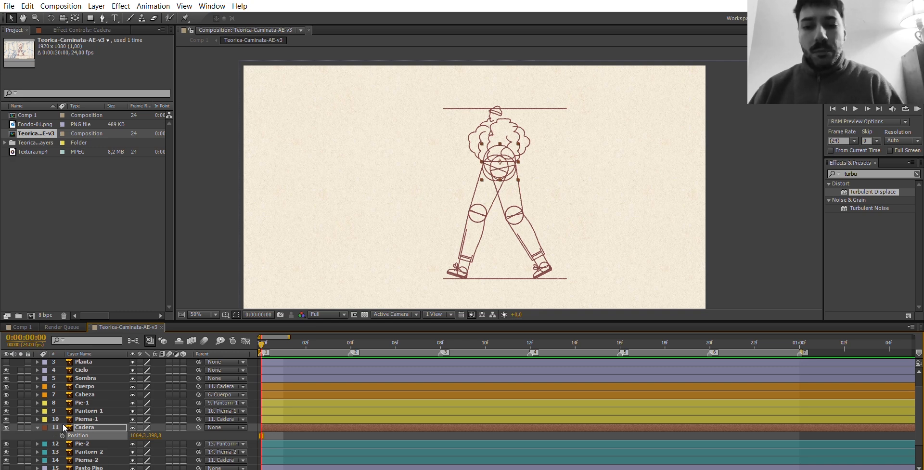
key(alt+shift+p)
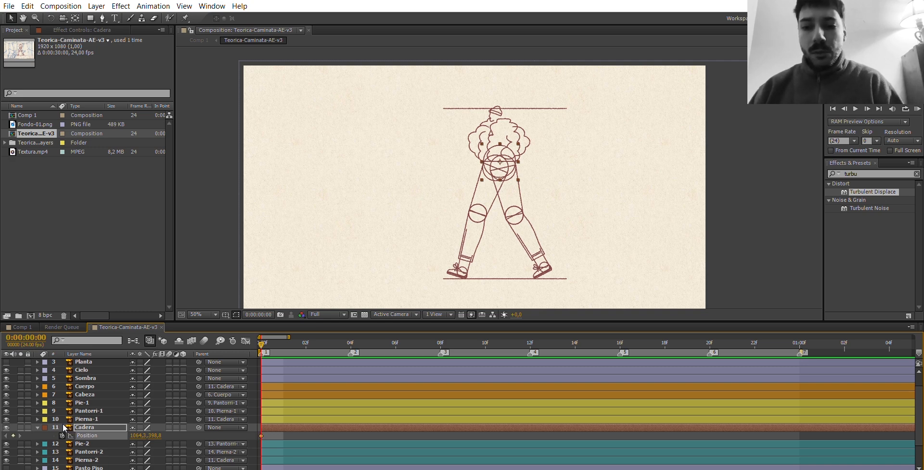
click(351, 333)
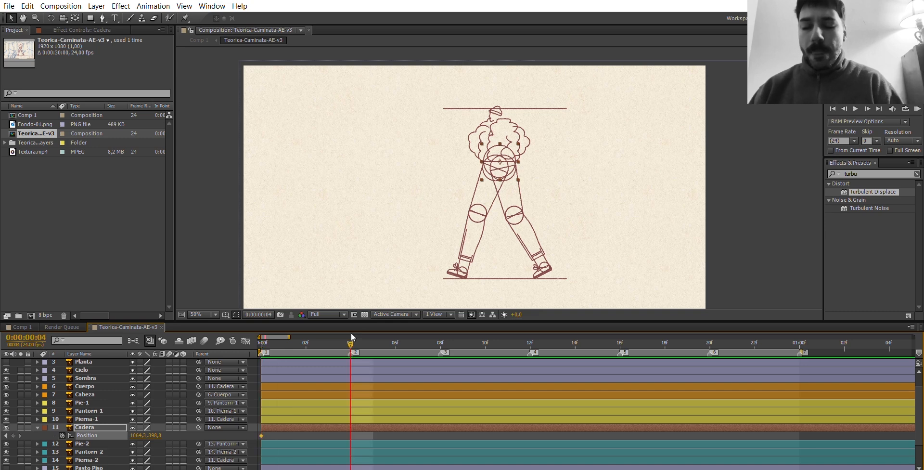
key(Up)
key(Up)
key(Up)
key(Up)
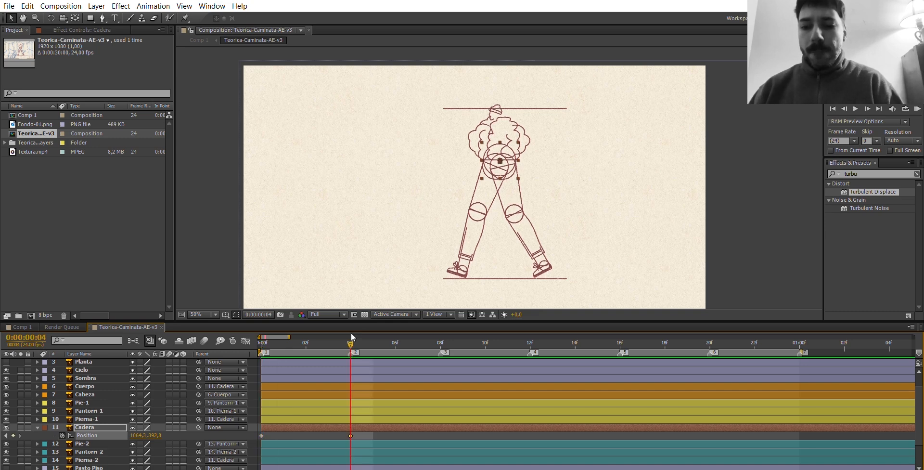
At frame 8, lower Cadera 4 px to add a third Position keyframe.
click(441, 335)
key(Down)
key(Down)
key(Down)
key(Down)
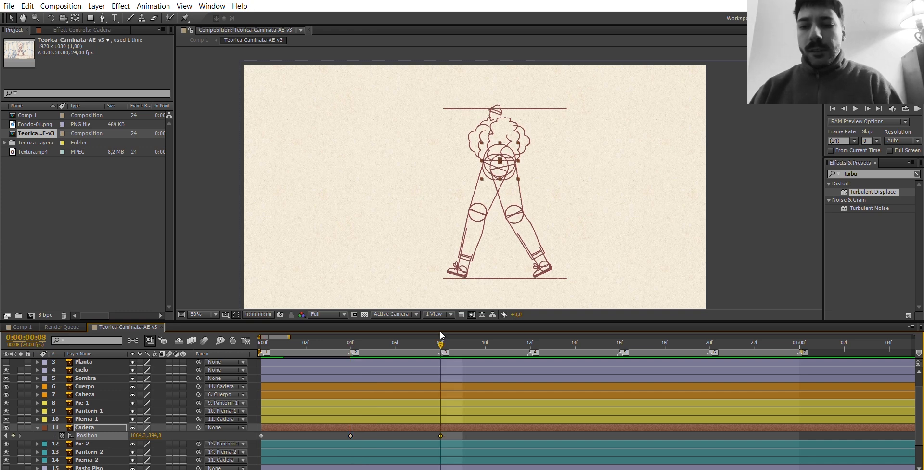
Duplicate Cadera's three Position keyframes starting at frame 12, and repeat the starting Position keyframe at 01:00.
click(530, 334)
drag(450, 443, 258, 432)
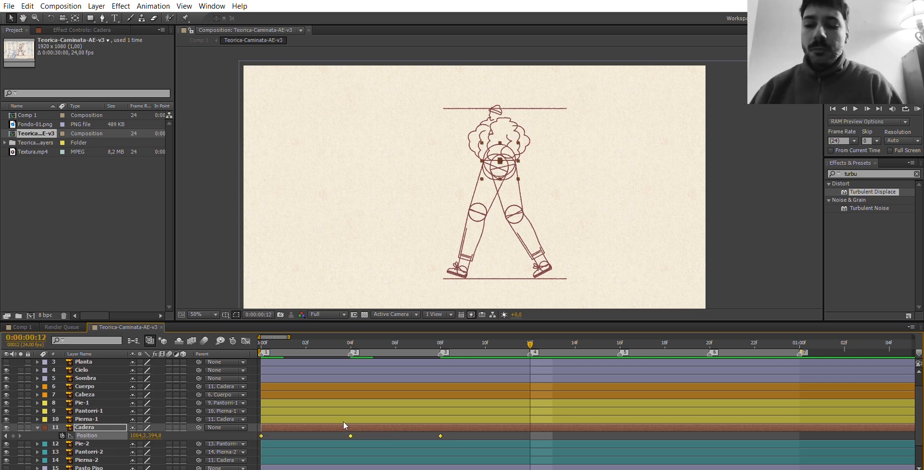
key(ctrl+c)
key(ctrl+v)
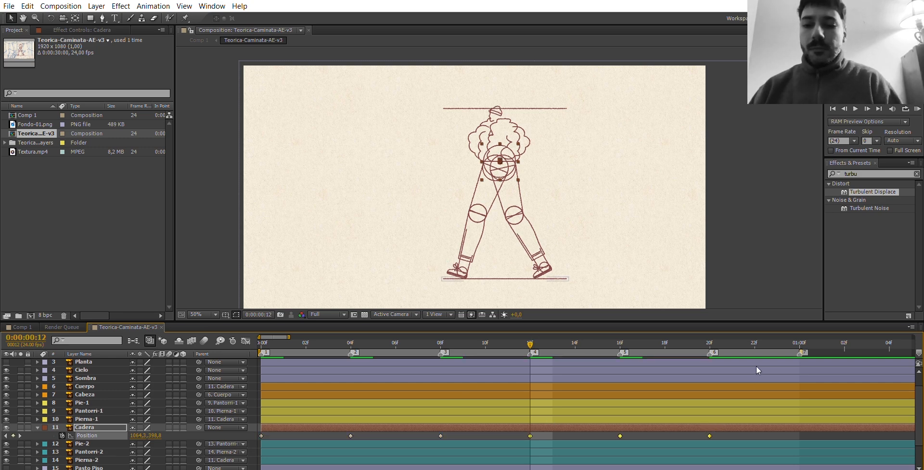
click(800, 342)
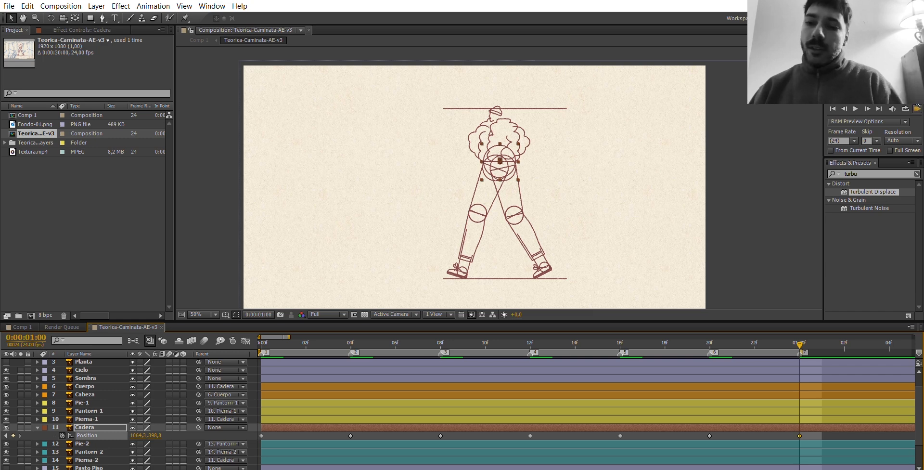
Play a RAM preview of the hip's up-and-down movement and return to frame 0.
click(918, 108)
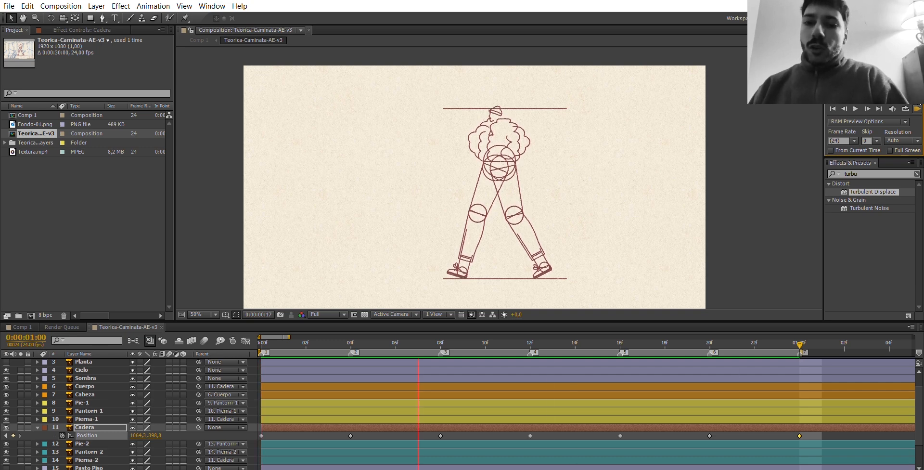
key(space)
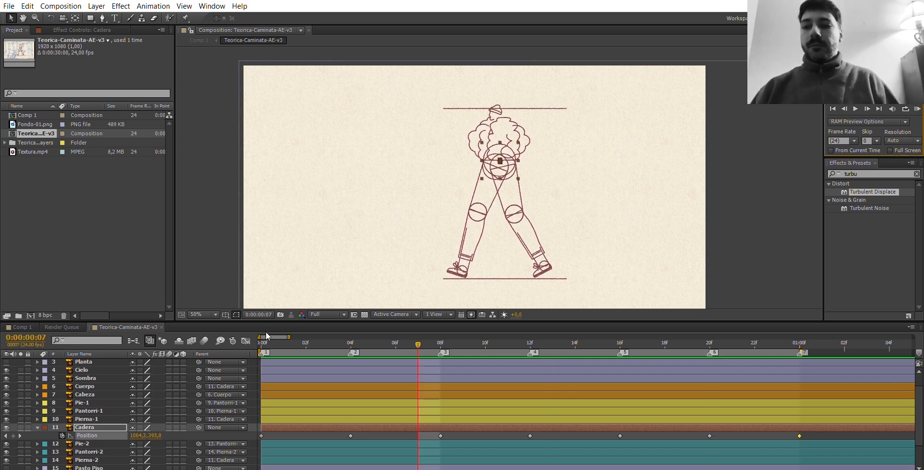
click(262, 337)
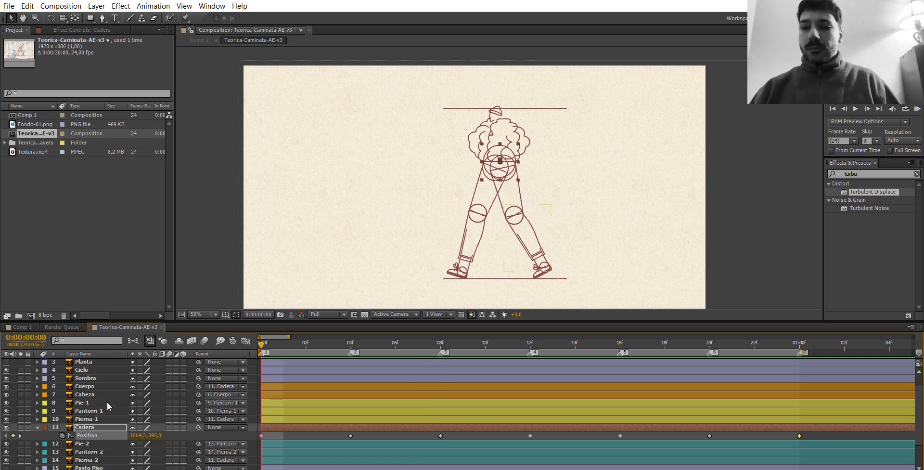
Add Rotation keyframes at frame 0 to the Pie-2, Pantorri-2 and Pierna-2 layers.
mouse_move(918, 391)
mouse_down()
mouse_move(921, 411)
mouse_move(921, 401)
mouse_up()
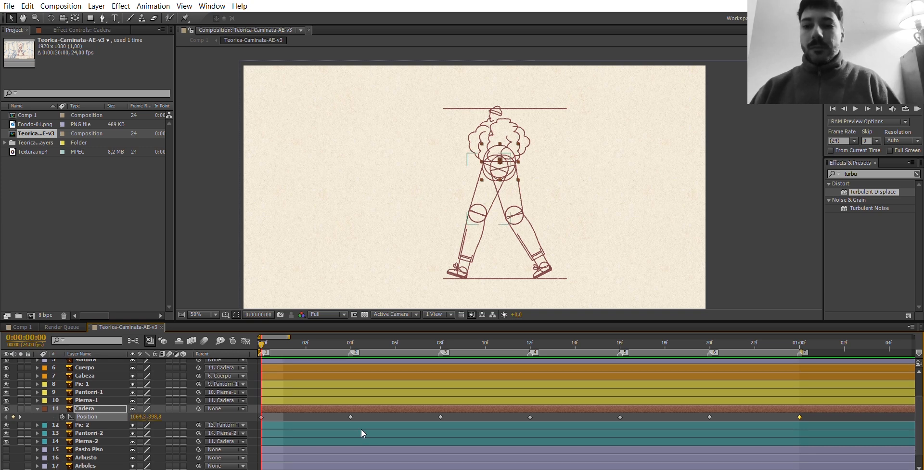
click(99, 439)
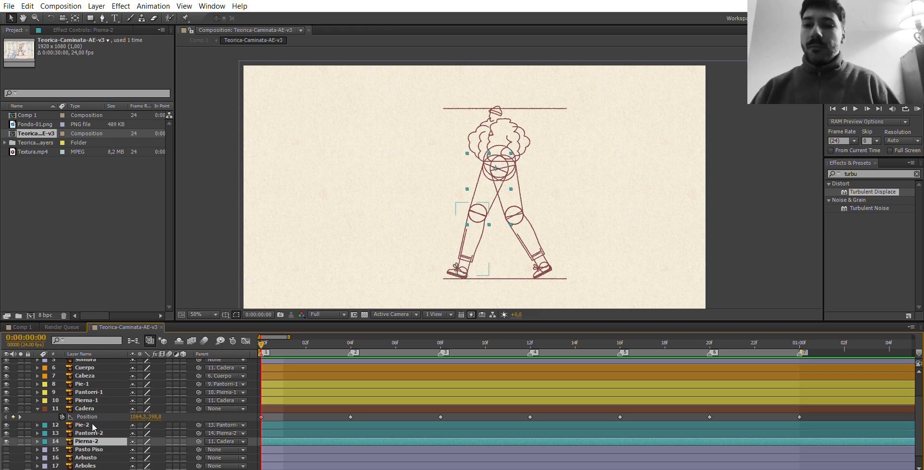
key(r)
click(84, 433)
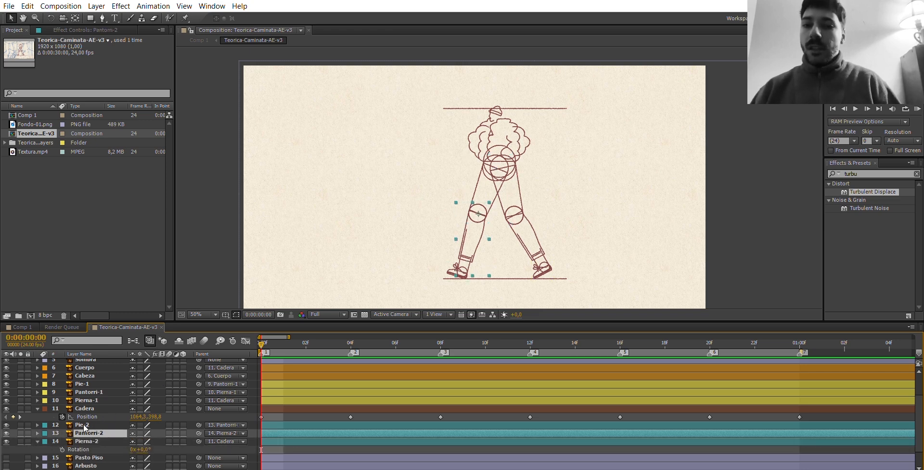
key(r)
click(82, 423)
key(r)
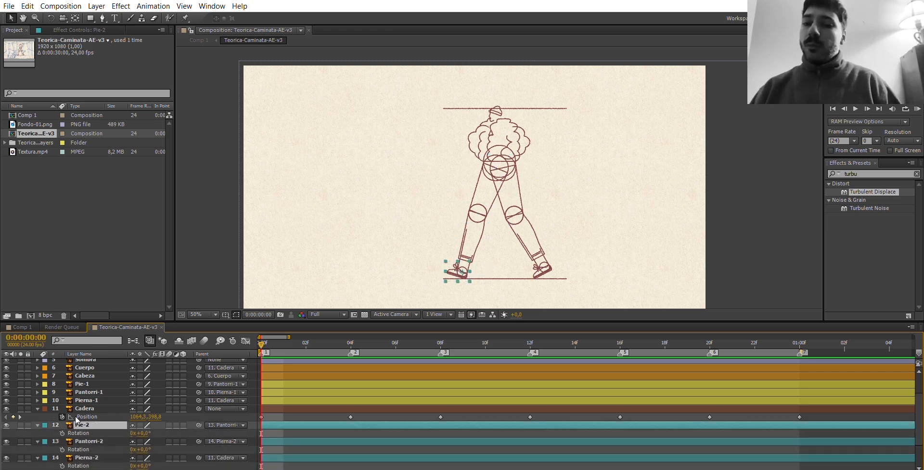
click(62, 433)
click(62, 449)
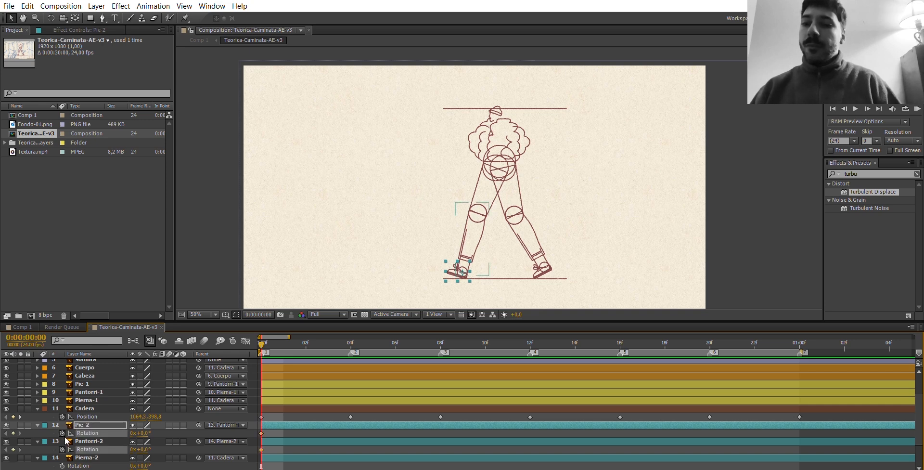
click(62, 465)
click(67, 458)
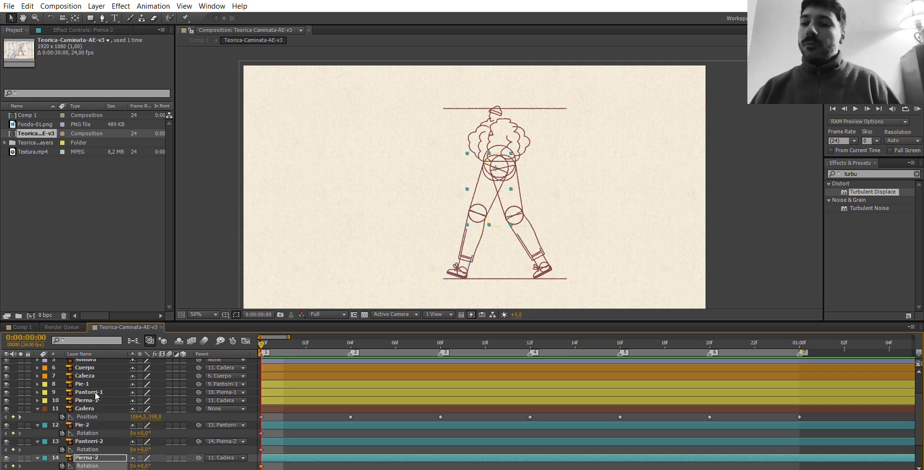
Add Rotation keyframes at frame 0 to the Pierna-1, Pantorri-1 and Pie-1 layers.
click(97, 399)
key(r)
click(62, 408)
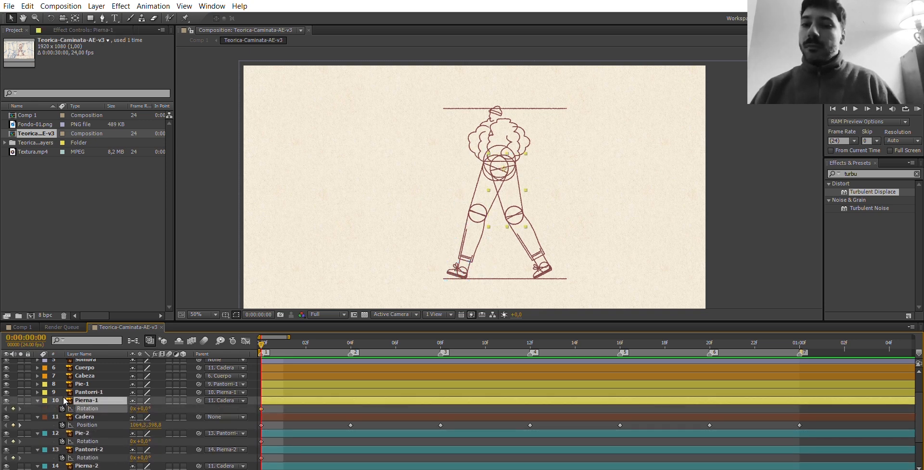
click(67, 392)
key(r)
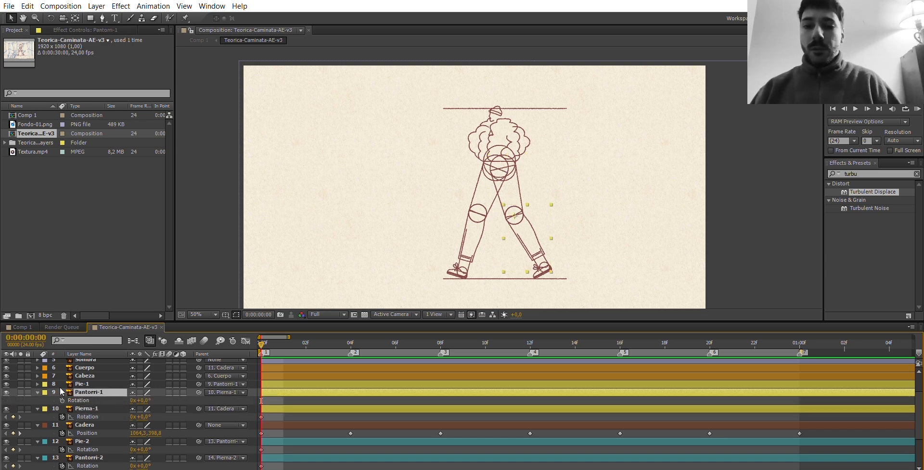
click(62, 400)
click(62, 383)
key(r)
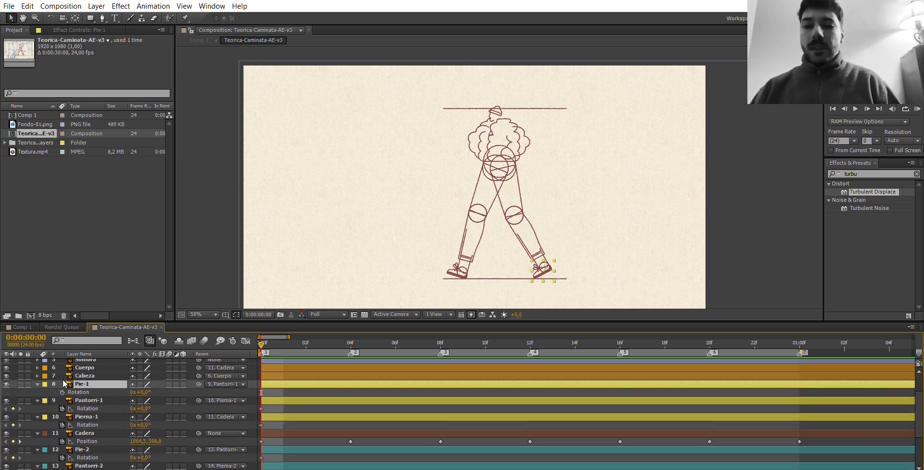
click(62, 392)
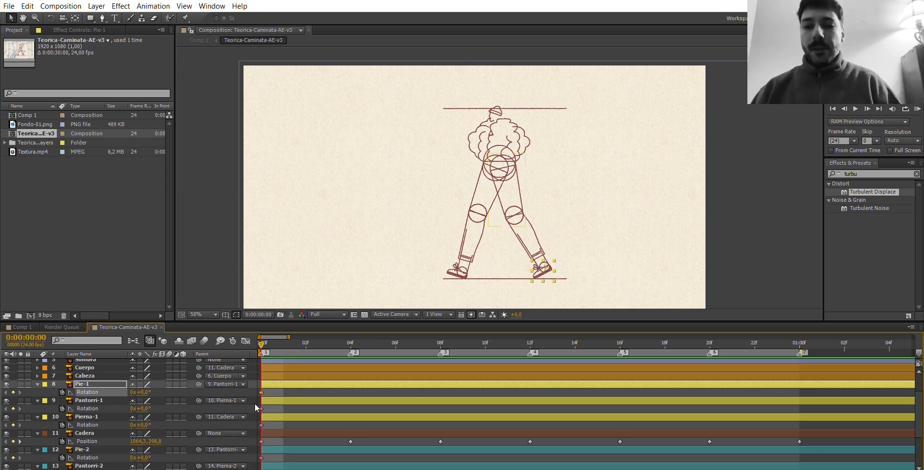
At frame 4, set Pierna-2's Rotation to -12° to swing the back thigh forward.
click(349, 343)
scroll(161, 436, down, 1)
click(143, 468)
key(Down)
key(Down)
key(Down)
key(Down)
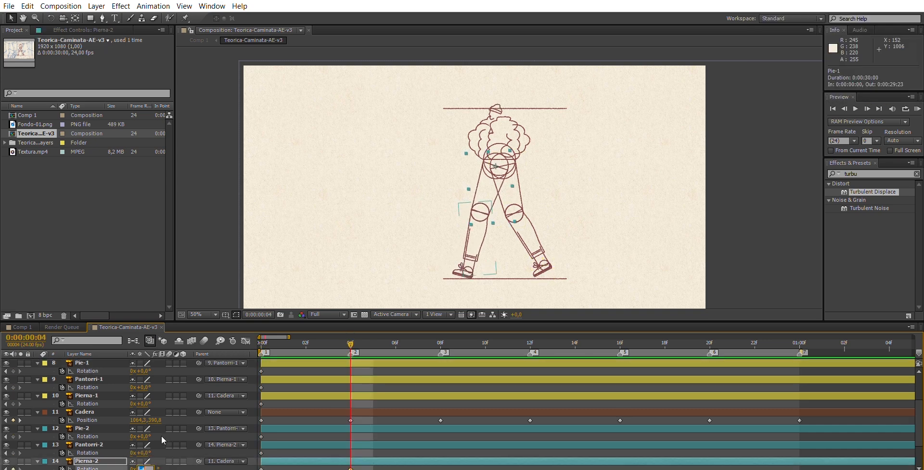
key(Down)
key(Down)
key(Down)
key(Down)
key(Down)
key(Down)
key(Down)
key(Down)
Set Pantorri-2's Rotation to -15° at frame 4.
click(145, 453)
key(Down)
key(Down)
key(Down)
key(Down)
key(Down)
key(Down)
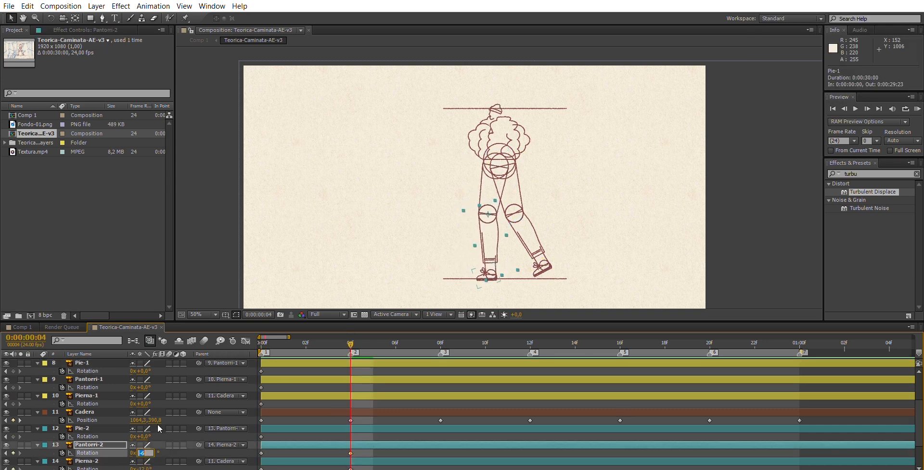
key(Down)
key(Down)
key(Down)
key(Down)
key(Down)
key(Down)
key(Down)
Adjust Pierna-2's Rotation at frame 4 to -15°.
click(145, 467)
key(Down)
key(Down)
key(Down)
Rotate Pie-2 to 10° at frame 4 so the foot lies flat on the ground line.
click(147, 436)
key(Up)
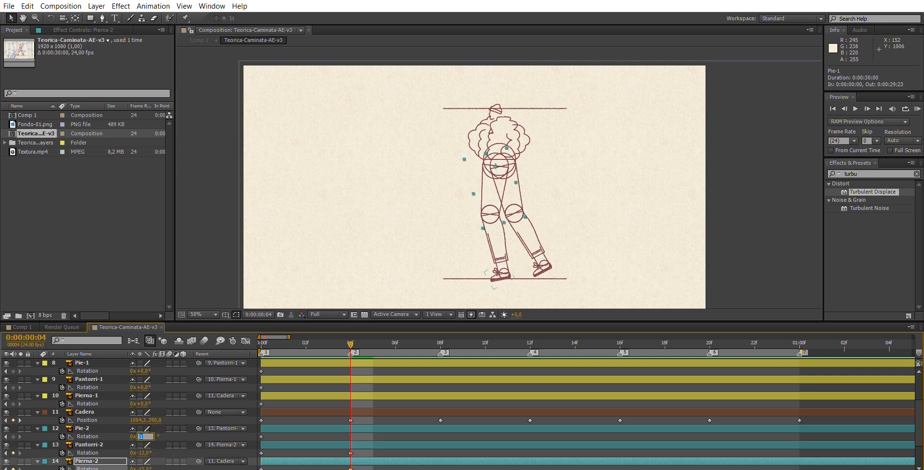
key(Up)
key(Up)
key(Up)
key(Up)
key(Up)
key(Up)
key(Up)
key(Up)
key(Up)
key(Up)
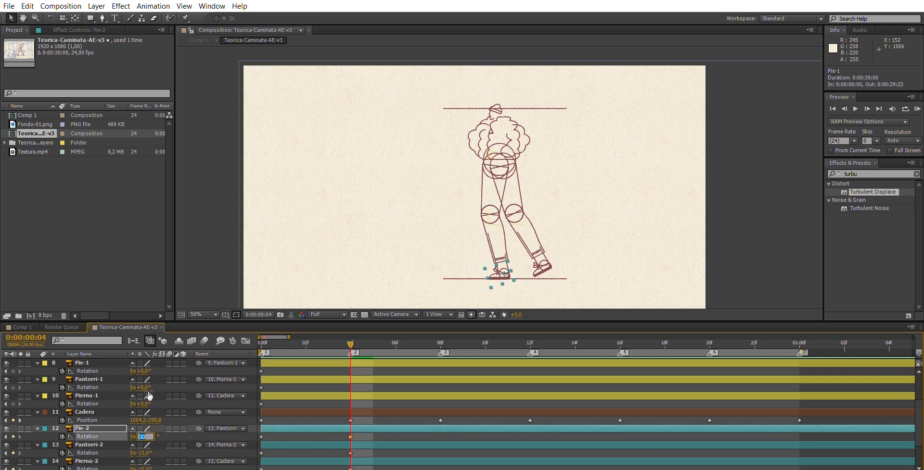
Set Pierna-1's Rotation to 7° at frame 4.
click(144, 403)
key(Up)
key(Up)
key(Up)
key(Up)
key(Up)
key(Up)
key(Up)
Set Pantorri-1's Rotation to -15° at frame 4 to lift the lower leg.
click(143, 387)
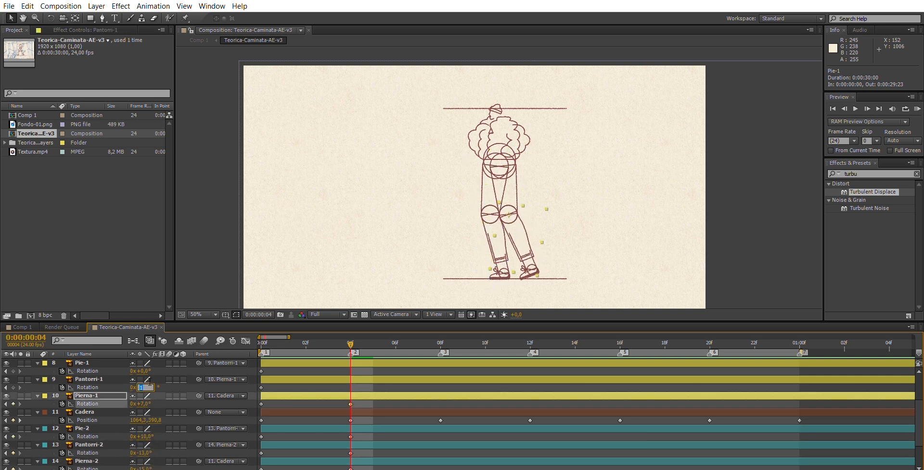
key(Down)
key(Down)
key(Down)
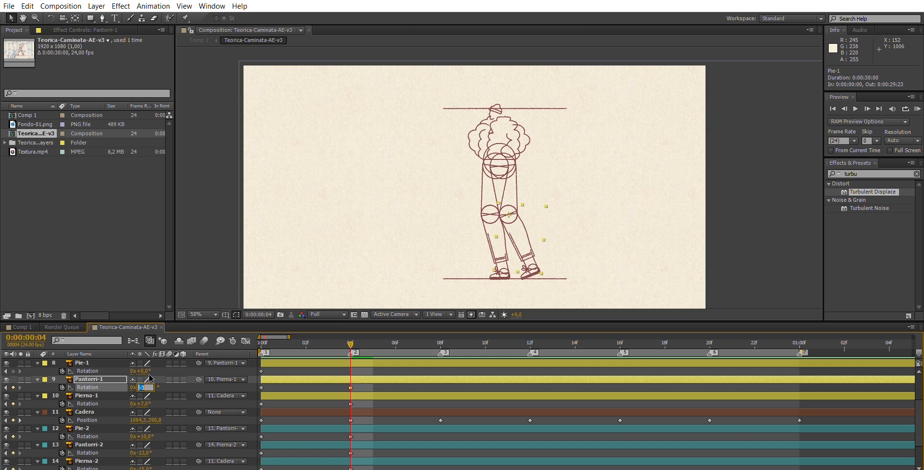
key(Down)
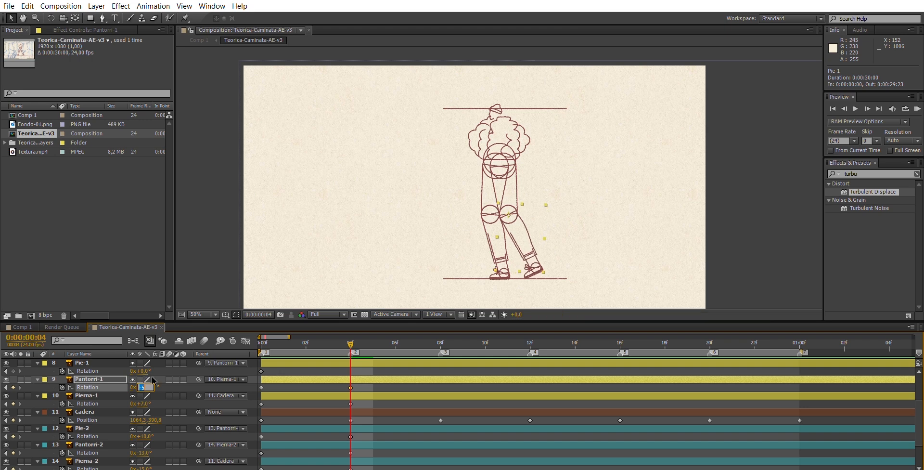
key(Down)
key(Down)
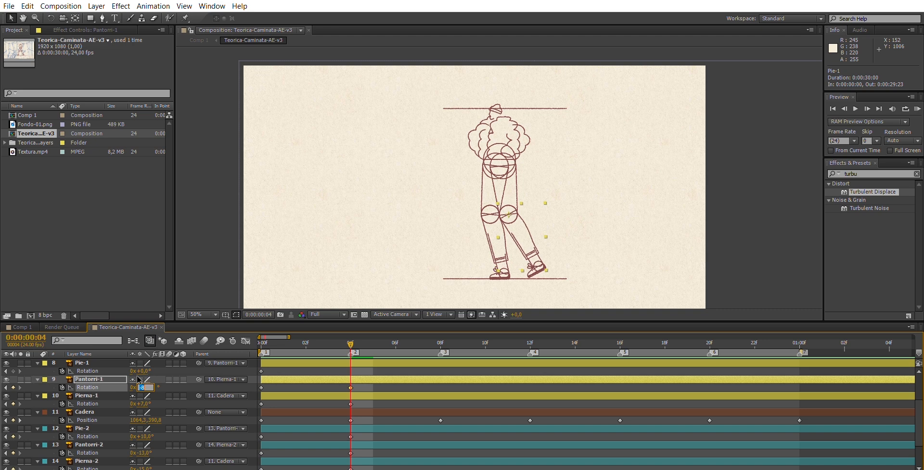
key(Down)
key(Down)
key(Down)
key(Down)
key(Down)
key(Down)
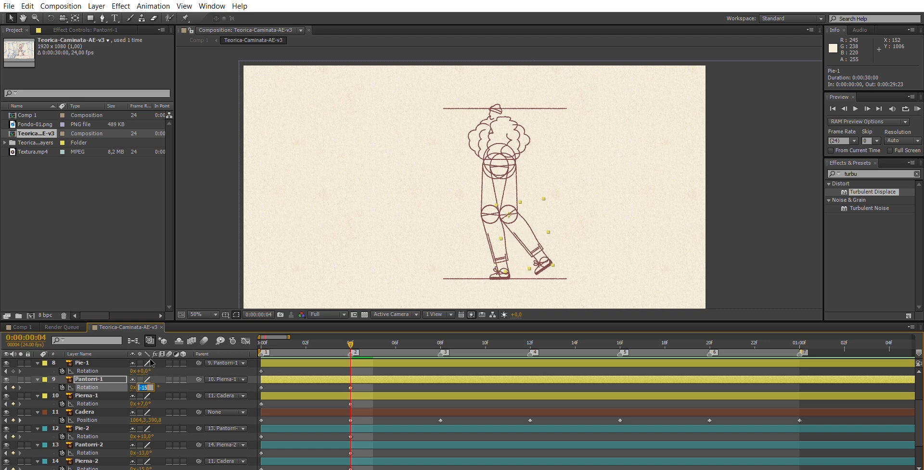
Lower Pantorri-1's Rotation at frame 4 to -18°.
key(Down)
key(Down)
key(Down)
Set Pie-1's Rotation to -28° at frame 4 so the raised foot points downward.
click(144, 371)
key(Down)
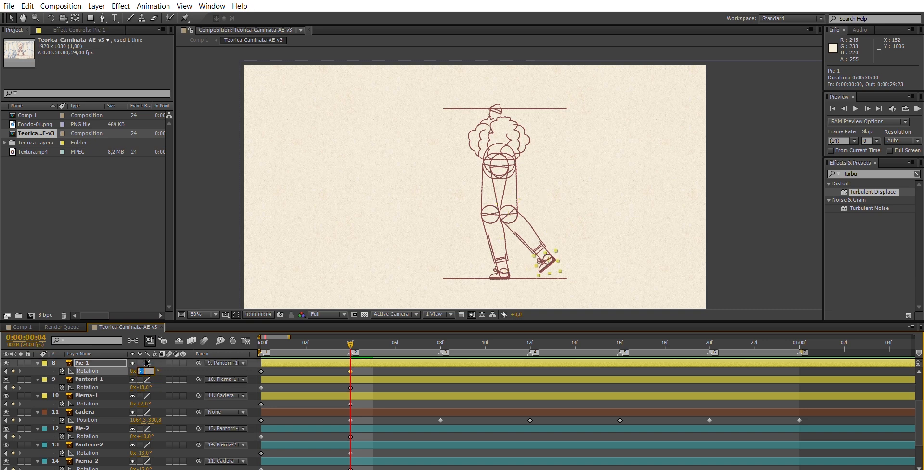
key(Down)
key(Down)
key(Down)
key(Down)
key(Down)
key(Down)
key(Down)
key(Down)
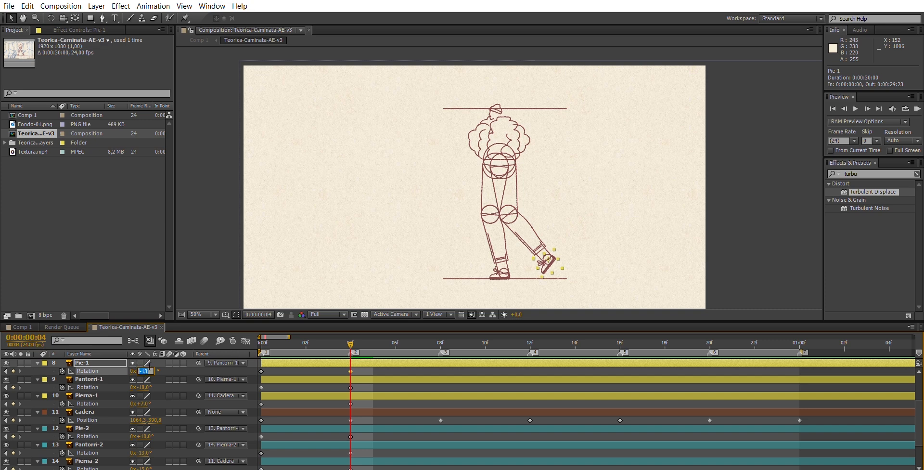
key(Down)
key(Down)
key(Down)
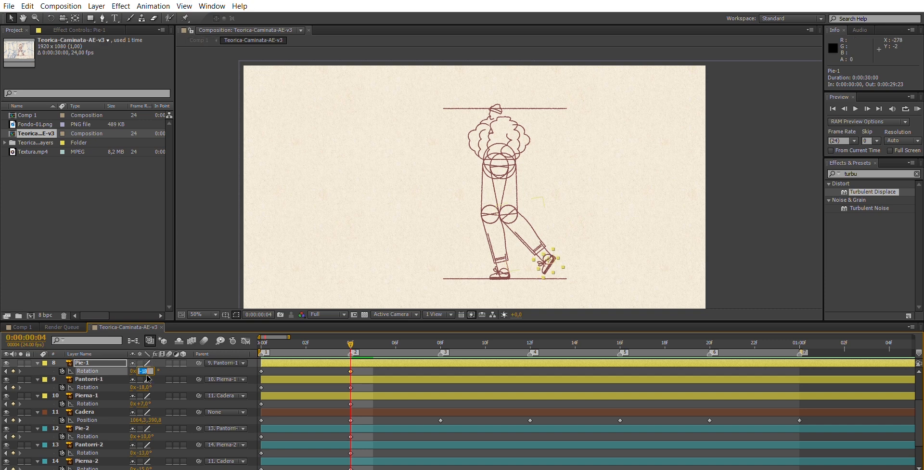
key(Down)
key(Down)
key(Down)
key(Down)
key(Down)
At frame 8, set Pierna-2's Rotation to -22° to swing the supporting thigh further back.
click(440, 337)
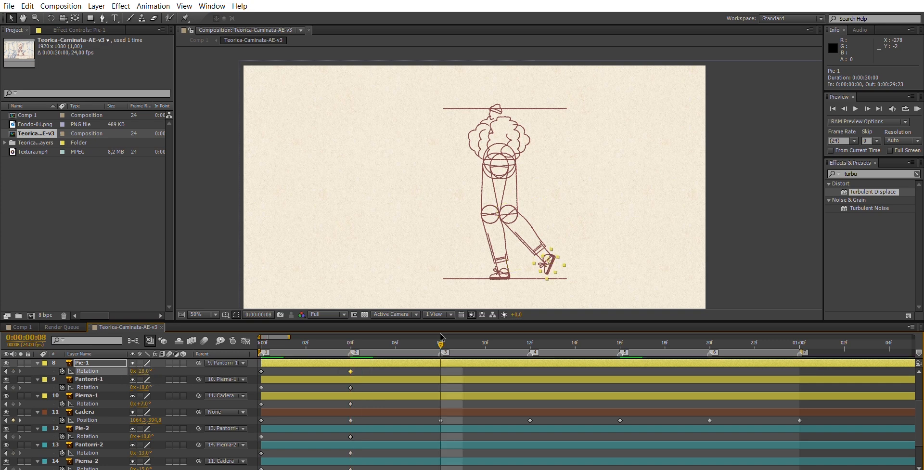
click(143, 468)
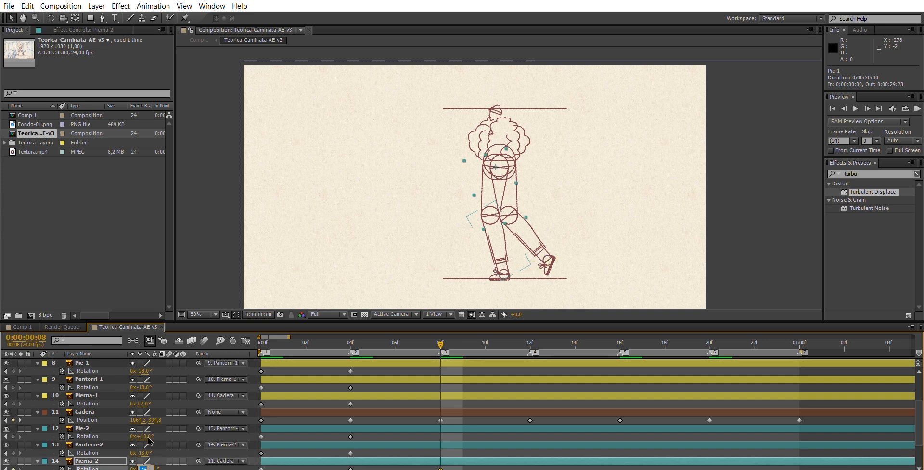
key(Down)
key(Down)
key(Down)
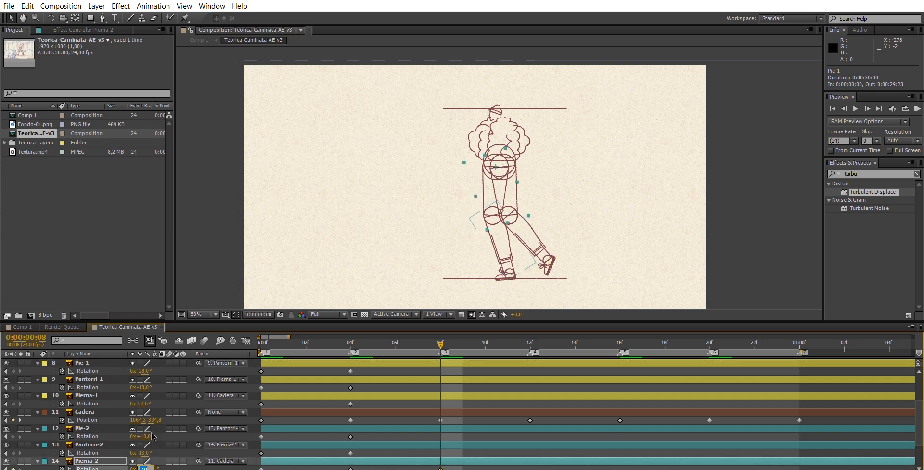
key(Down)
key(Down)
key(Down)
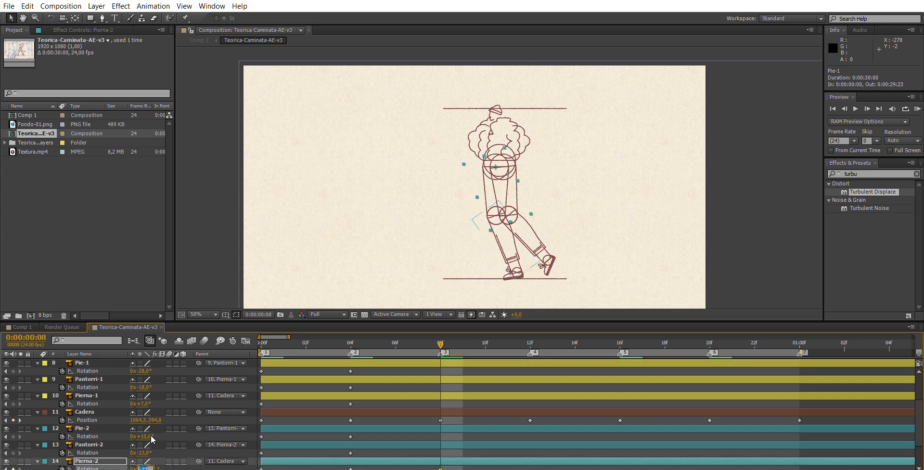
Set Pie-2's Rotation to 15° at frame 8 so the supporting foot rests flat on the ground line.
click(148, 437)
key(Up)
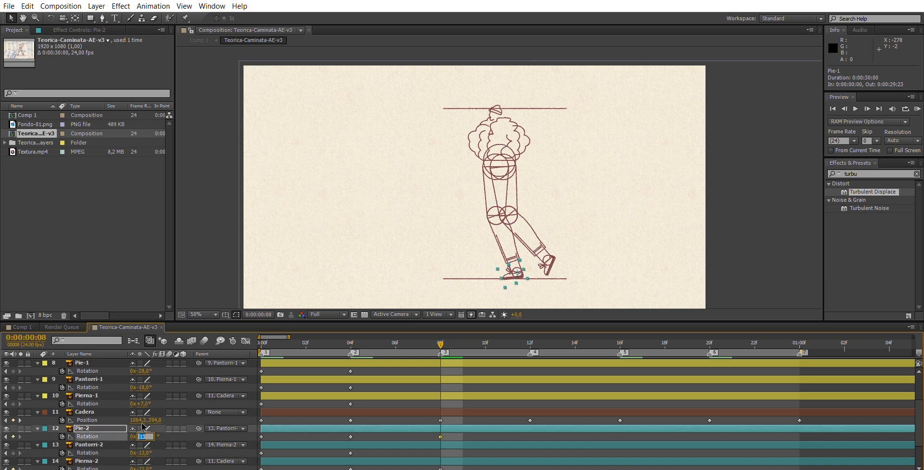
key(Up)
key(Up)
click(94, 411)
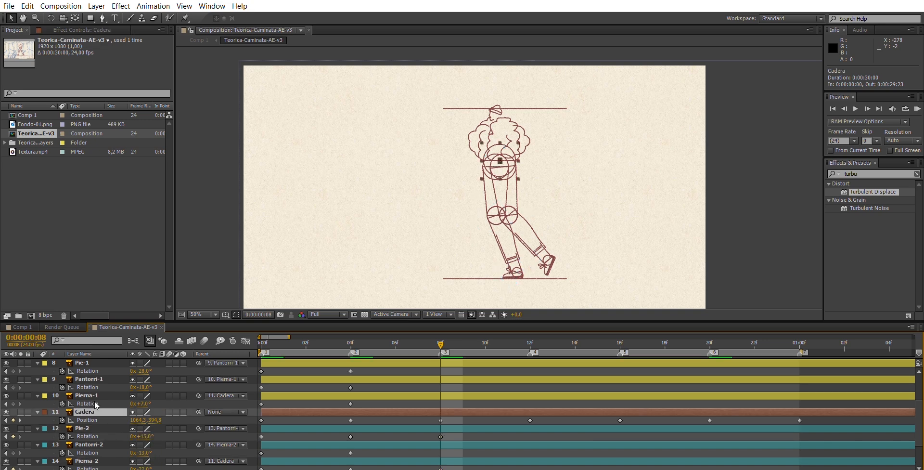
click(87, 445)
Set Pierna-1's Rotation to 44° at frame 8 to bring the passing thigh forward.
click(87, 395)
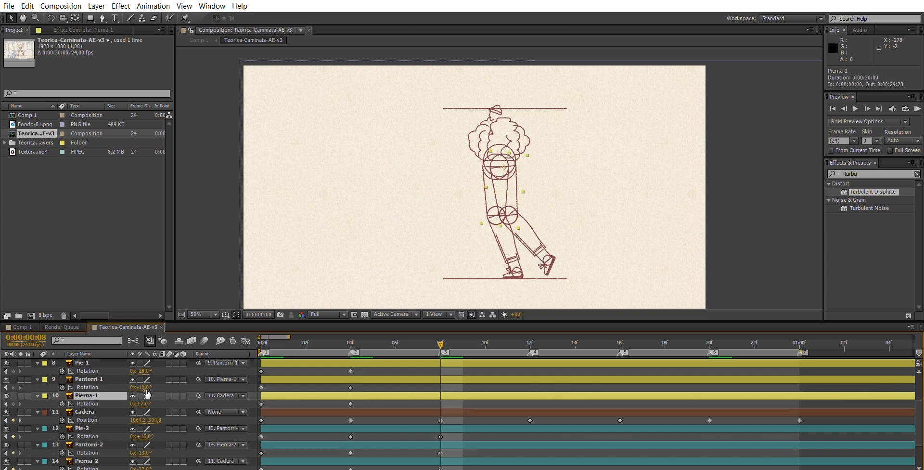
click(144, 403)
key(Up)
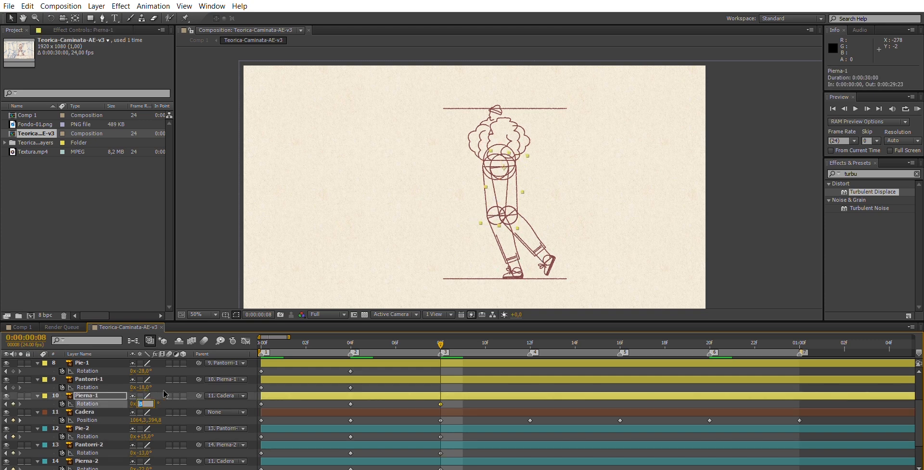
key(shift+Up)
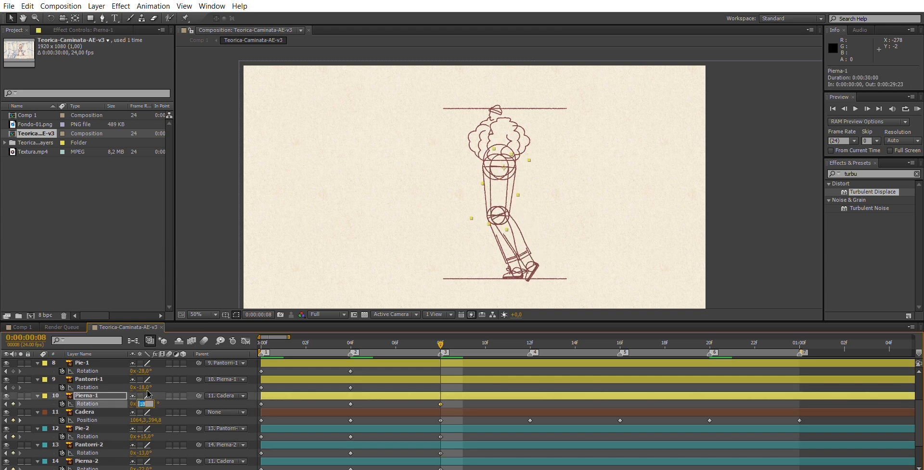
key(Up)
key(Up)
key(Up)
key(Up)
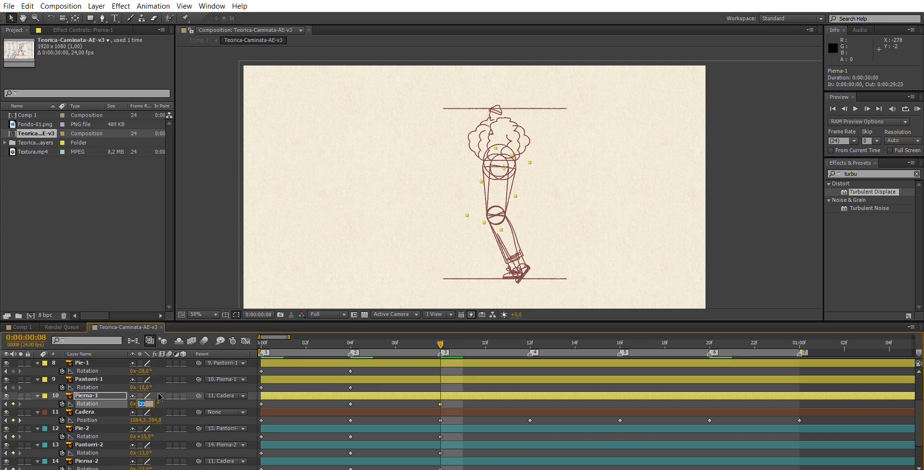
key(shift+Up)
key(shift+Up)
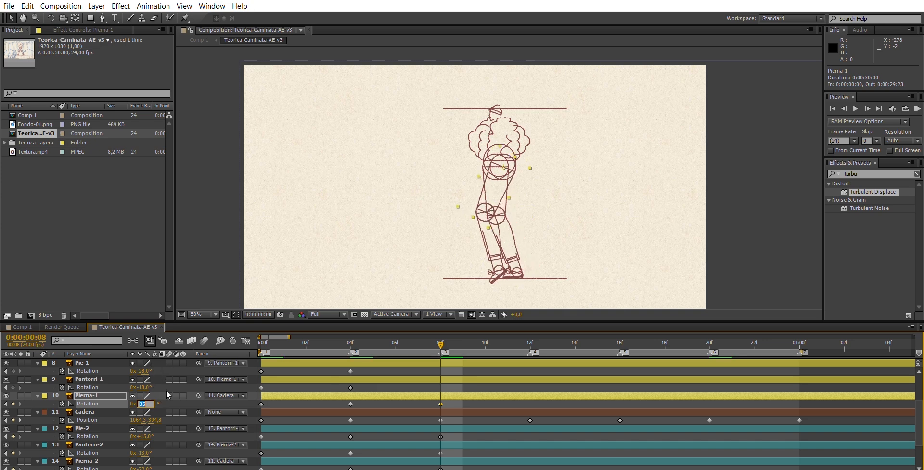
key(Up)
key(Up)
key(Up)
key(Up)
key(Down)
key(Down)
key(Down)
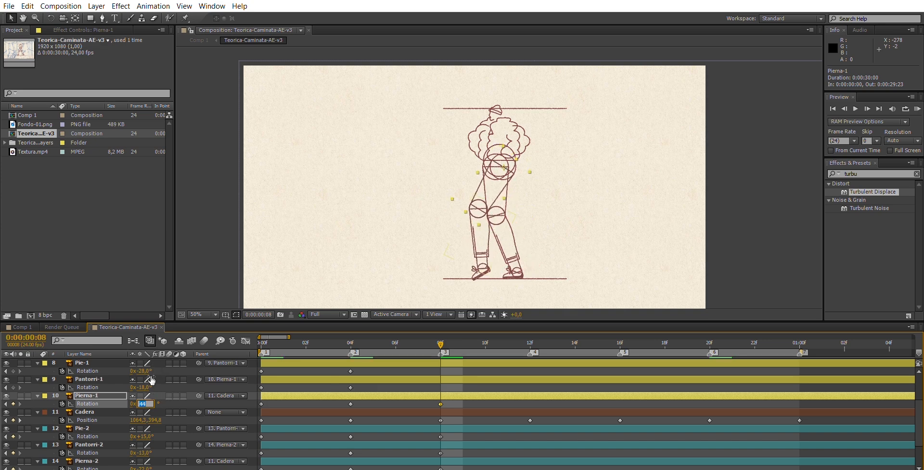
Set Pantorri-1's Rotation to -22° at frame 8.
click(145, 387)
key(Down)
key(Down)
key(Down)
key(Down)
key(Down)
key(Up)
Set Pie-1's Rotation to -5° at frame 8 to level the passing foot.
click(143, 371)
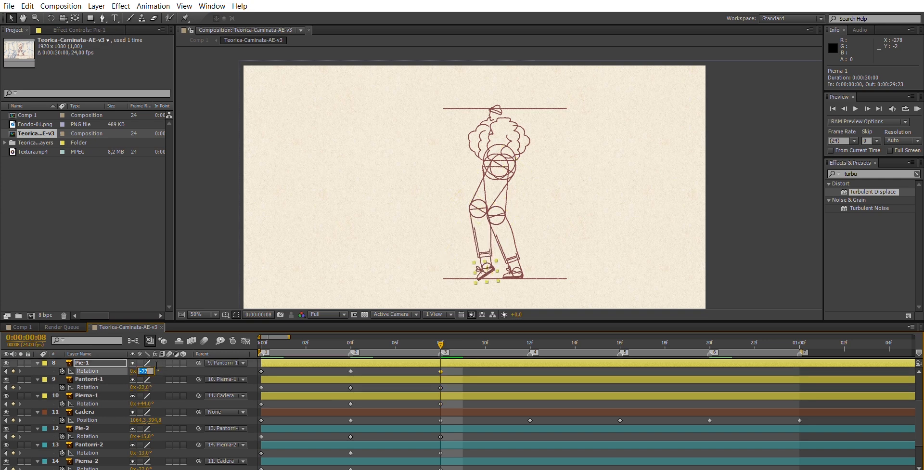
key(shift+Up)
key(Up)
key(Up)
key(Up)
key(Up)
key(Up)
key(Up)
key(Up)
key(Up)
key(Up)
key(Up)
key(Up)
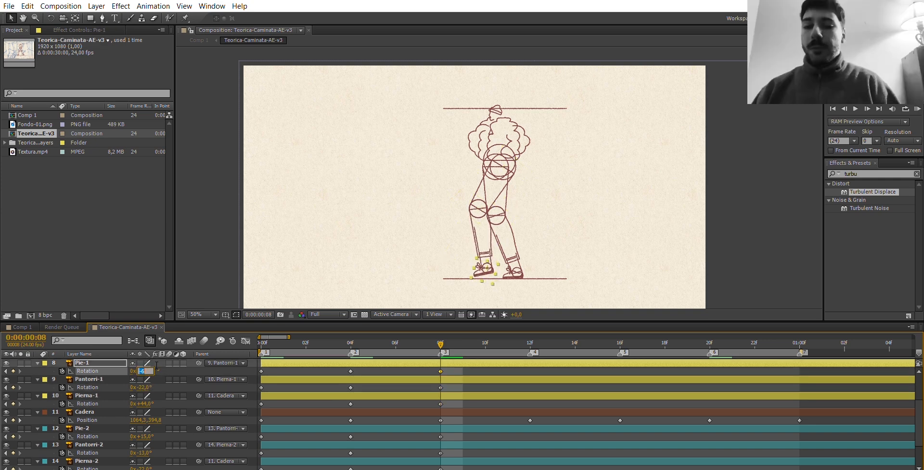
Compare frame 12 with the contact pose at frame 0, and set Pantorri-1's Rotation to 5° at frame 12.
click(530, 342)
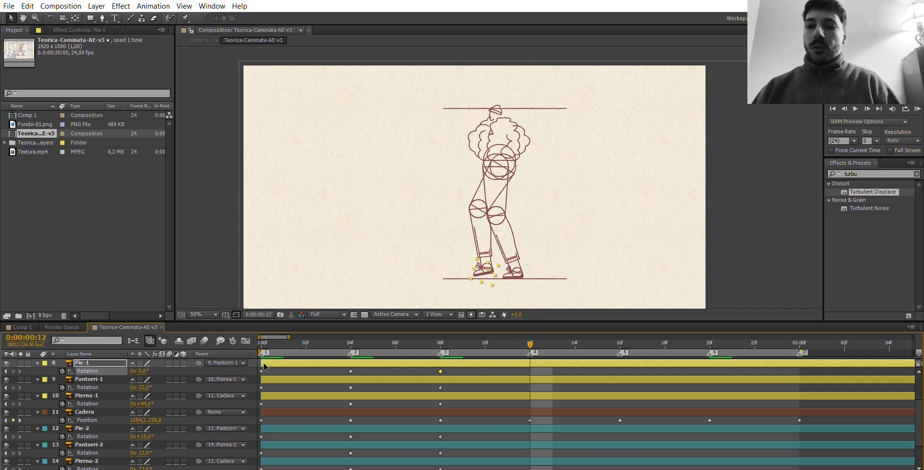
click(263, 337)
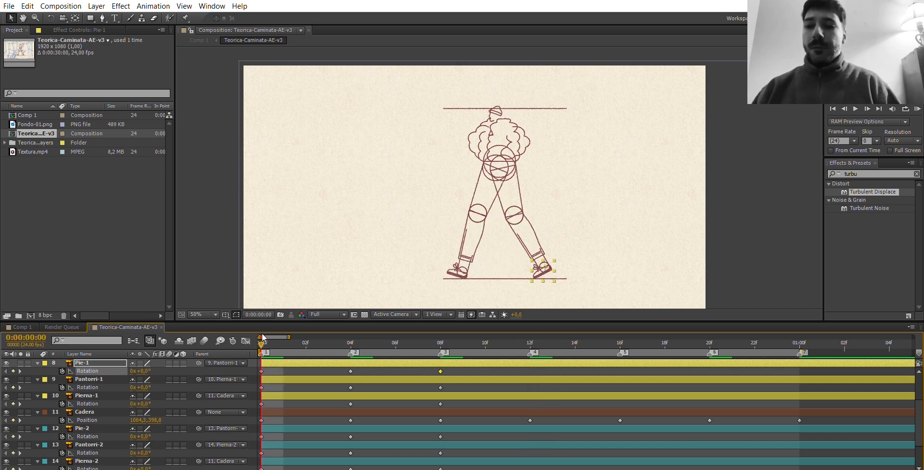
click(531, 338)
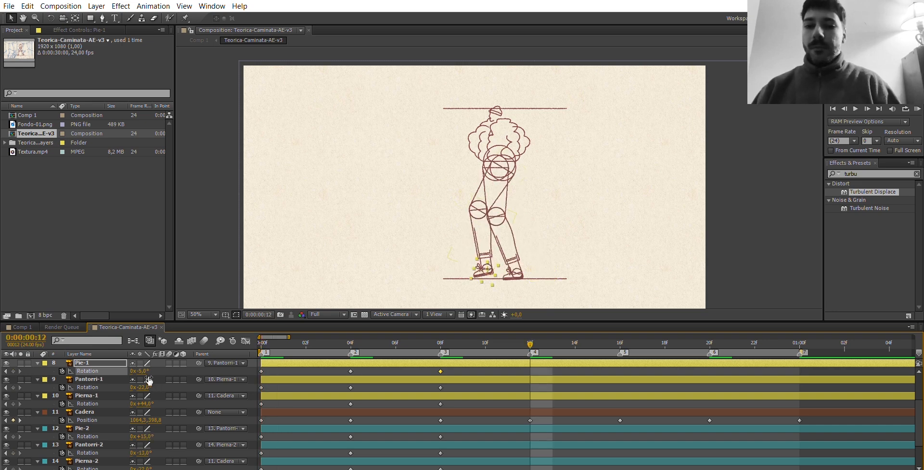
drag(149, 381, 151, 380)
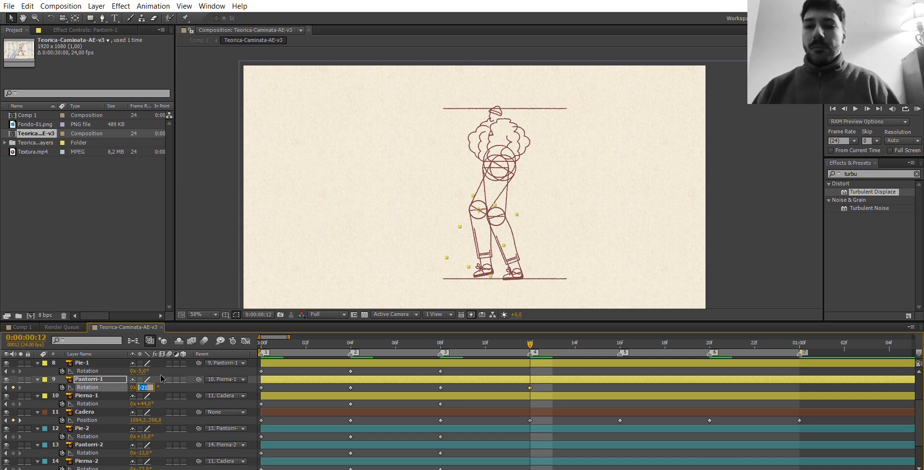
key(Up)
key(Up)
key(Up)
key(Up)
key(Up)
key(Up)
key(Up)
key(Up)
key(Up)
key(Up)
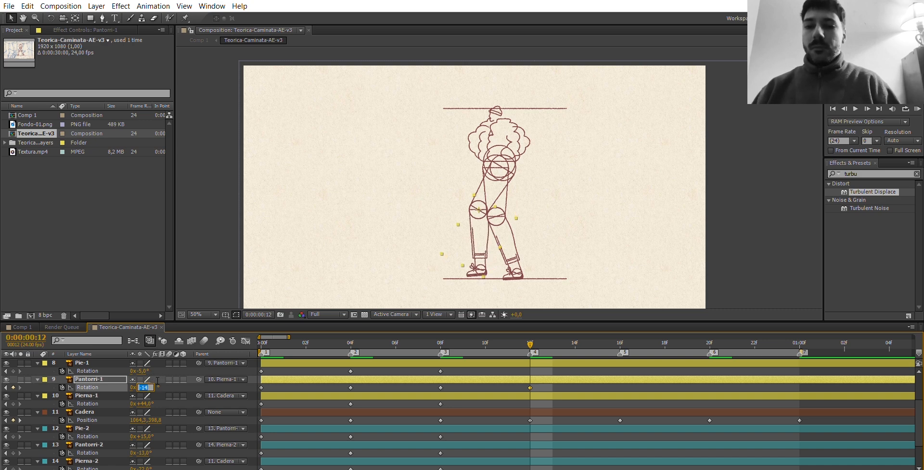
key(Up)
key(Up)
key(Up)
key(Up)
key(Up)
key(Up)
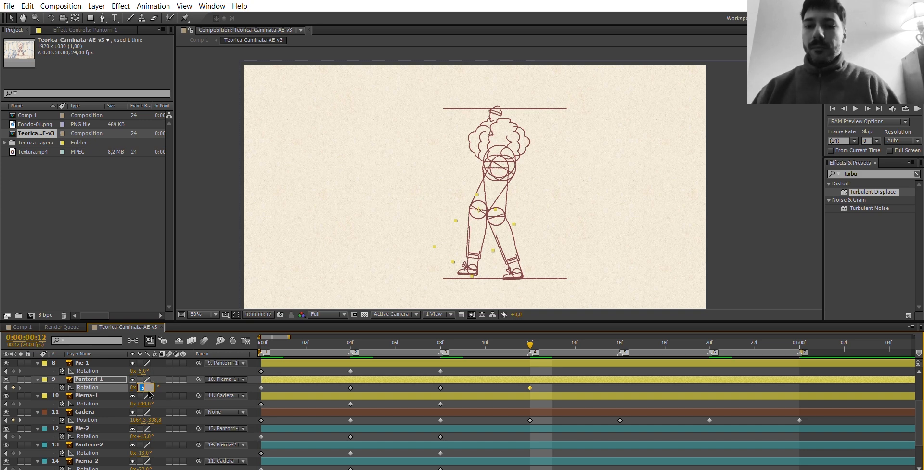
key(Up)
key(Up)
key(Up)
key(Up)
key(Up)
key(Up)
key(Up)
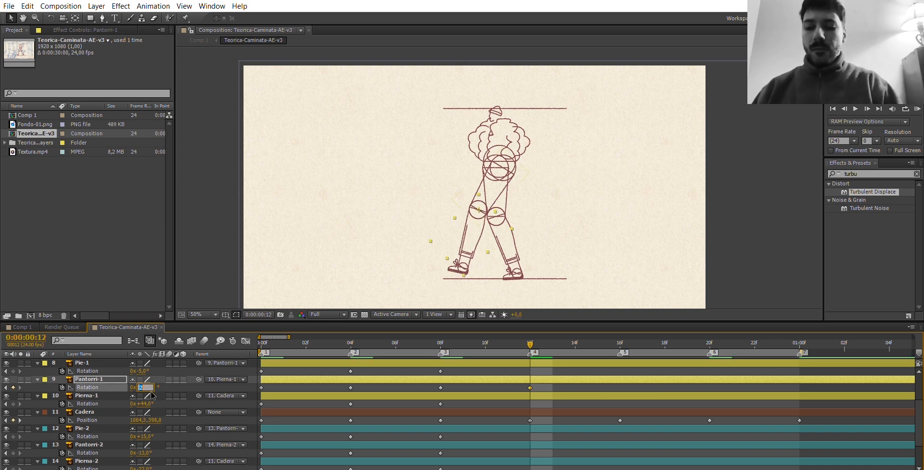
text(5)
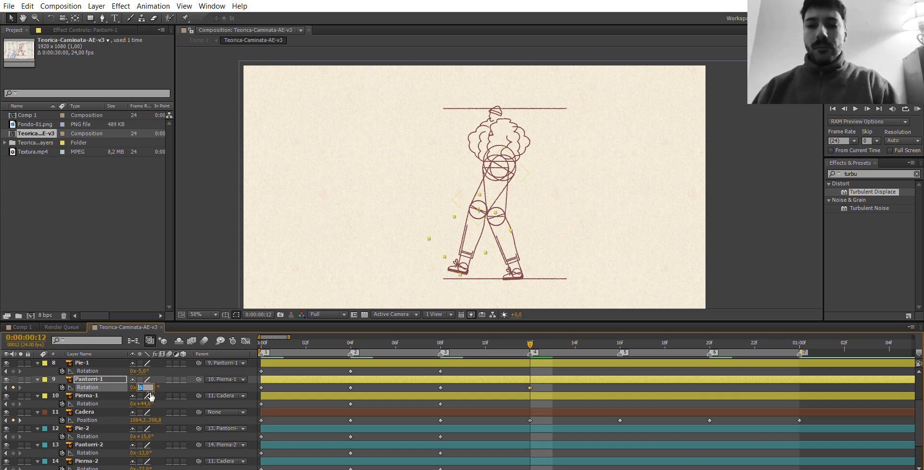
Set Pierna-1's Rotation to 42° and Pie-1's Rotation to 2° at frame 12.
key(Tab)
text(42)
key(Return)
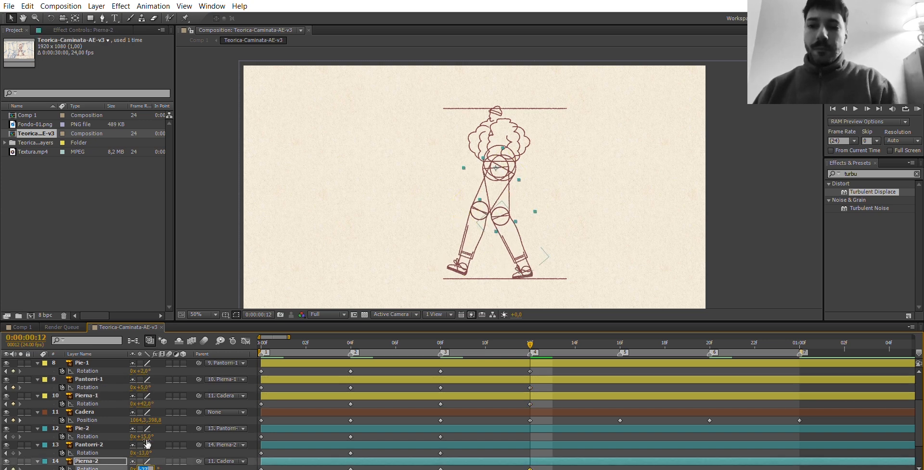
Set Pantorri-2's Rotation to -17° and Pierna-2's Rotation to -32° at frame 12 to extend the rear leg.
click(146, 451)
key(Return)
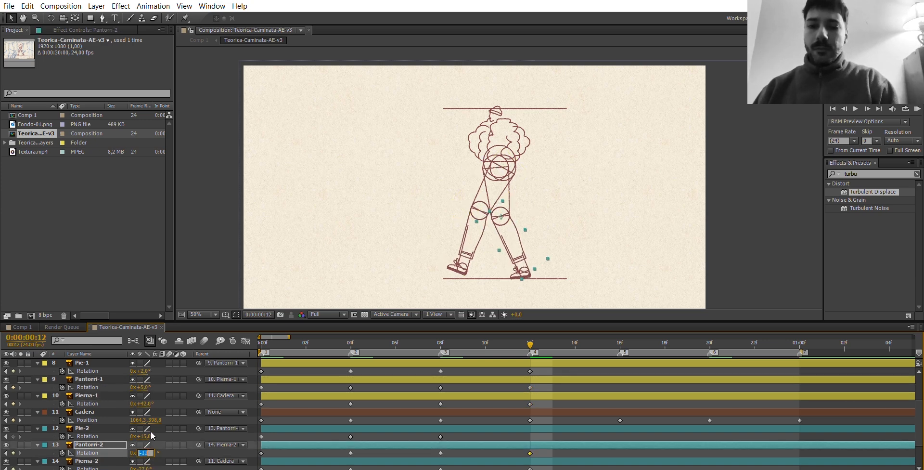
text(-18)
key(Tab)
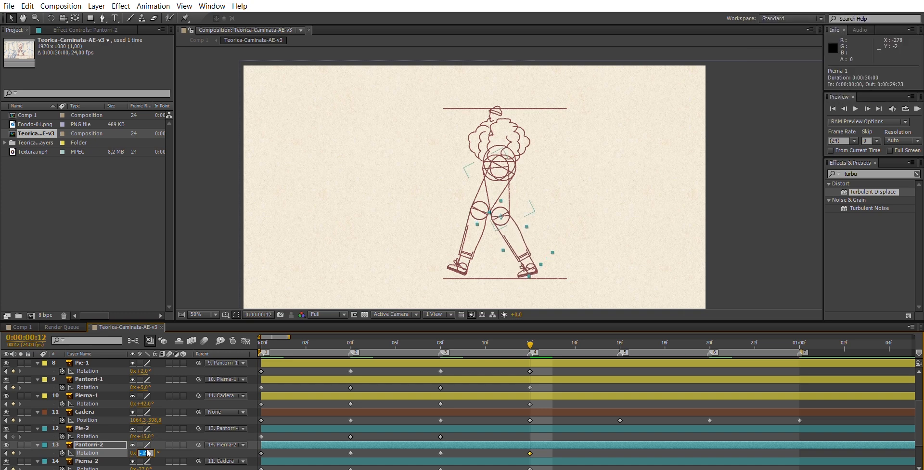
key(Down)
key(Down)
key(Down)
key(Down)
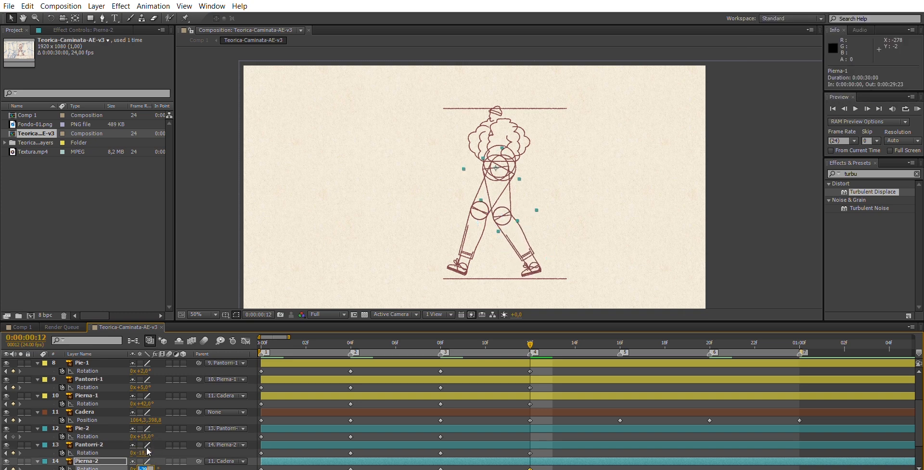
click(145, 451)
key(Up)
Set Pie-2's Rotation to -5° at frame 12 so the rear heel lifts off the ground.
click(147, 436)
key(Up)
key(Down)
key(Down)
key(Down)
key(Down)
key(Down)
key(Down)
key(Down)
key(Down)
key(Down)
key(Down)
key(Down)
key(Down)
key(Down)
key(Down)
key(Down)
key(Down)
key(Down)
key(Down)
key(Down)
key(Down)
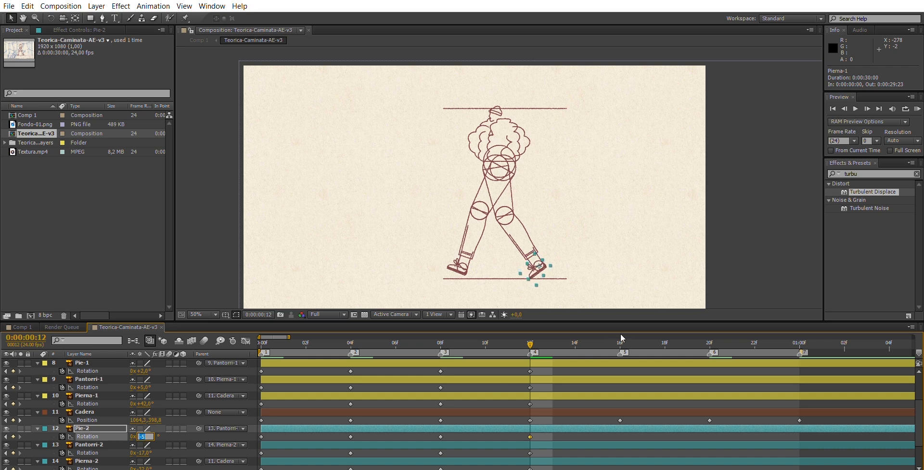
At frame 16, lower Pierna-1's Rotation to 30° and give Pantorri-1 a negative Rotation to bend the front knee.
click(620, 343)
click(142, 403)
key(Down)
key(Down)
click(144, 387)
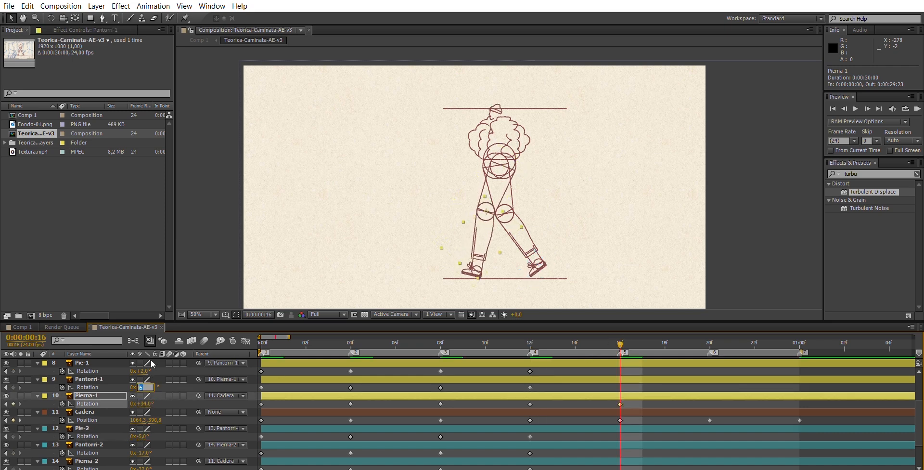
key(Down)
key(Down)
key(Down)
key(Down)
key(Down)
key(Down)
key(Down)
key(Down)
key(Down)
key(Down)
key(Down)
key(Down)
key(Down)
key(Down)
click(146, 403)
key(Down)
key(Down)
key(Down)
key(Down)
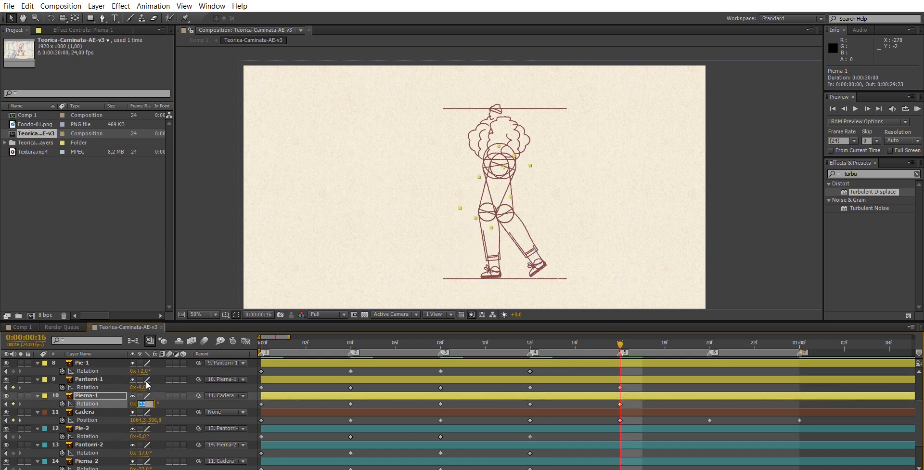
Set Pie-1's Rotation to 6° at frame 16 to flatten the front foot on the ground line.
click(146, 371)
key(Up)
key(Up)
key(Up)
key(Up)
Fine-tune the front leg at frame 16 with Pantorri-1's Rotation at -8° and Pierna-1's at 28°.
click(145, 387)
key(Down)
key(Down)
key(Up)
key(Up)
key(Up)
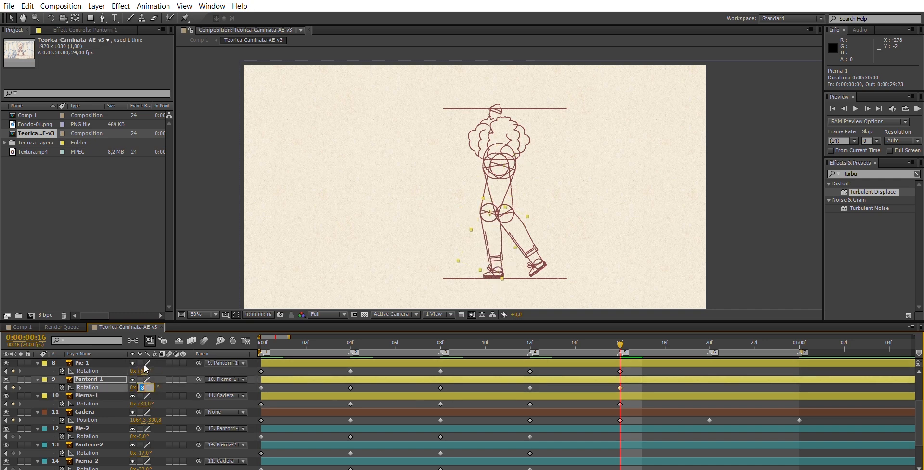
key(Tab)
key(Down)
key(Down)
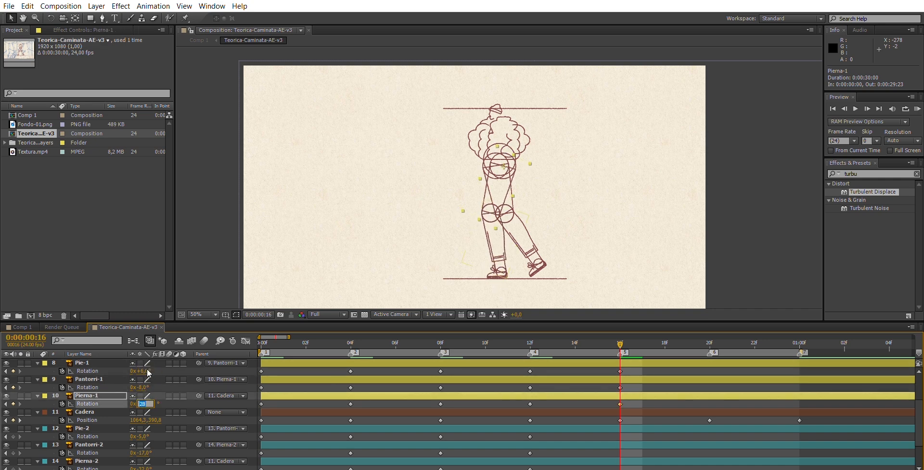
At frame 16, set Pierna-2's Rotation to -26° and bend the rear knee with Pantorri-2's Rotation at -39°.
click(147, 467)
key(Up)
key(Up)
key(Up)
key(Up)
key(Up)
key(Up)
click(150, 452)
key(Down)
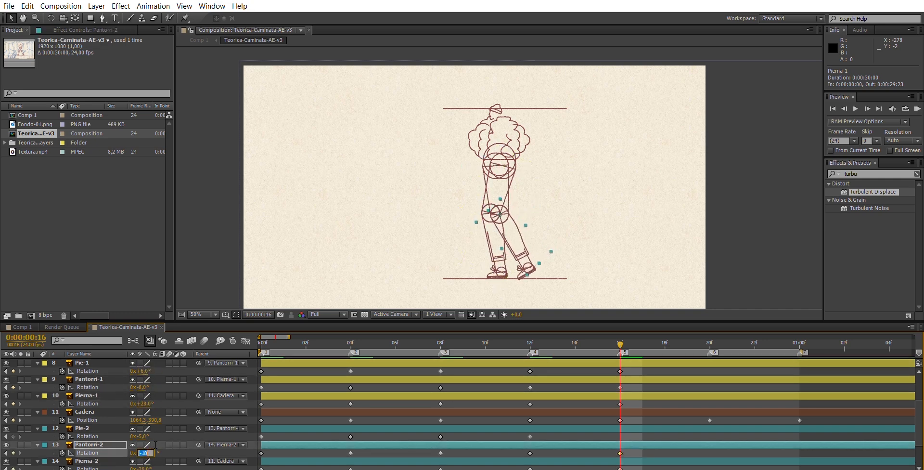
key(Down)
key(Down)
key(Down)
key(Down)
key(Down)
key(Down)
key(Down)
key(Down)
key(Down)
key(Down)
key(Down)
key(Down)
key(Down)
key(Down)
key(Down)
key(Down)
key(Down)
key(Down)
key(Down)
key(Down)
Set Pie-2's Rotation to -21° at frame 16 so the rear foot trails off the ground.
click(149, 436)
key(Down)
key(Down)
key(Down)
key(Down)
key(Down)
key(Down)
key(Down)
key(Down)
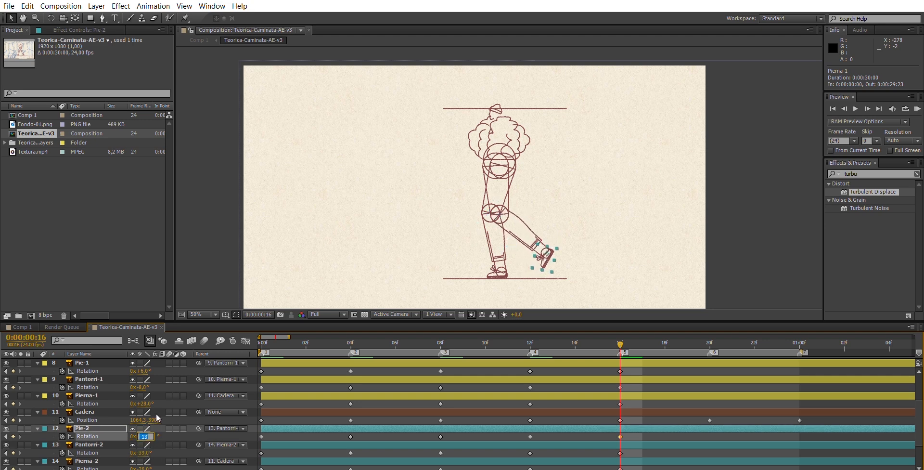
key(Down)
key(Down)
key(Down)
key(Down)
key(Down)
key(Down)
key(Down)
key(Down)
key(Return)
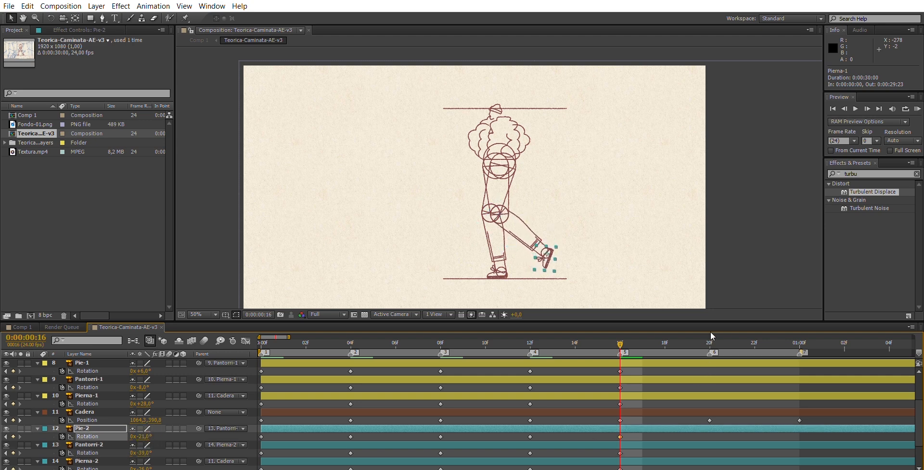
At frame 20, set Pierna-2's Rotation to -14° and Pierna-1's Rotation to 13°.
click(710, 342)
click(150, 467)
key(Up)
key(Up)
key(Up)
key(Up)
key(Up)
key(Up)
key(Up)
key(Up)
key(Up)
key(Up)
key(Up)
key(Up)
click(151, 404)
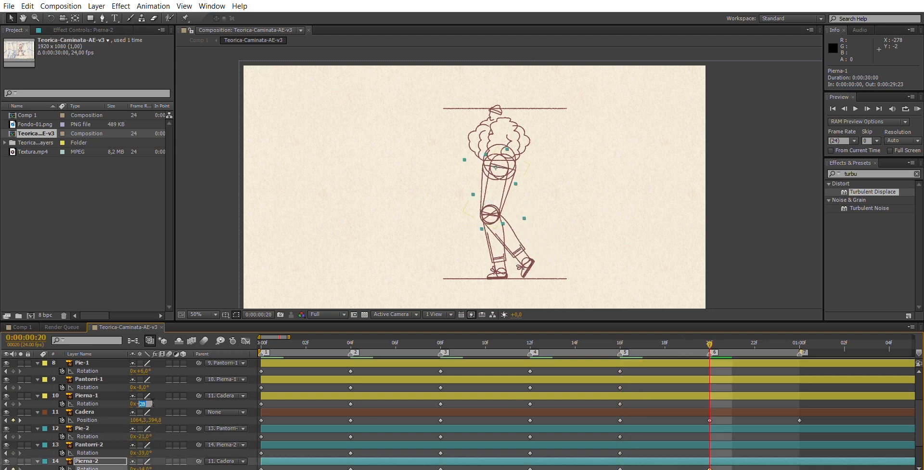
key(Down)
key(Down)
key(Down)
key(Down)
key(Down)
key(Down)
key(Down)
key(Down)
key(Down)
key(Down)
key(Down)
key(Down)
key(Down)
key(Down)
key(Down)
Bring the swinging leg forward at frame 20 with Pantorri-2's Rotation at -18° and Pie-2's at -10°.
click(147, 452)
key(Up)
key(Up)
key(Up)
key(Up)
key(Up)
key(Up)
key(Up)
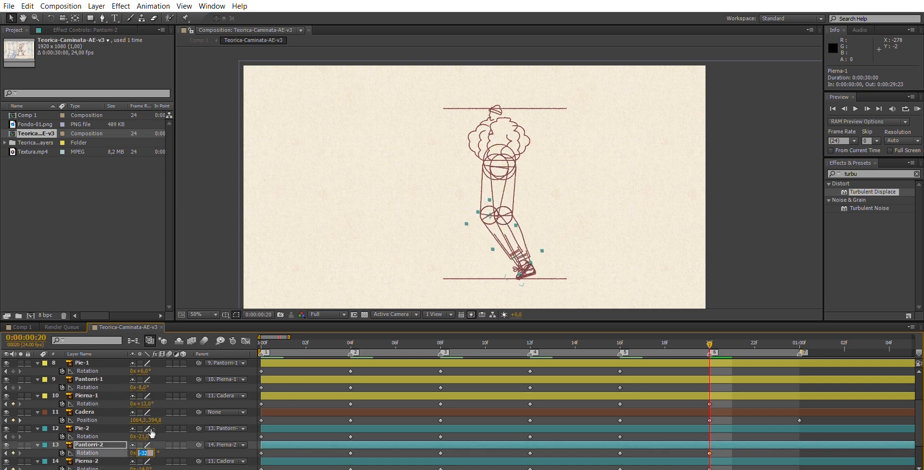
key(Up)
key(Up)
key(Up)
key(Up)
key(Up)
key(Up)
key(Up)
key(Up)
key(Up)
key(Up)
key(Up)
key(Up)
key(Up)
key(Up)
click(145, 436)
key(Up)
key(Up)
key(Up)
key(Up)
key(Up)
key(Up)
key(Up)
key(Up)
key(Up)
key(Up)
key(Up)
Rotate Pierna-2 further forward at frame 20 and set Pantorri-2's Rotation to -25°.
click(146, 467)
key(Up)
key(Up)
key(Up)
key(Up)
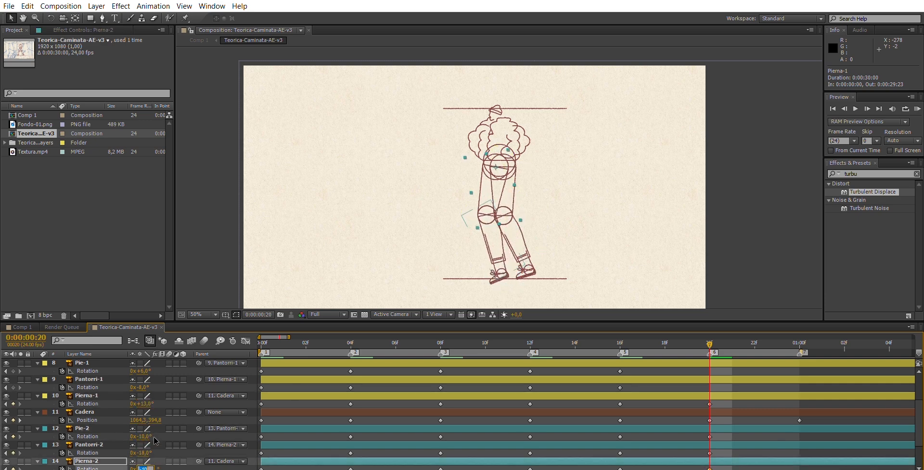
key(Up)
key(Up)
key(Up)
key(Up)
click(146, 452)
key(Down)
key(Down)
key(Down)
key(Down)
key(Down)
Set Pie-2's Rotation to -5° at frame 20 and increase Pierna-2's Rotation to raise the swinging thigh.
click(146, 436)
key(Up)
key(Up)
key(Up)
key(Up)
key(Up)
click(146, 468)
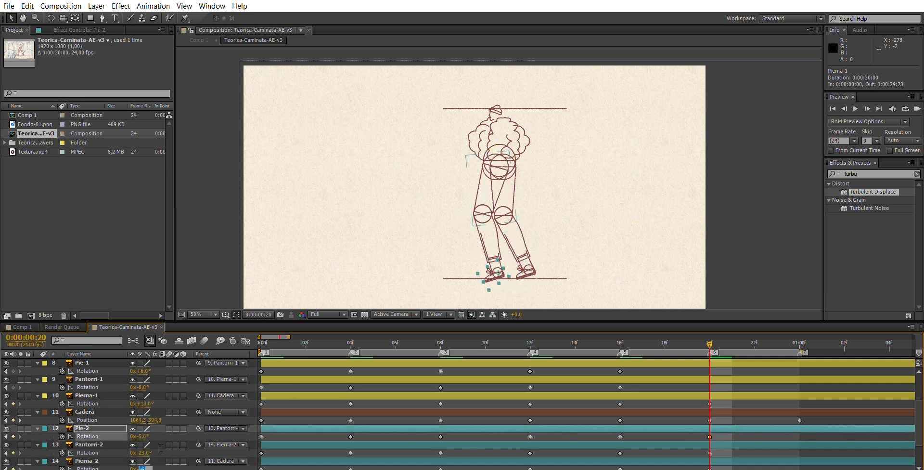
key(Up)
key(Up)
key(Up)
key(Up)
key(Up)
key(Up)
Refine the swinging leg at frame 20 with Pantorri-2's Rotation at -34° and Pie-2's at 3°.
click(147, 452)
key(Down)
key(Down)
key(Down)
key(Down)
key(Down)
key(Down)
key(Down)
key(Down)
key(Down)
key(Down)
key(Down)
click(146, 436)
key(Up)
key(Up)
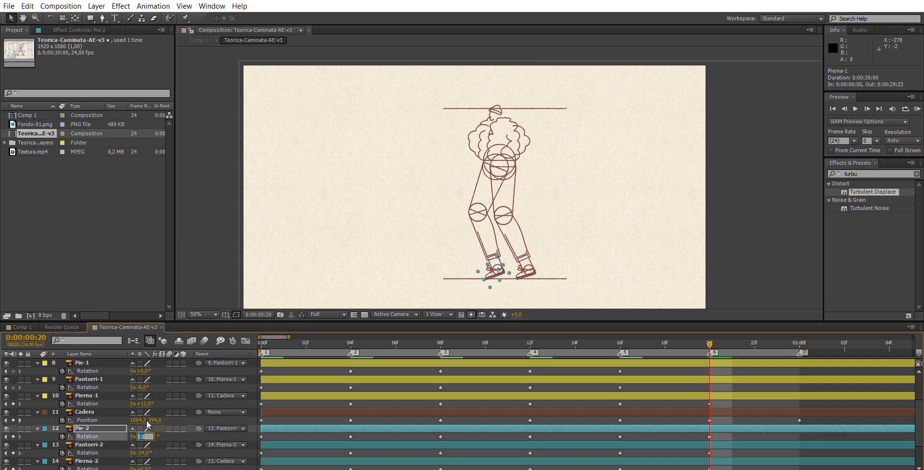
key(Up)
key(Up)
key(Up)
key(Up)
key(Up)
key(Up)
Set Pantorri-1's Rotation to -2° and Pie-1's Rotation to 13° at frame 20 to plant the supporting foot.
click(146, 387)
key(Up)
key(Up)
key(Up)
key(Up)
key(Up)
key(Up)
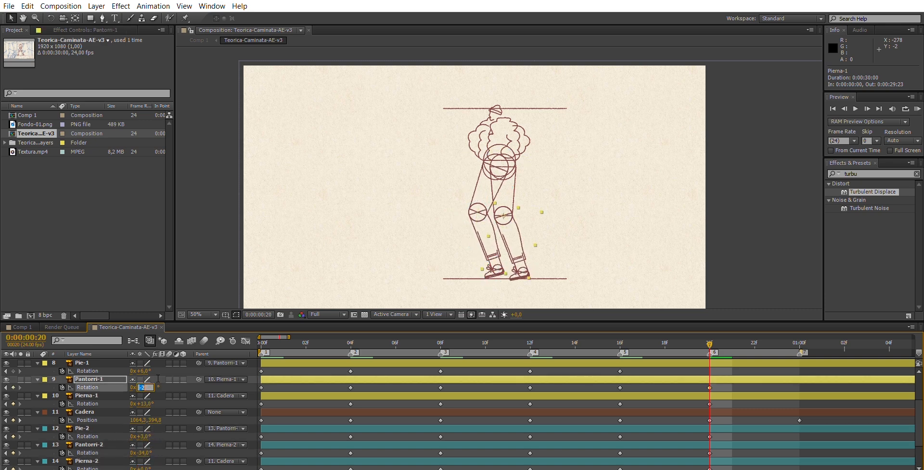
click(145, 370)
key(Up)
key(Up)
key(Up)
key(Up)
key(Up)
key(Up)
key(Up)
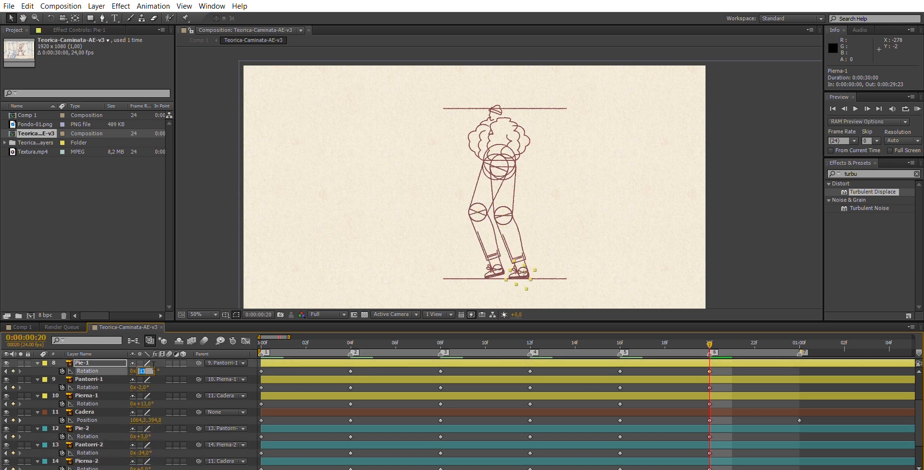
key(Return)
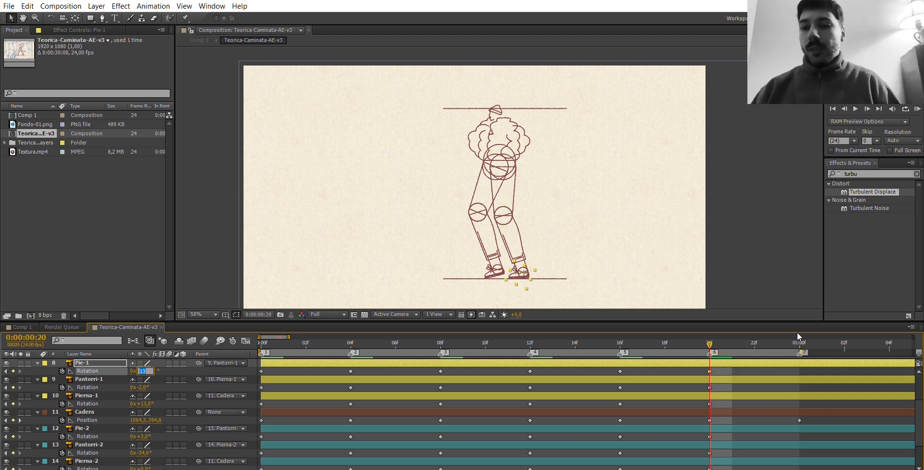
Copy the leg layers' first-frame Rotation keyframes to 0:00:01:00 to close the cycle, and preview the walk.
click(800, 339)
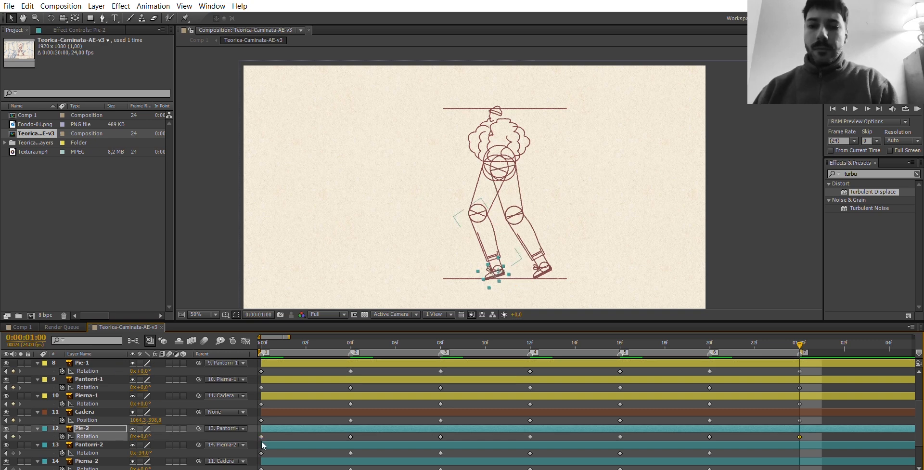
click(261, 453)
key(ctrl+v)
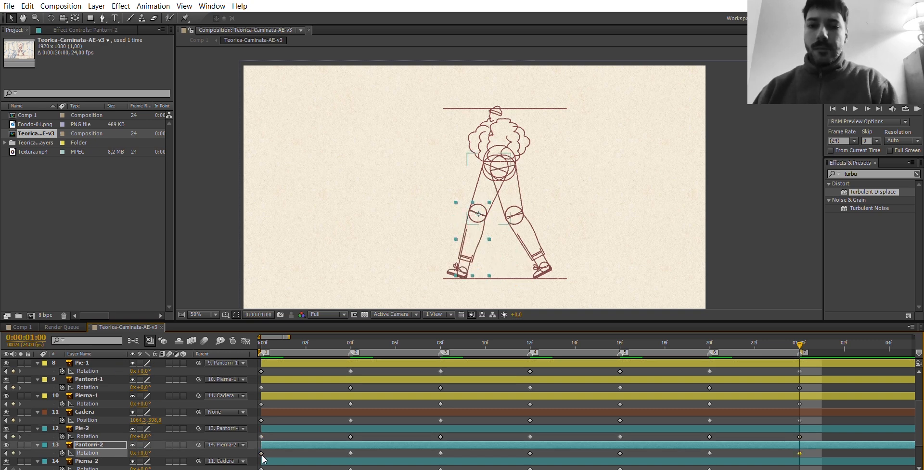
click(262, 468)
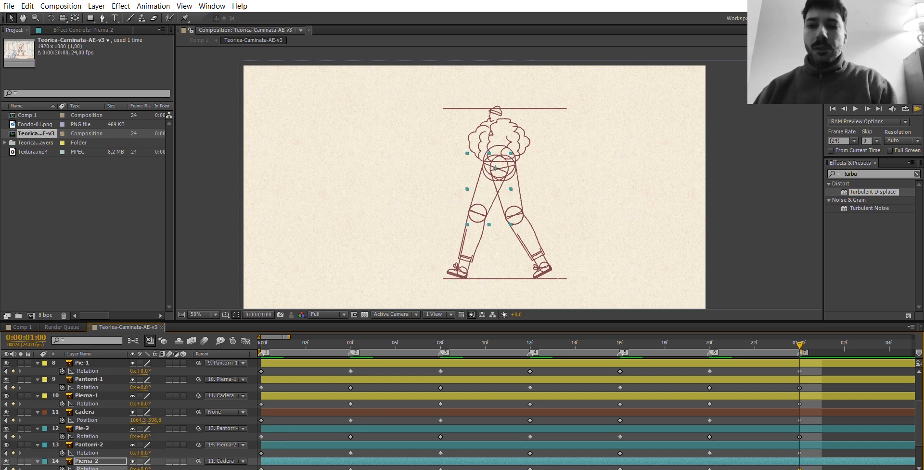
key(space)
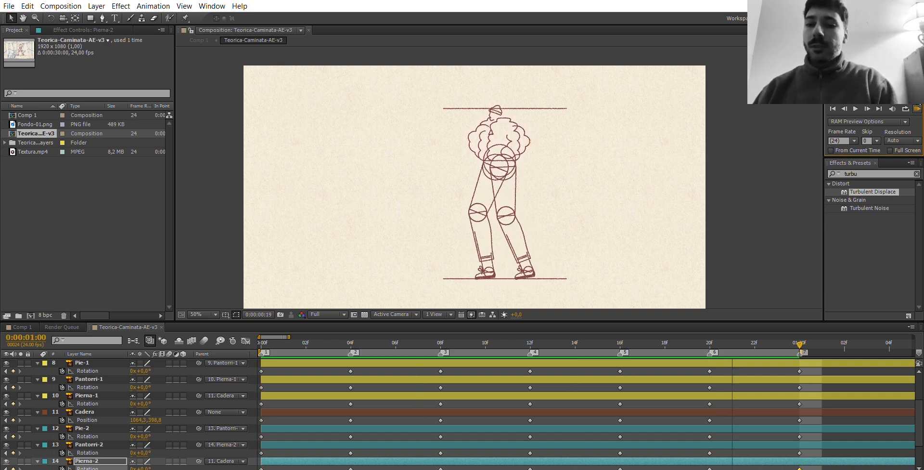
key(space)
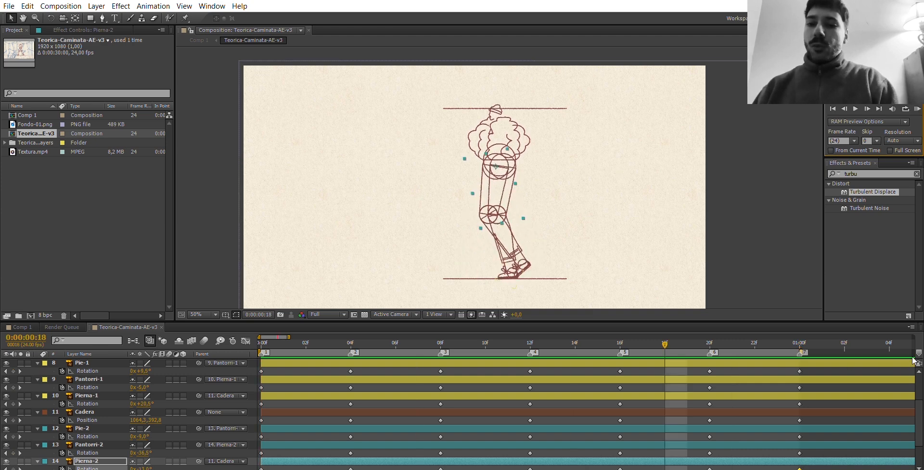
Convert all the leg and hip keyframes from linear to Auto Bezier interpolation and run a RAM preview.
drag(817, 368, 268, 455)
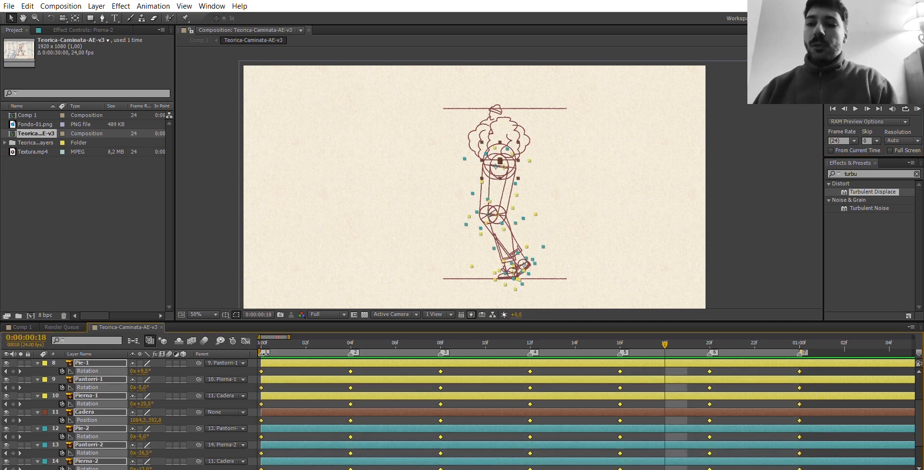
ctrl+click(261, 370)
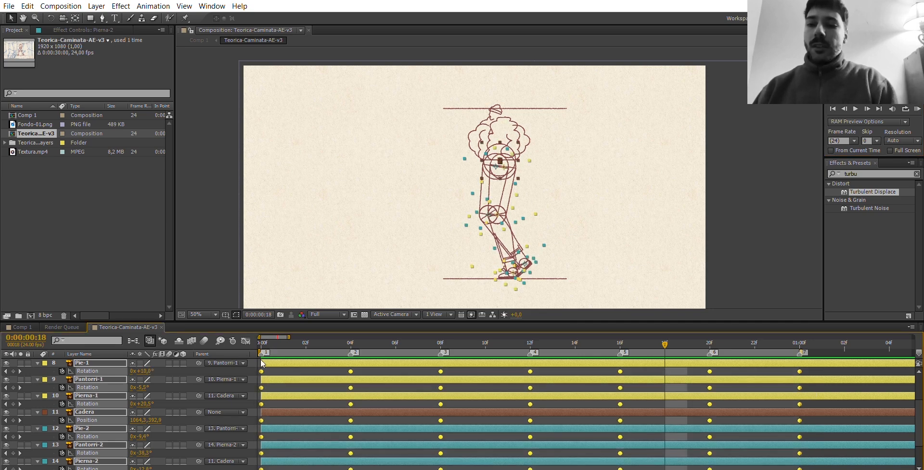
click(283, 368)
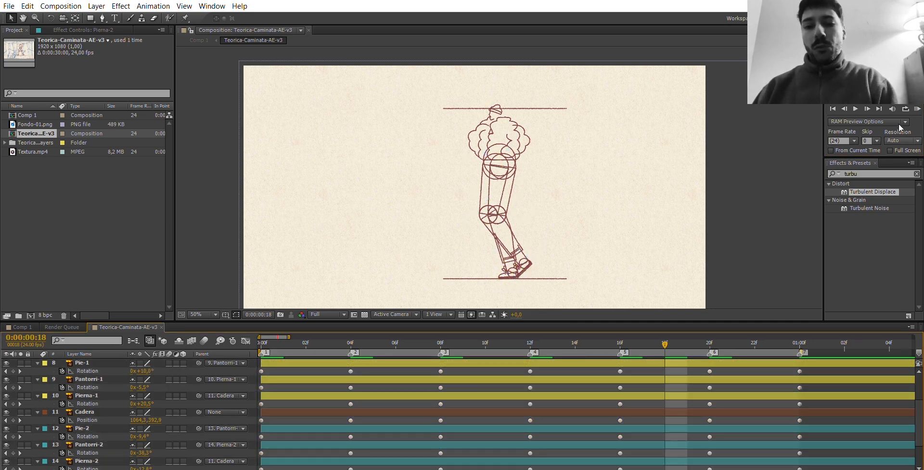
click(917, 108)
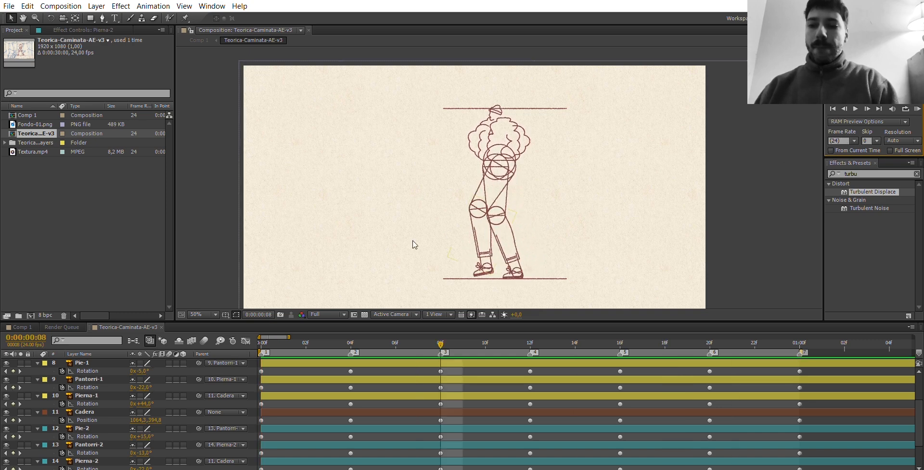
In Comp 1, set the walk layer's Turbulent Displace Amount to 15 and Size to 15.
click(20, 327)
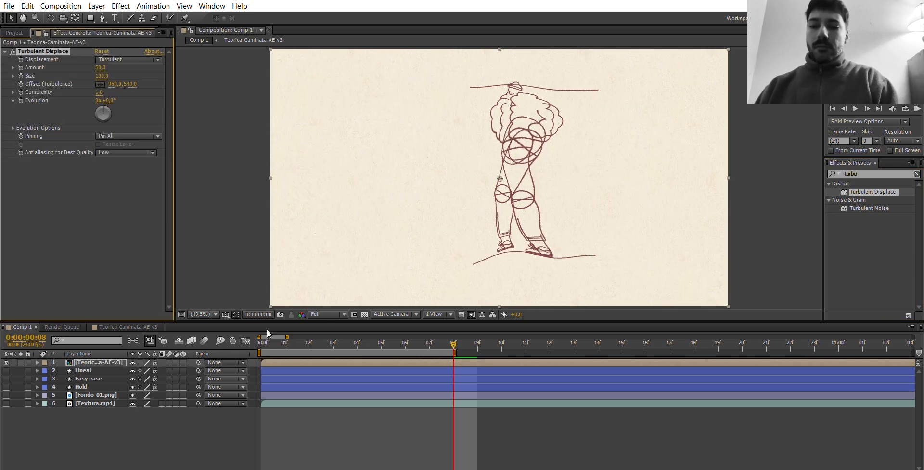
click(261, 341)
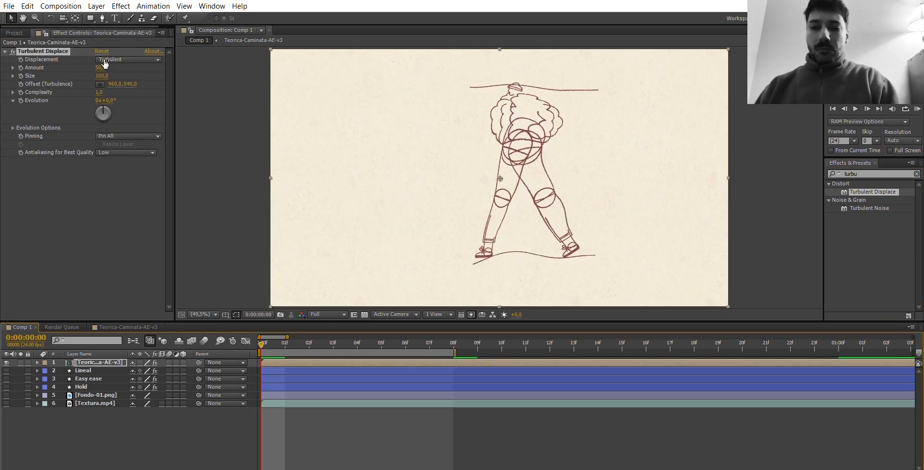
click(101, 67)
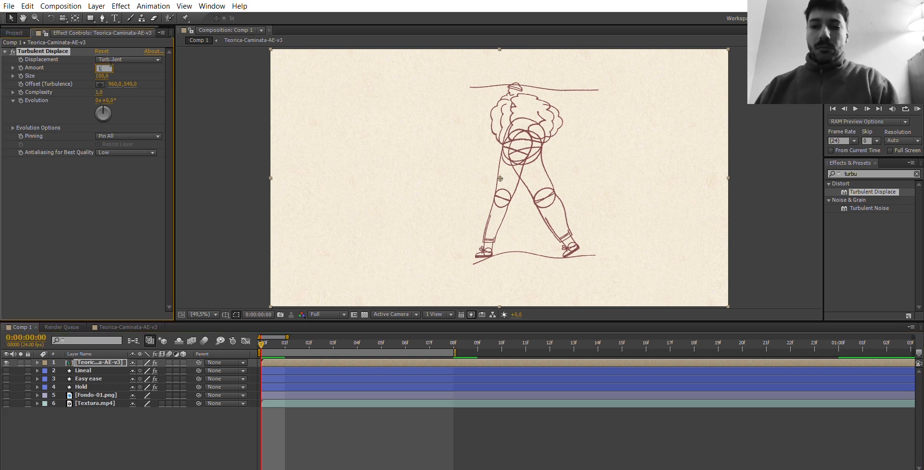
key(Tab)
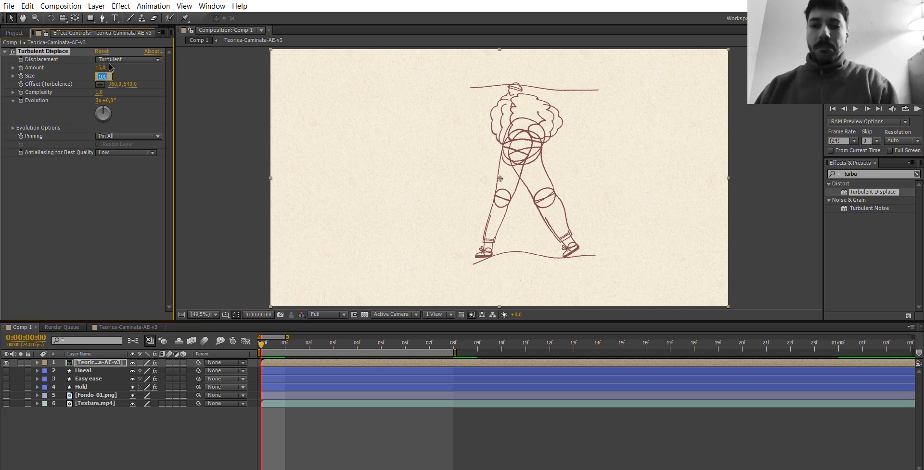
text(15)
key(Return)
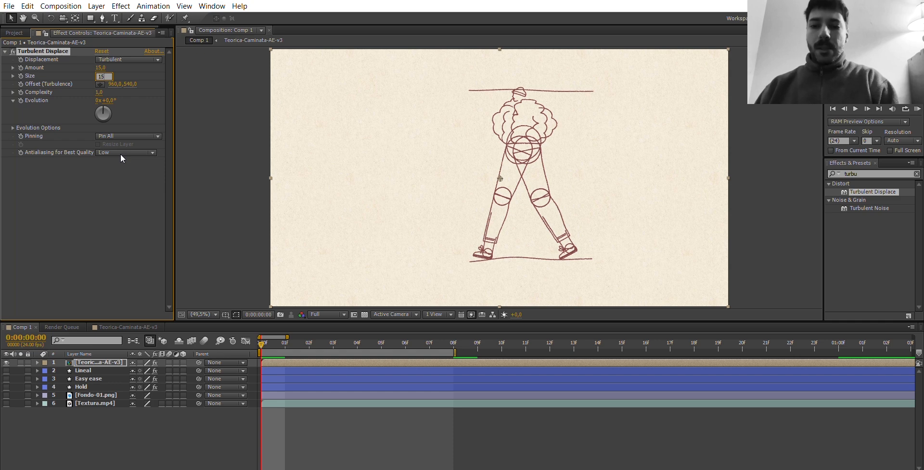
key(Return)
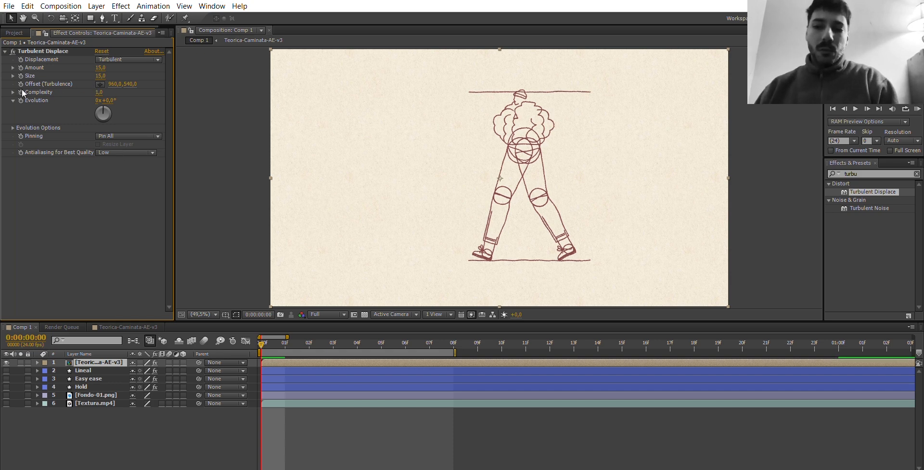
Add an expression to Turbulent Displace's Evolution that multiplies time, so the line wobble animates.
key(alt+shift+equal)
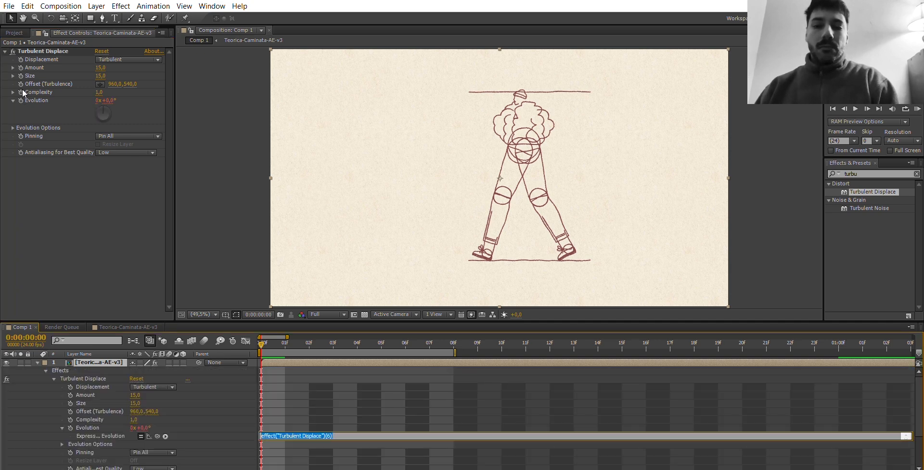
text(t)
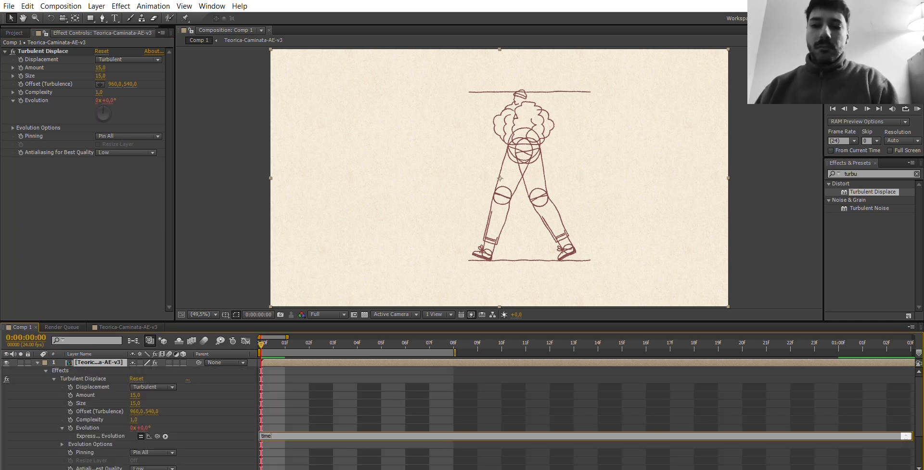
text(ime*)
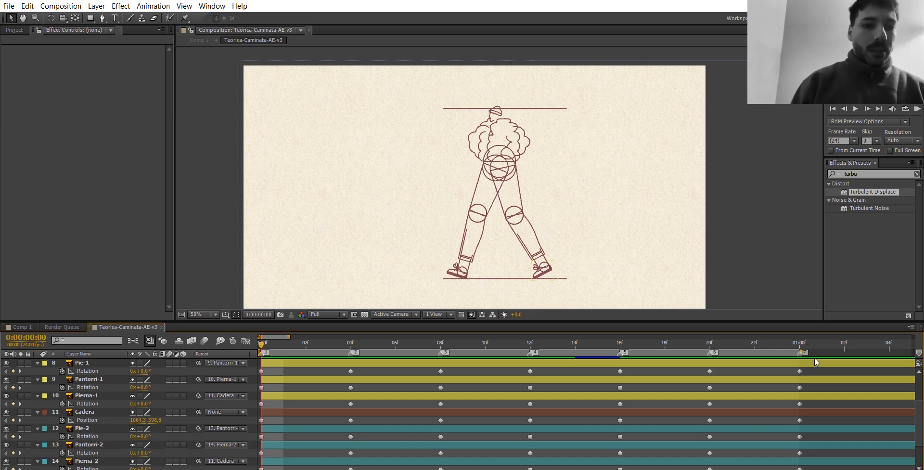
In Teorica-Caminata-AE-v3, give Pie-1's Rotation the expression loopOut(type = "cycle", numKeyframes = 0).
drag(813, 369, 275, 385)
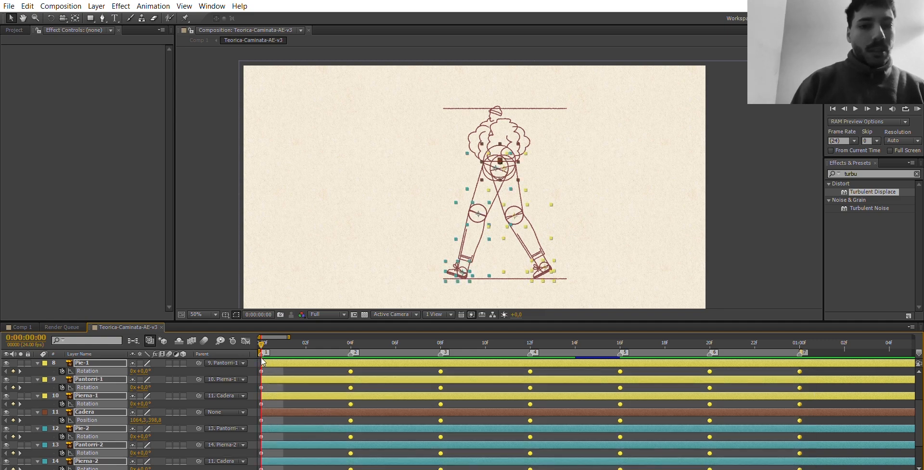
drag(818, 358, 260, 369)
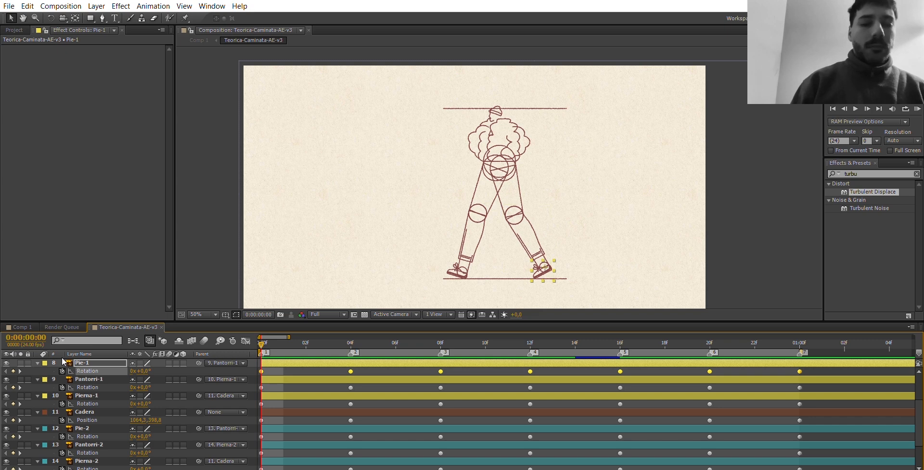
alt+click(62, 370)
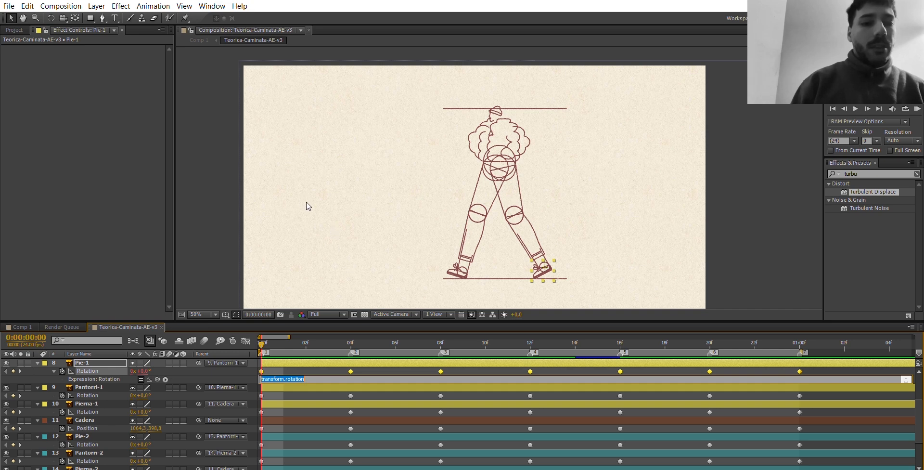
text(loopOut(type = "cycle", numKeyframes = 0))
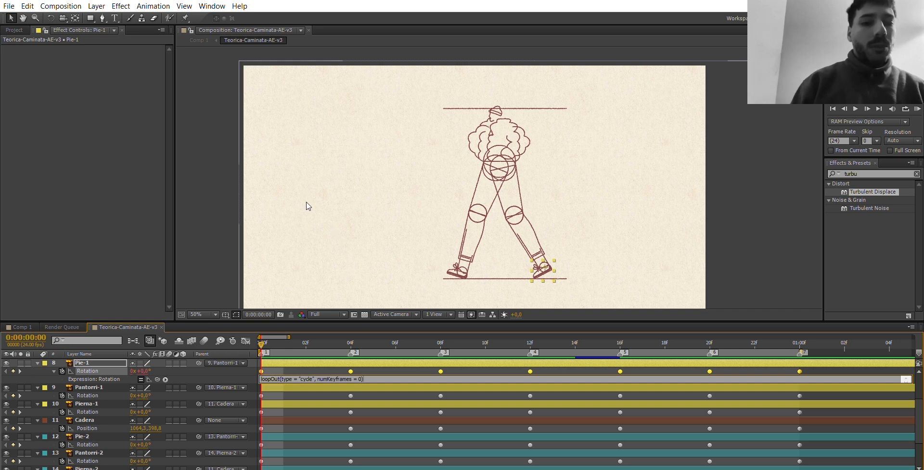
triple_click(313, 374)
key(ctrl+c)
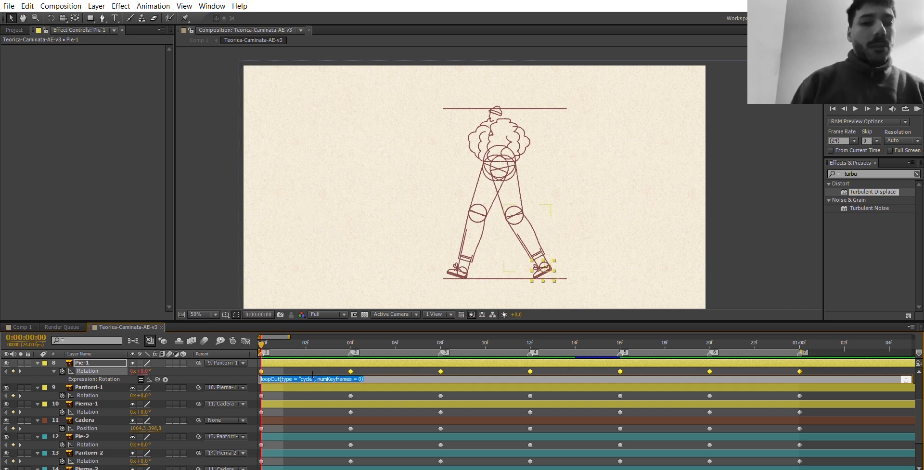
click(113, 368)
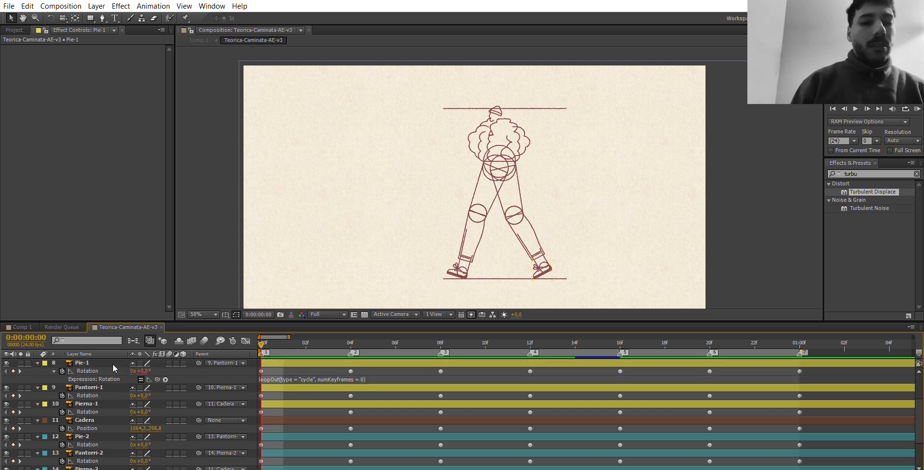
Give the Rotation of Pantorri-1 and Pierna-1 the expression loopOut(type = "cycle", numKeyframes = 0).
click(64, 386)
key(ctrl+v)
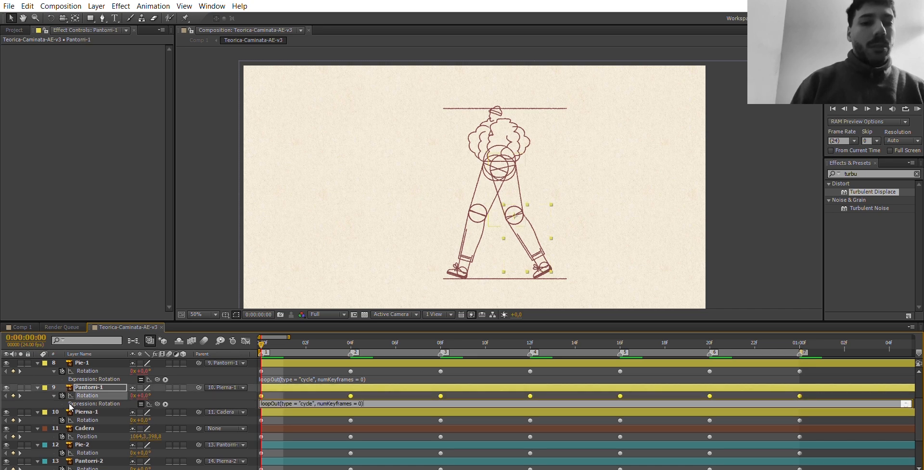
click(76, 412)
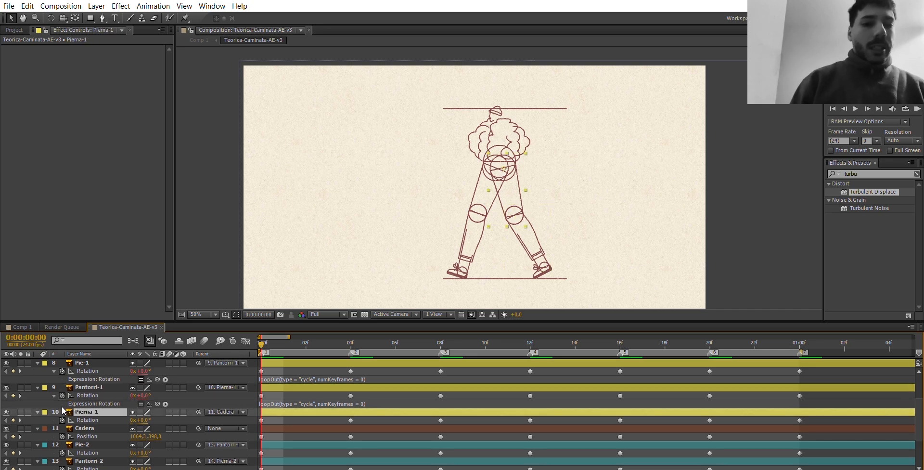
alt+click(62, 420)
key(ctrl+v)
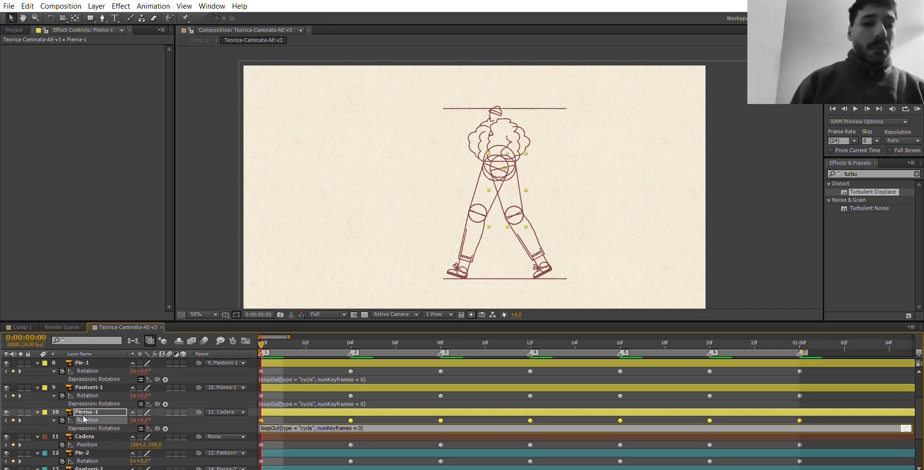
Apply the same loopOut cycle expression to Cadera's Position and the Pie-2, Pantorri-2 and Pierna-2 Rotations, and run a RAM preview.
click(65, 436)
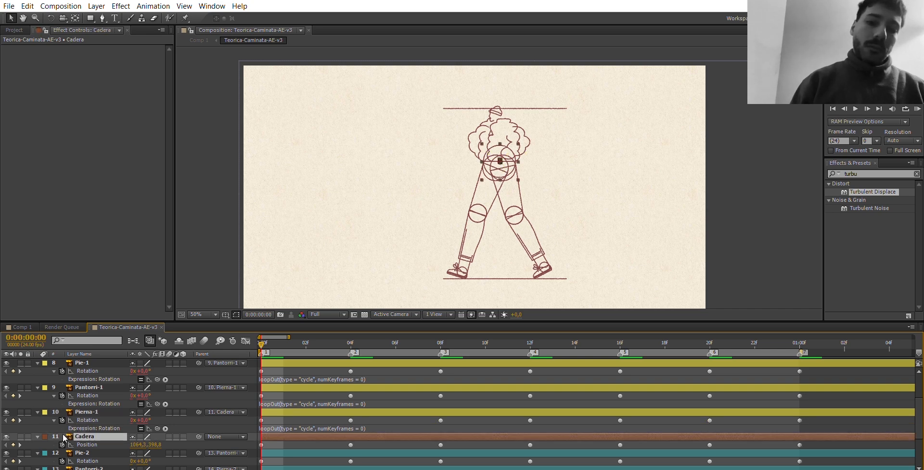
alt+click(63, 444)
key(ctrl+v)
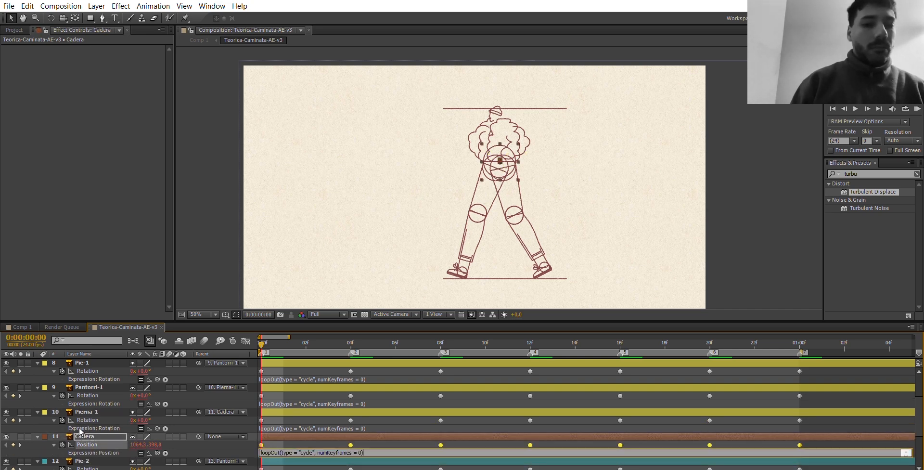
click(85, 430)
scroll(87, 427, down, 1)
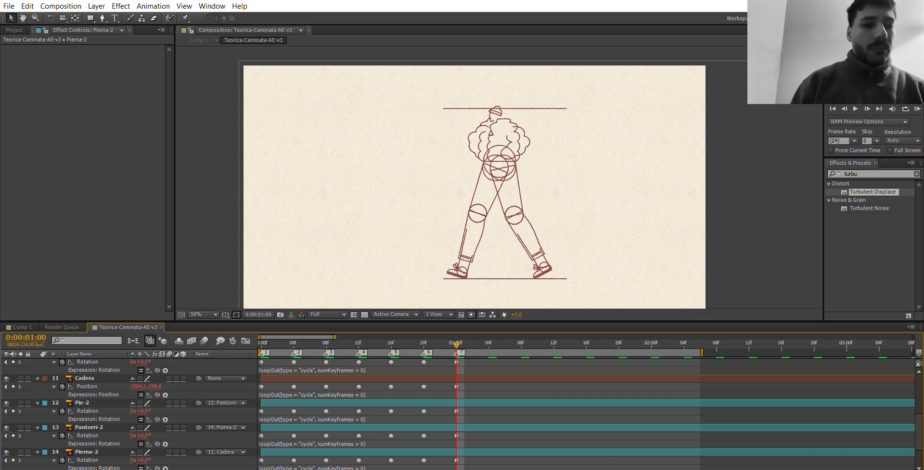
click(917, 109)
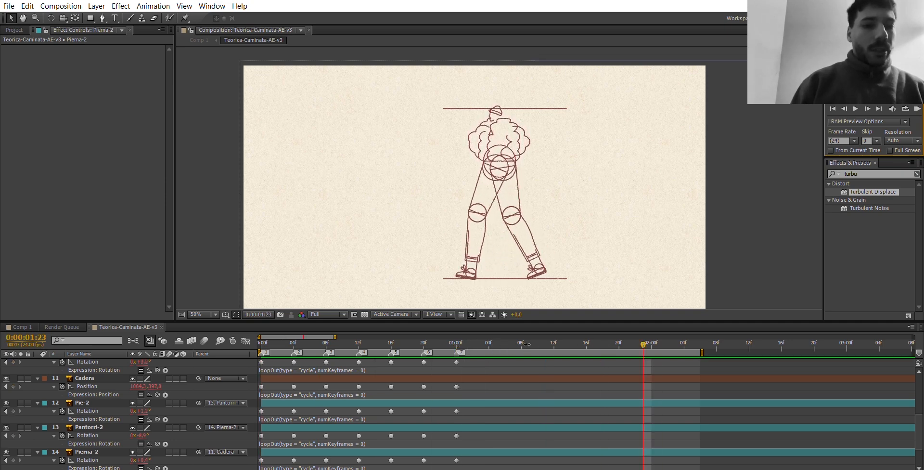
Make the Pasto Piso ground layer visible and return to the first frame with the whole composition in view.
scroll(149, 397, down, 2)
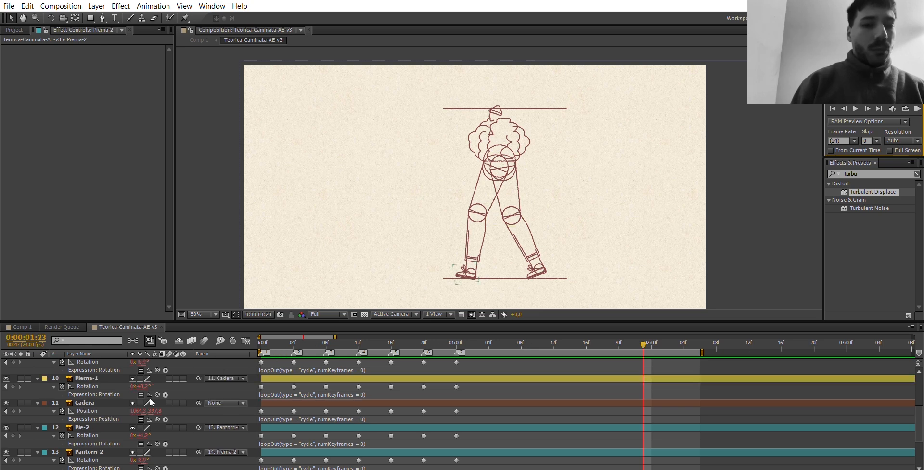
scroll(150, 397, down, 1)
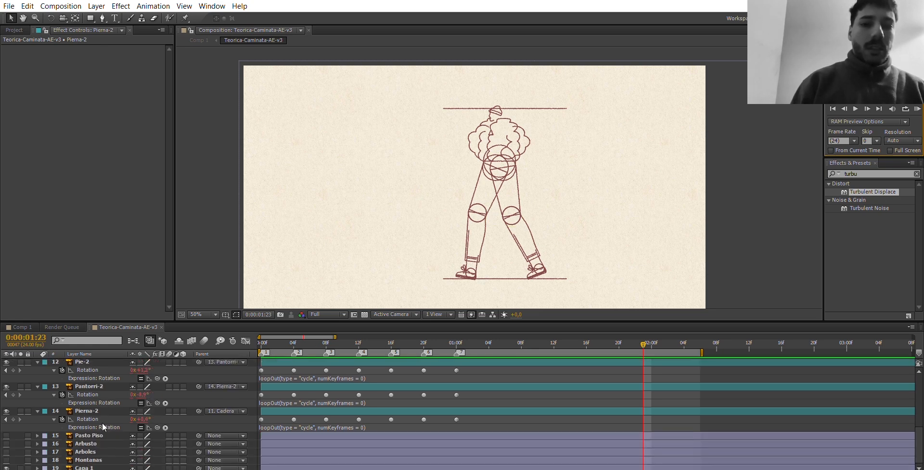
click(32, 433)
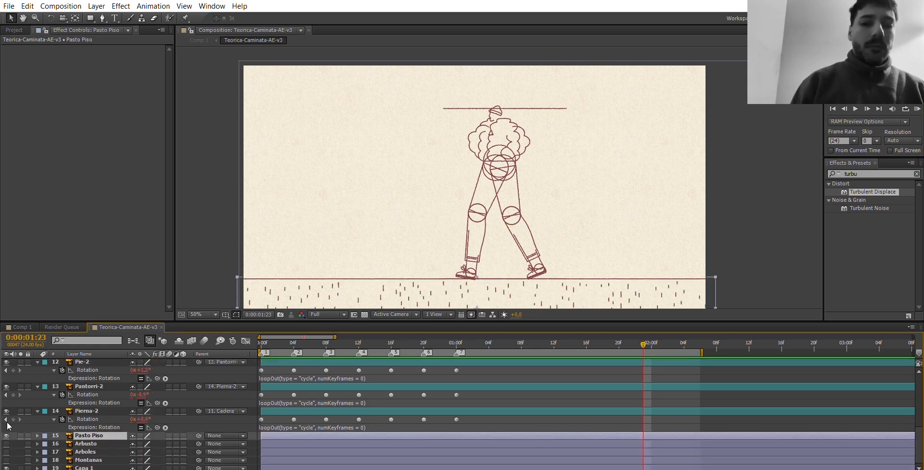
key(Home)
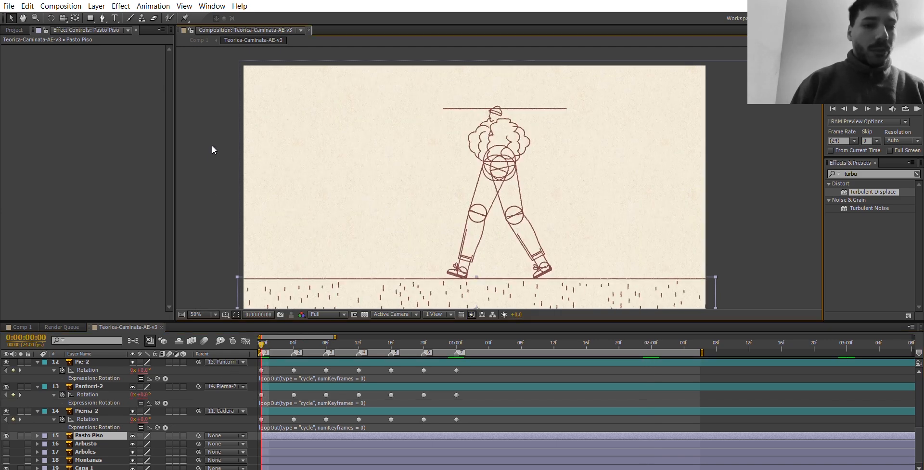
key(shift+slash)
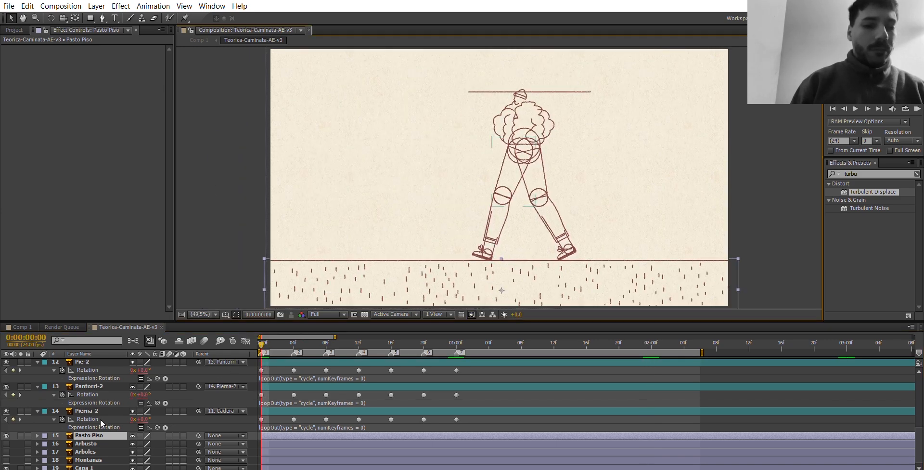
Duplicate Pasto Piso and slide the copy horizontally to about X -951.2 so it extends the ground beyond the frame's left edge.
key(ctrl+d)
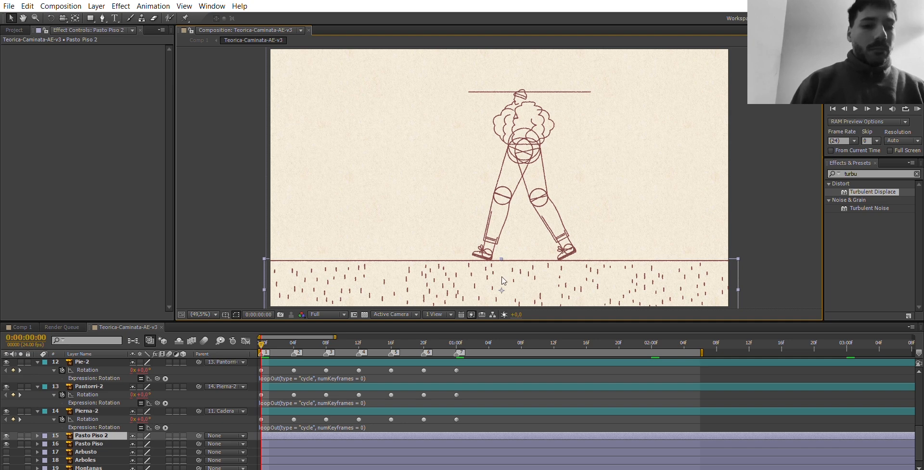
drag(504, 280, 182, 280)
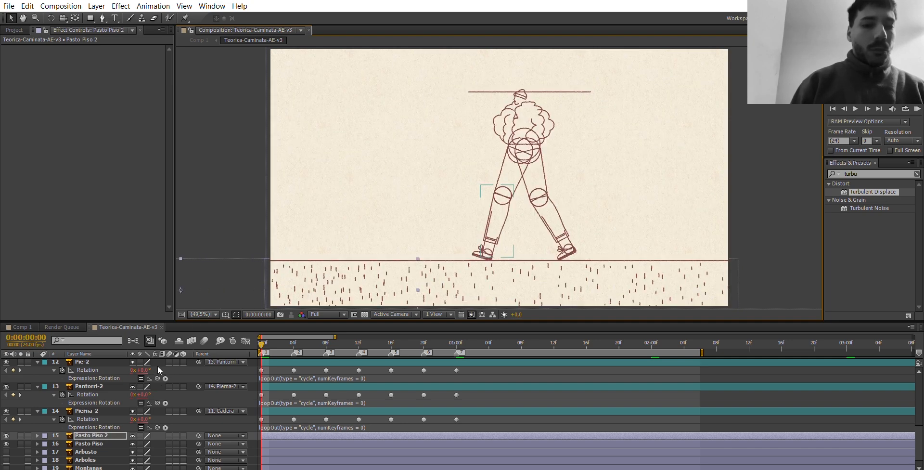
key(comma)
key(comma)
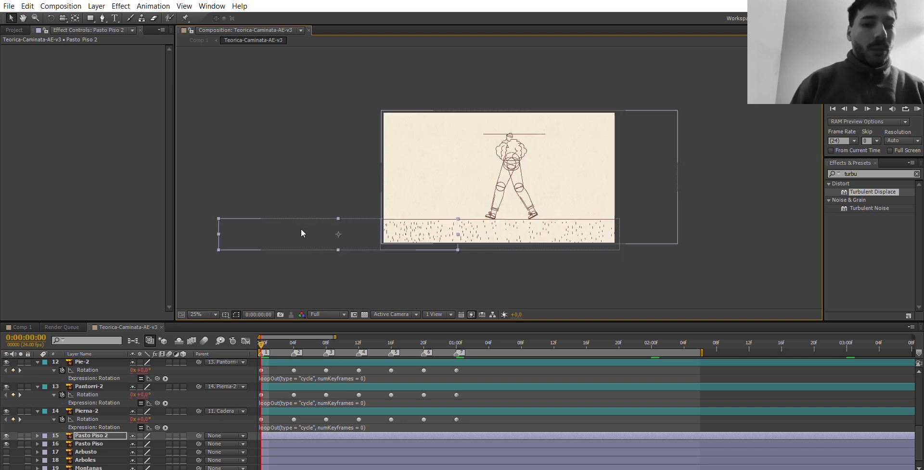
key(p)
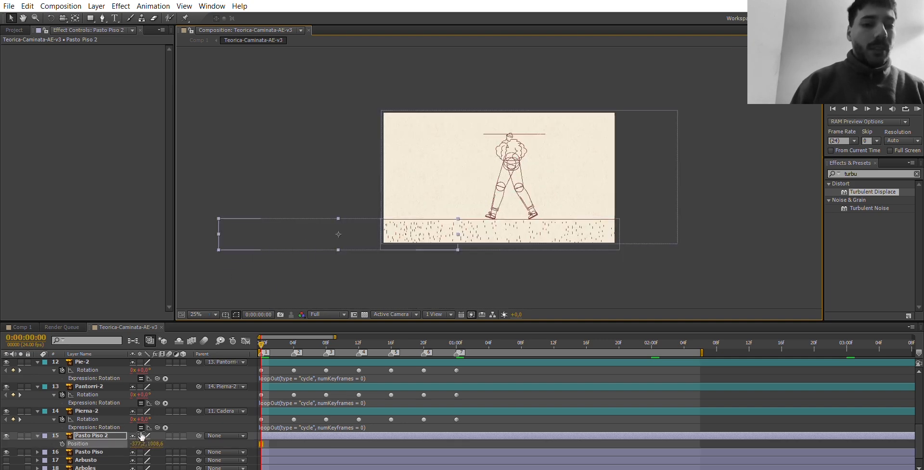
drag(138, 443, 3, 430)
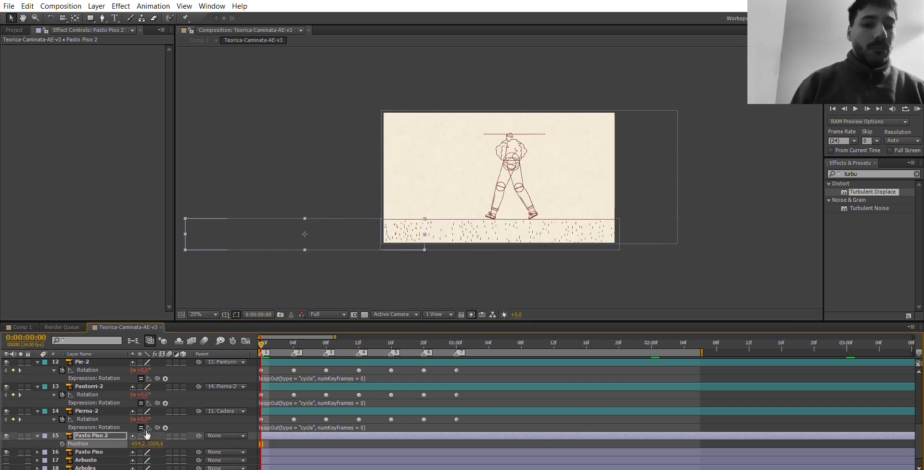
drag(144, 443, 3, 422)
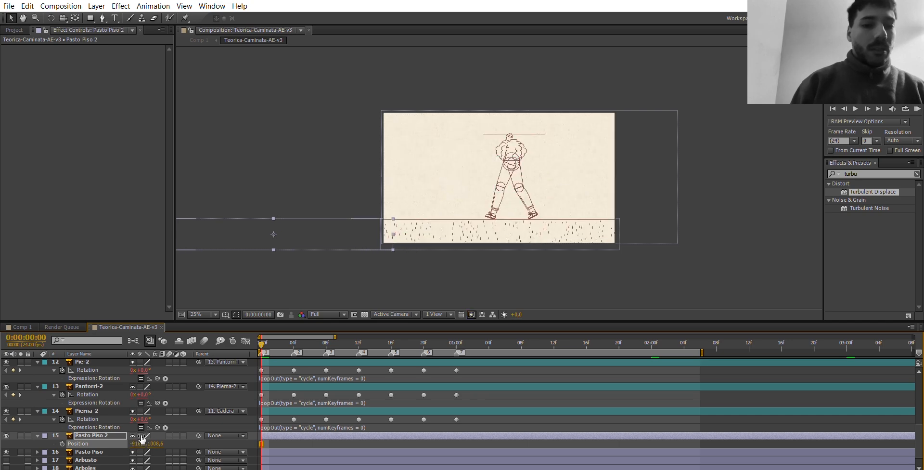
drag(139, 443, 170, 430)
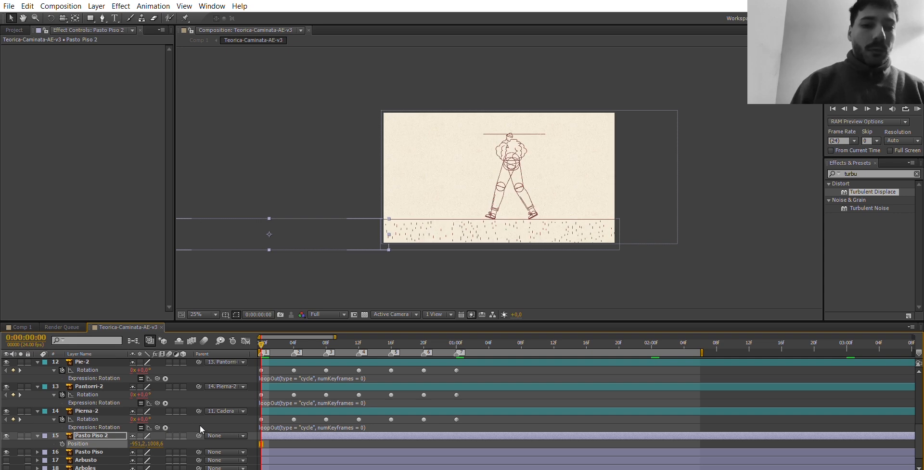
Parent Pasto Piso 2 to Pasto Piso and set a Position keyframe for Pasto Piso at the first frame.
drag(199, 435, 86, 443)
click(97, 449)
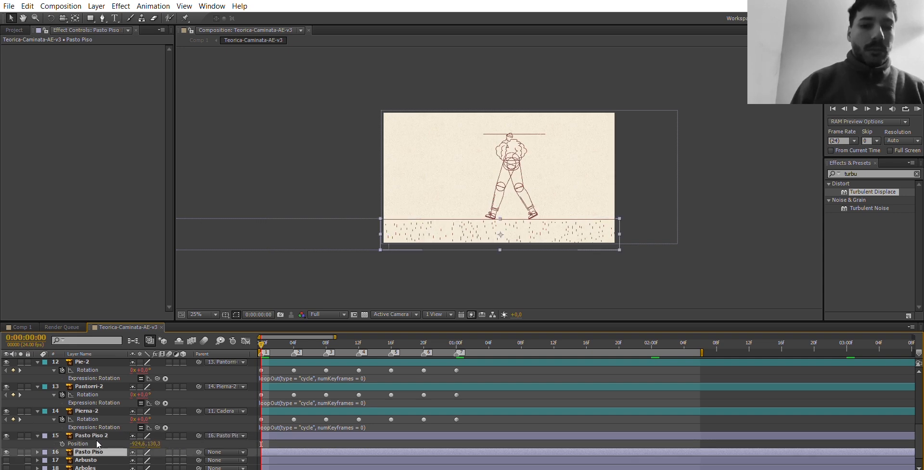
key(p)
click(62, 460)
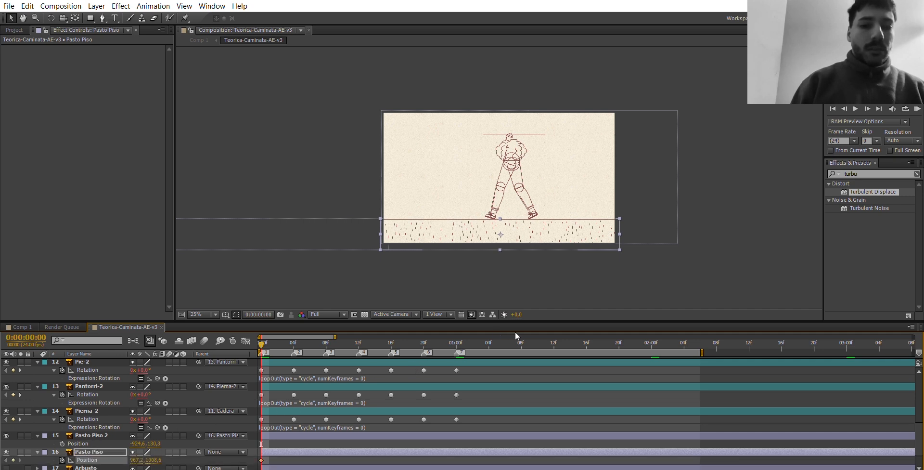
At 0:00:02:00, keyframe Pasto Piso's Position at about X 2858.2 so the ground scrolls rightward.
click(652, 335)
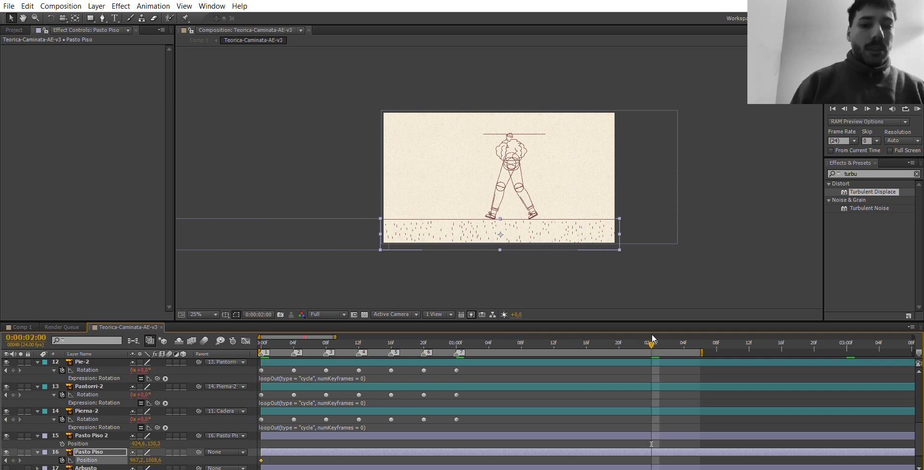
drag(141, 458, 597, 418)
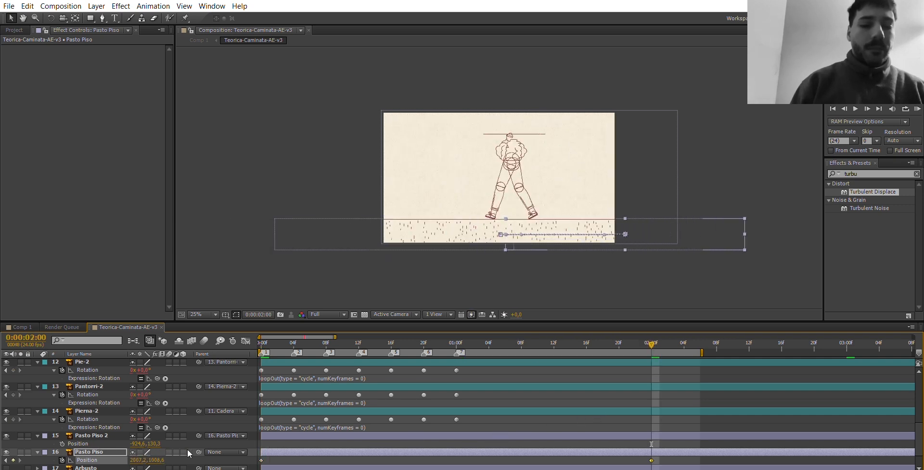
drag(137, 459, 547, 422)
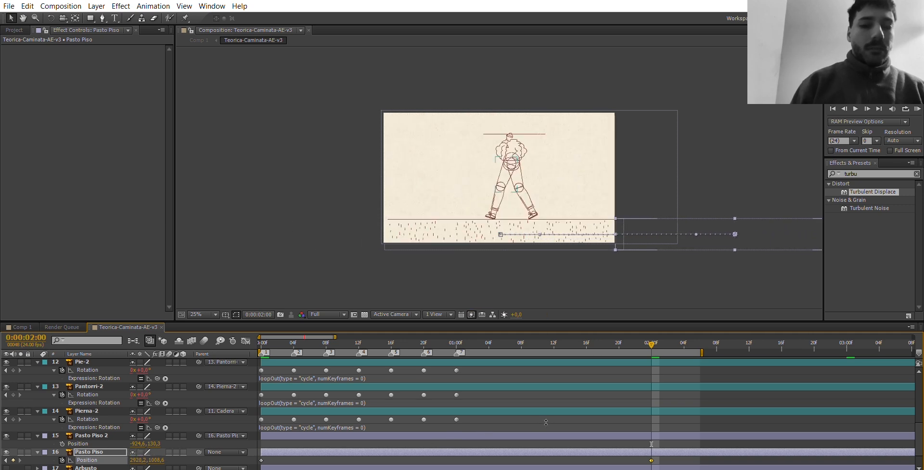
drag(139, 460, 110, 451)
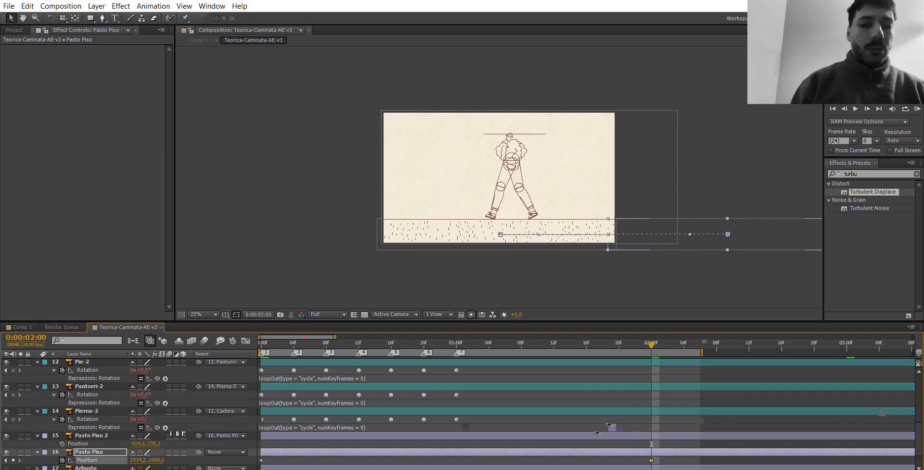
End the work area at 0:00:02:00 and run a RAM preview of the scrolling ground.
key(n)
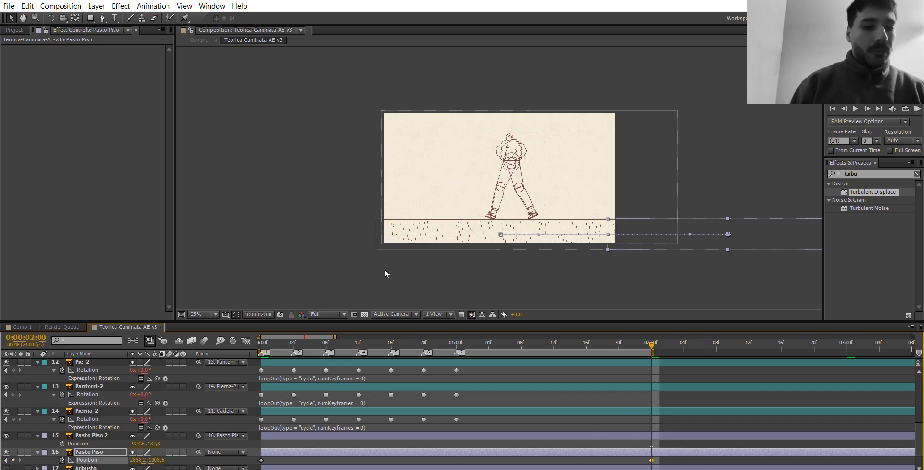
key(shift+slash)
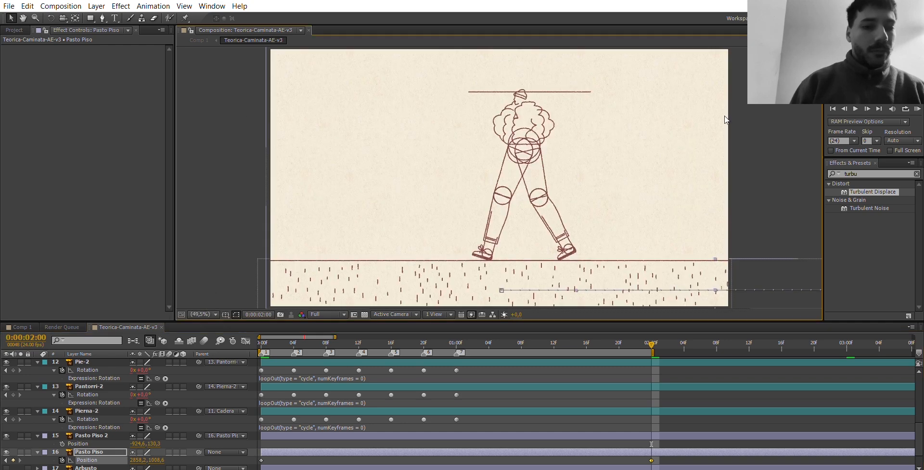
click(918, 109)
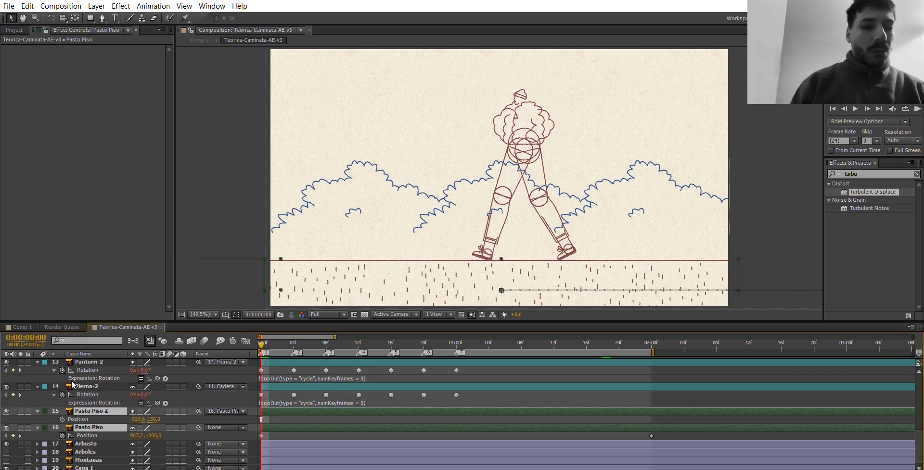
Give Arbusto a light orange label, duplicate it, and place the copy end to end against the original's left edge.
click(85, 444)
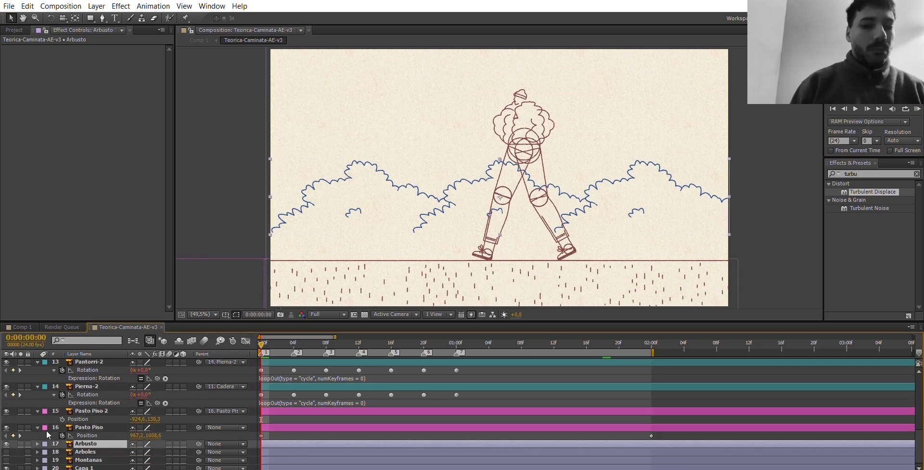
click(67, 317)
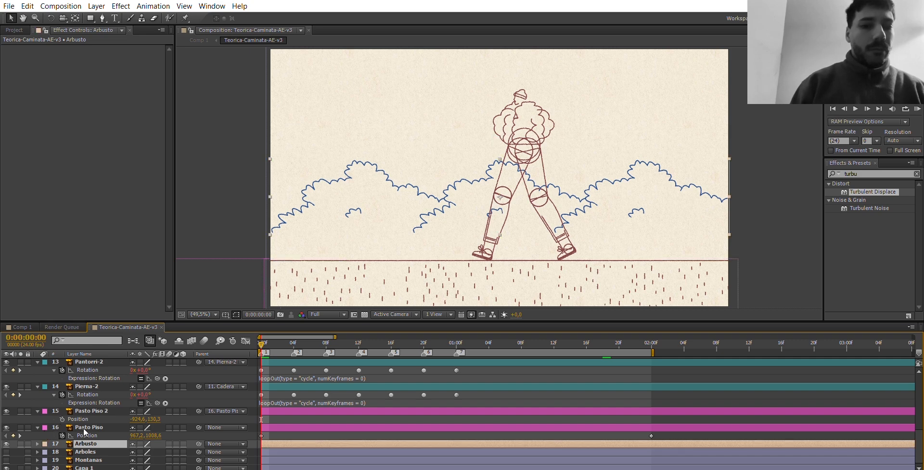
key(ctrl+d)
key(comma)
key(comma)
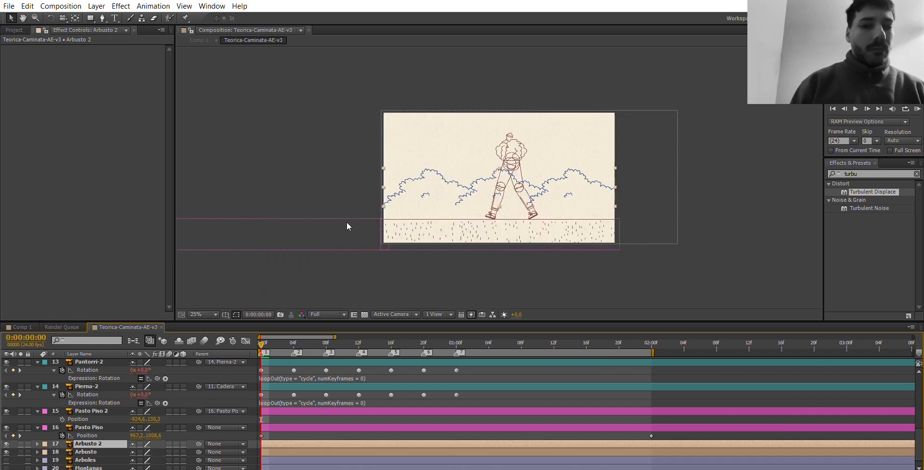
drag(478, 189, 255, 186)
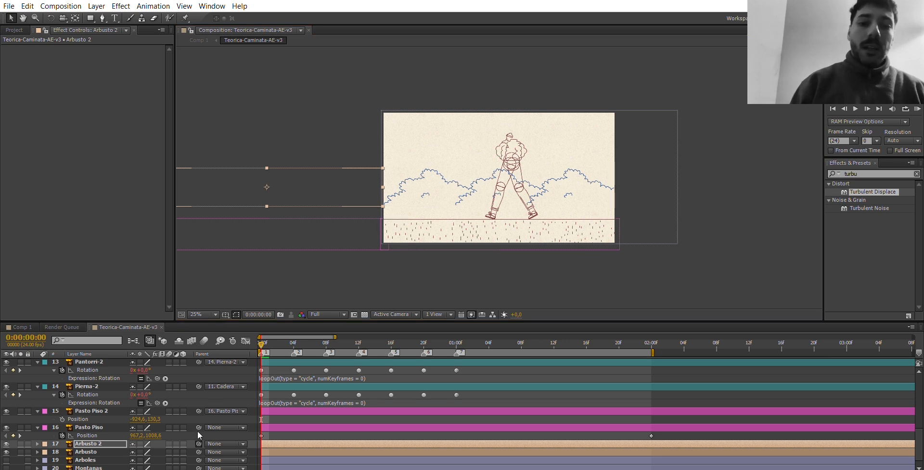
Parent Arbusto 2 to Arbusto and set a Position keyframe for Arbusto at the first frame.
drag(198, 443, 99, 451)
click(97, 451)
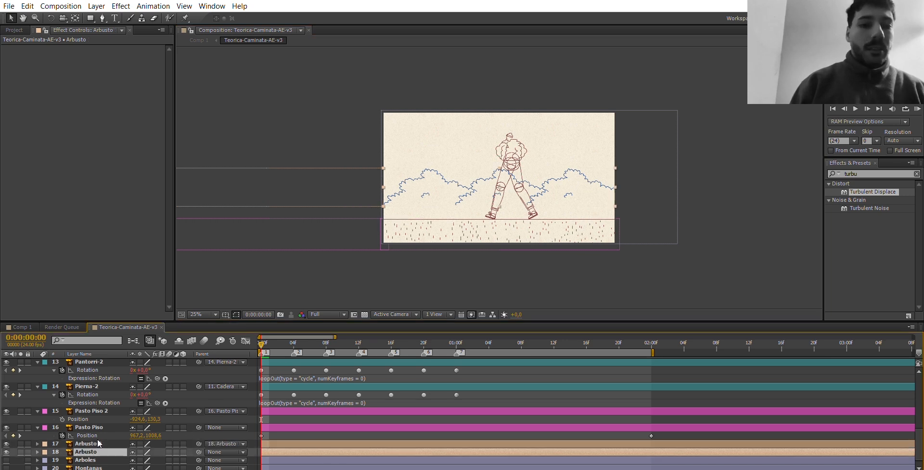
key(p)
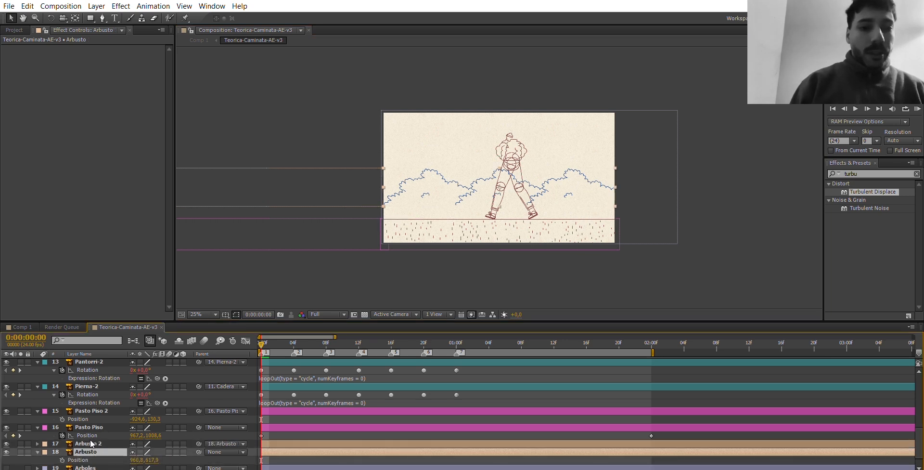
click(62, 460)
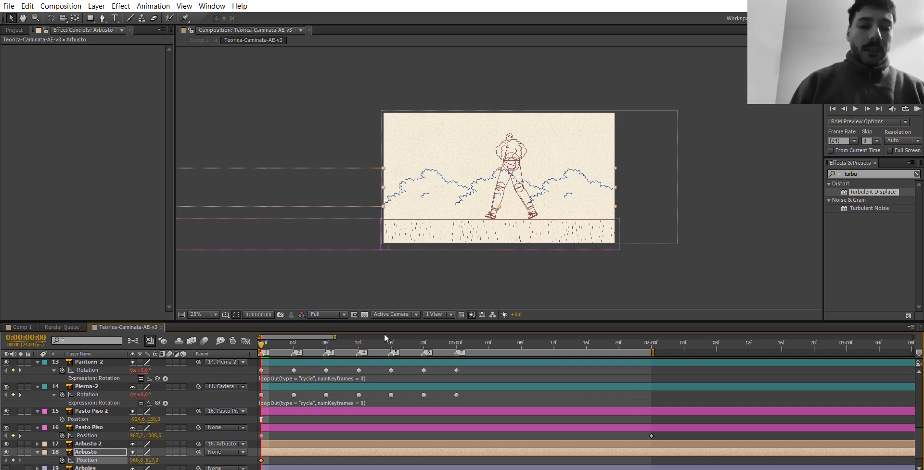
Add the expression loopOut(type = "cycle", numKeyframes = 0) to the Position of Pasto Piso and Arbusto.
drag(339, 326, 365, 324)
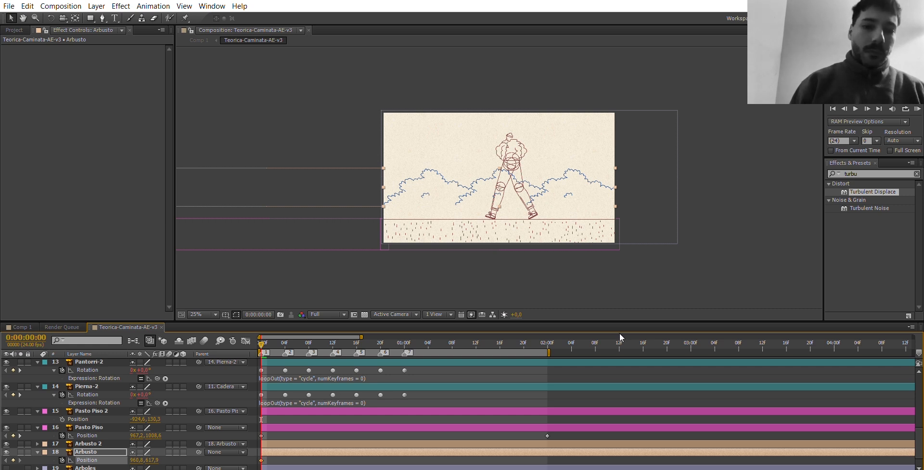
alt+click(62, 435)
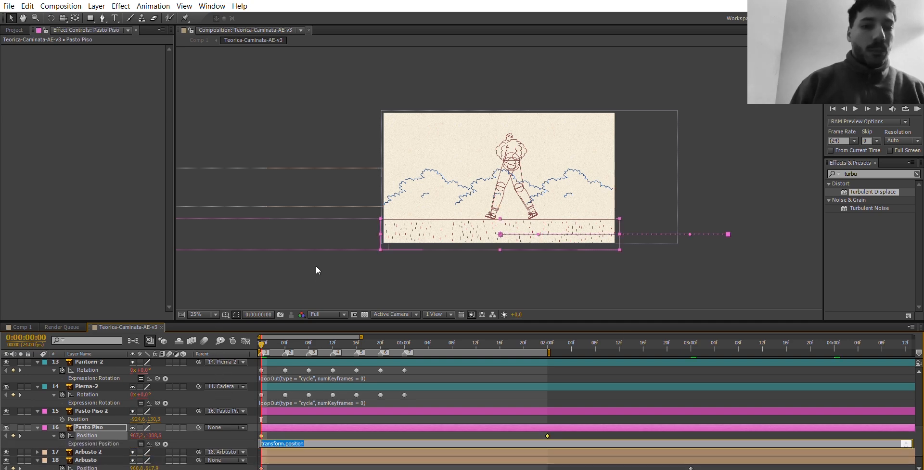
text(loopOut(type = "cycle", numKeyframes = 0))
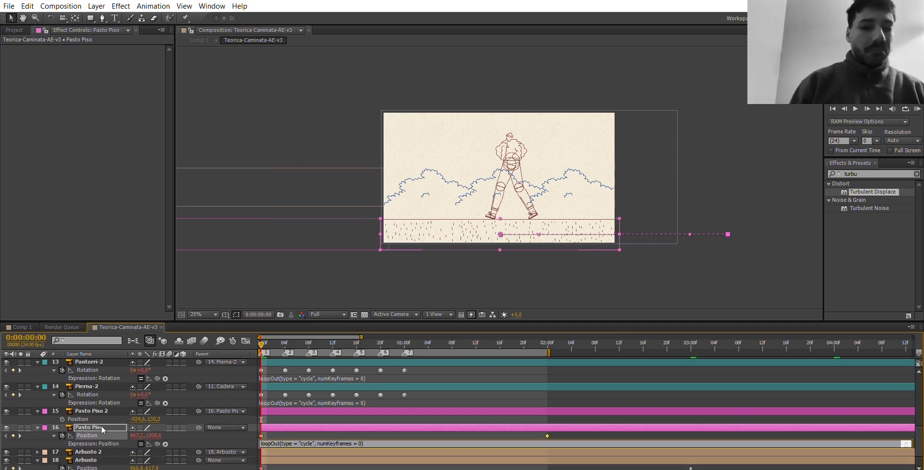
click(91, 450)
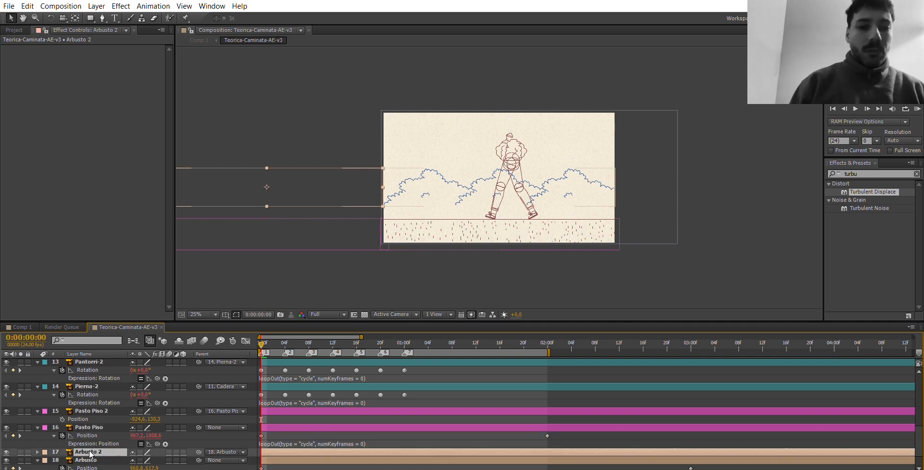
click(89, 458)
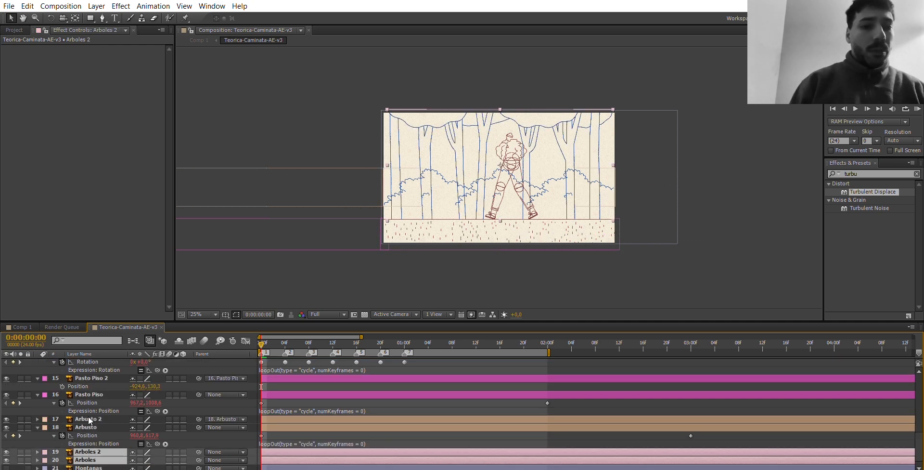
Place Arboles 2 end to end against the left edge of Arboles and parent it to Arboles.
click(89, 426)
click(89, 451)
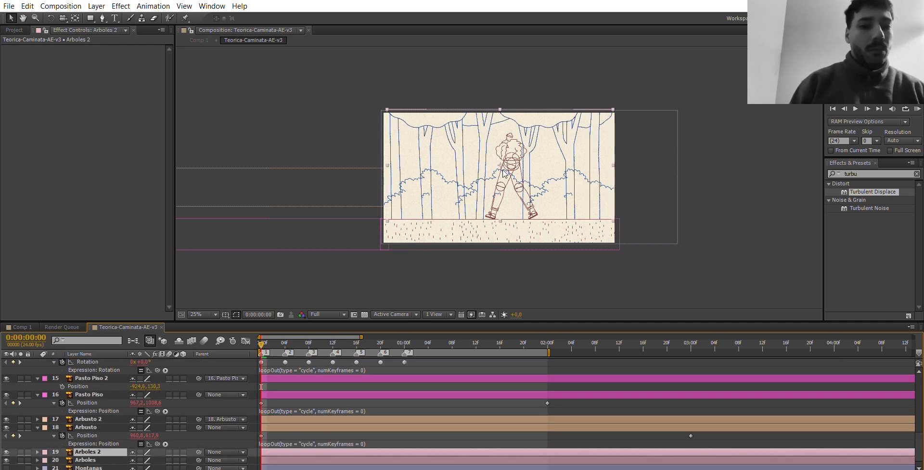
drag(510, 160, 299, 153)
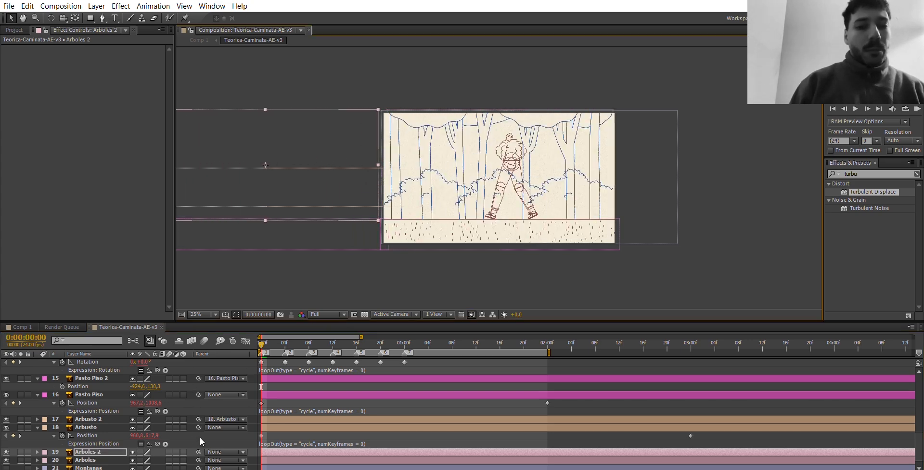
drag(198, 452, 96, 458)
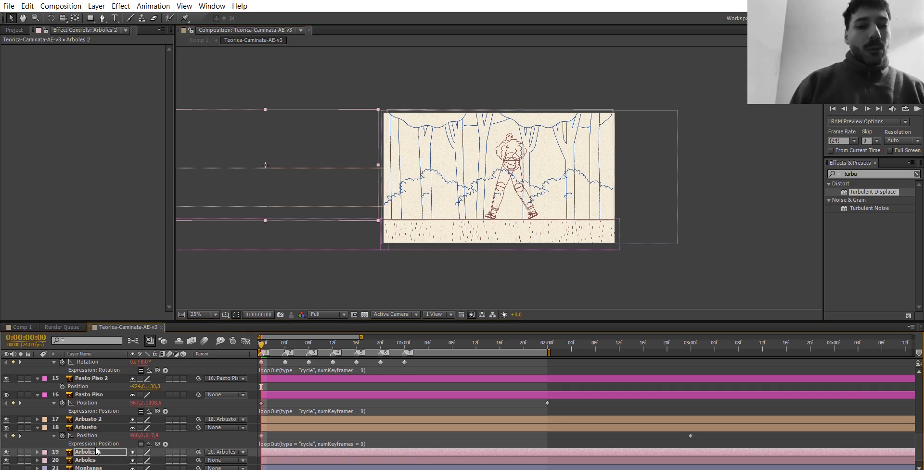
Set a Position keyframe for Arboles at the first frame.
key(p)
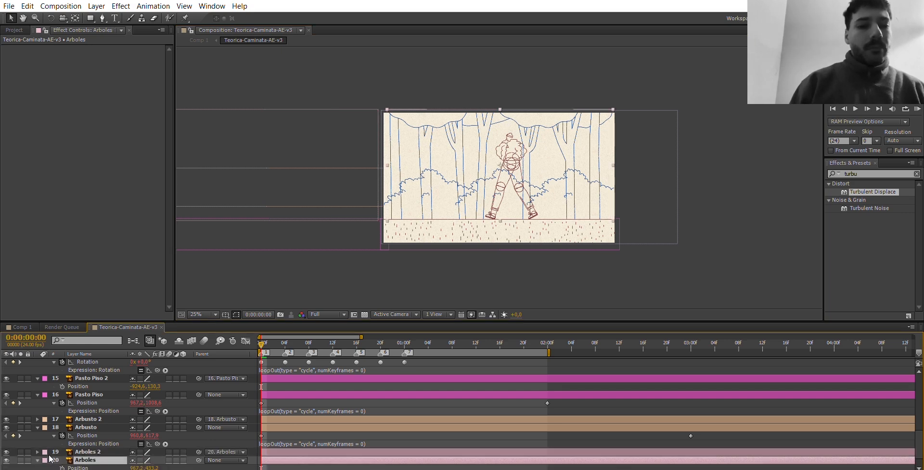
click(62, 467)
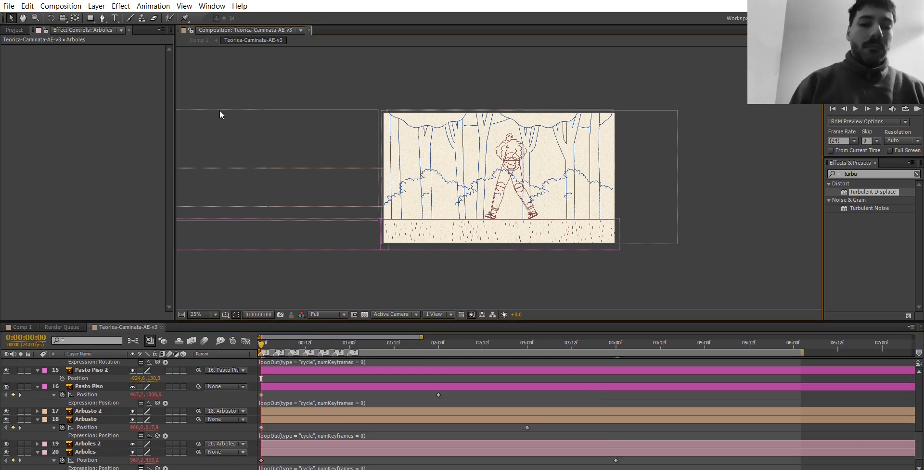
Fit the composition in the viewer, extend the work area slightly past 0:00:06:12, and run a RAM preview.
key(shift+slash)
drag(805, 337, 852, 339)
click(917, 109)
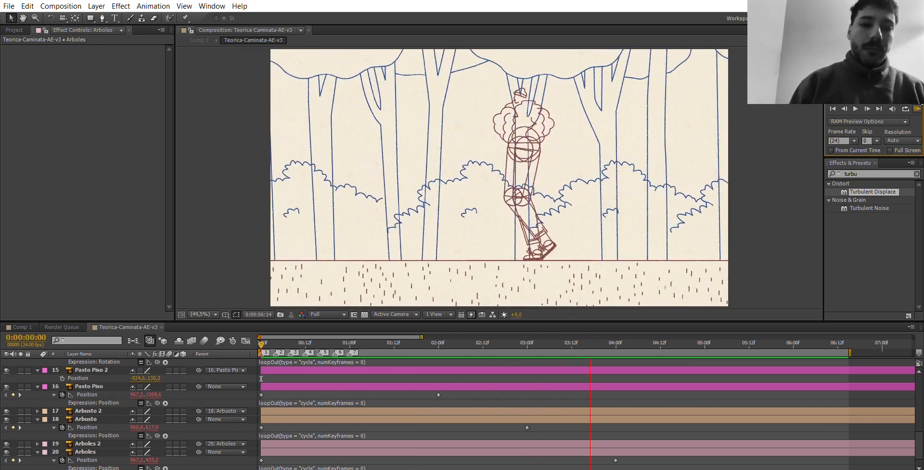
click(741, 378)
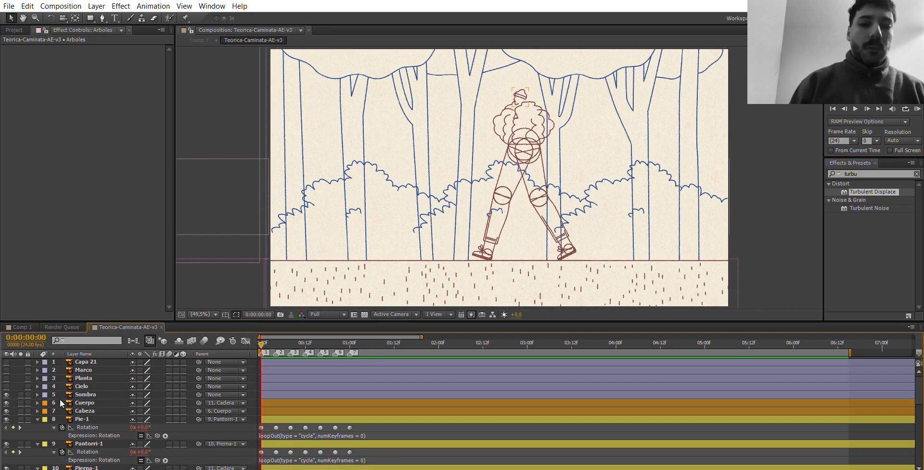
Select the Planta layer and turn on its visibility.
click(83, 377)
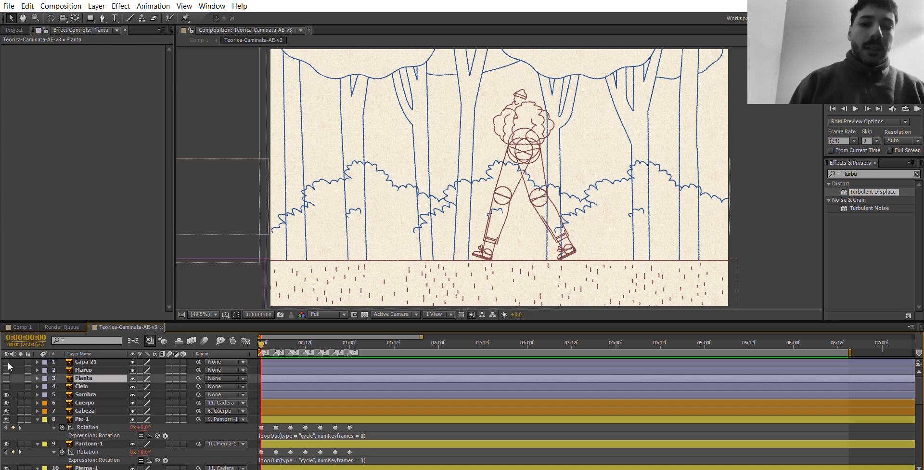
click(6, 378)
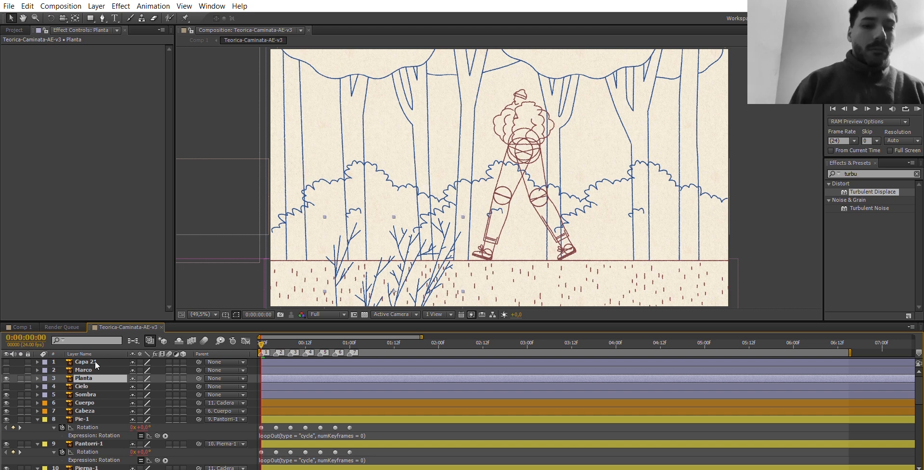
Extend the work area to 12 seconds and run a RAM preview of the scene with the foreground plant.
drag(476, 353, 656, 360)
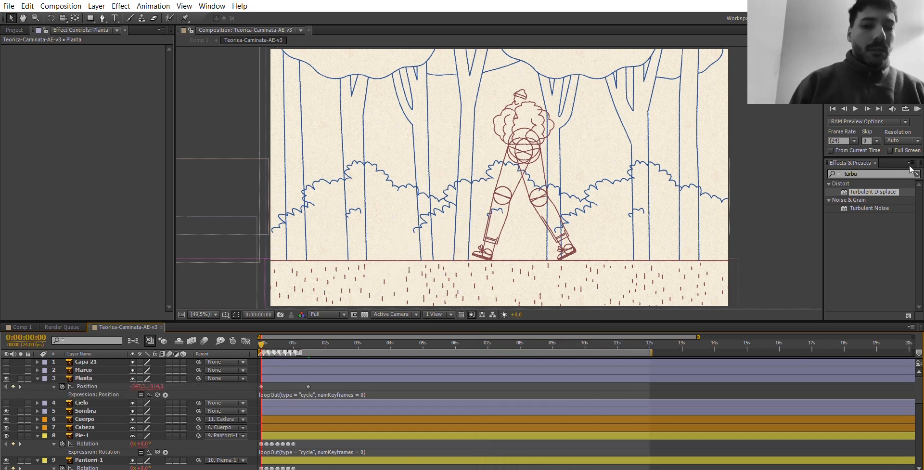
click(916, 108)
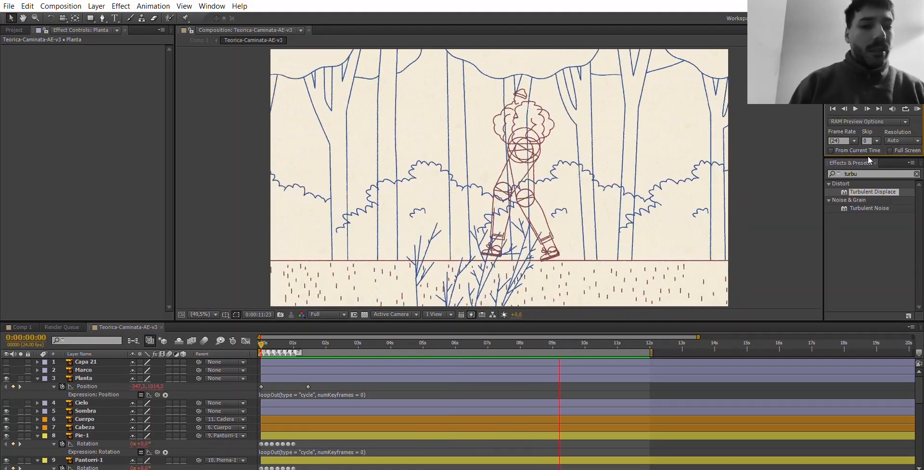
key(space)
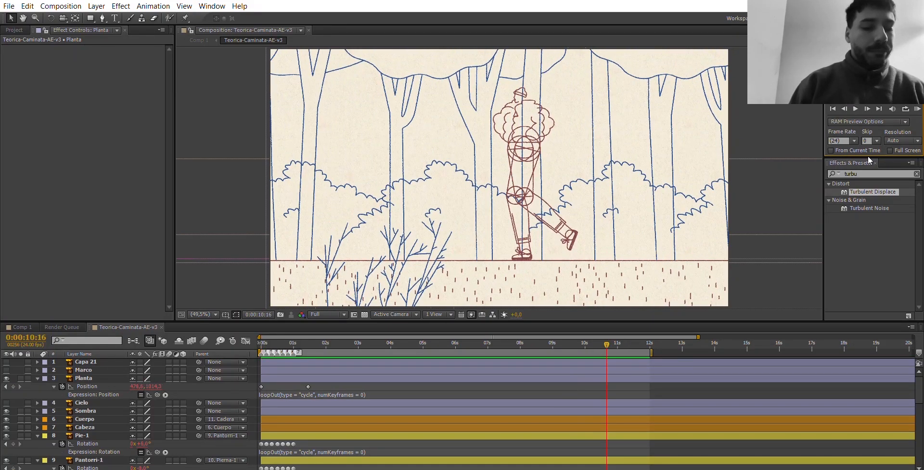
Select the Position keyframes of Pasto Piso, Arbusto and Arboles and convert them to Auto Bezier interpolation.
scroll(409, 435, down, 5)
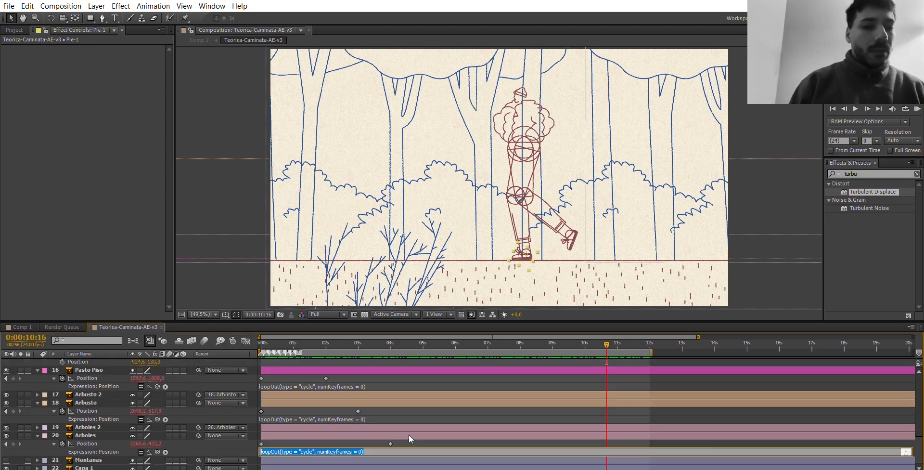
drag(406, 444, 260, 368)
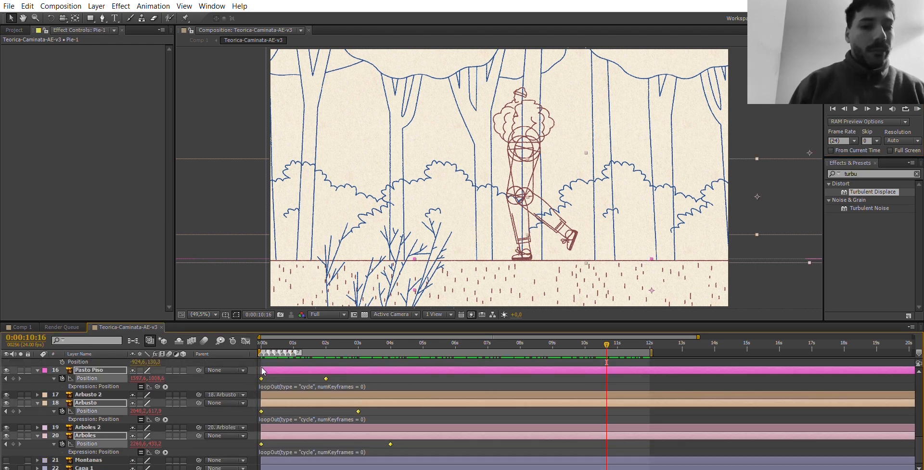
ctrl+click(261, 378)
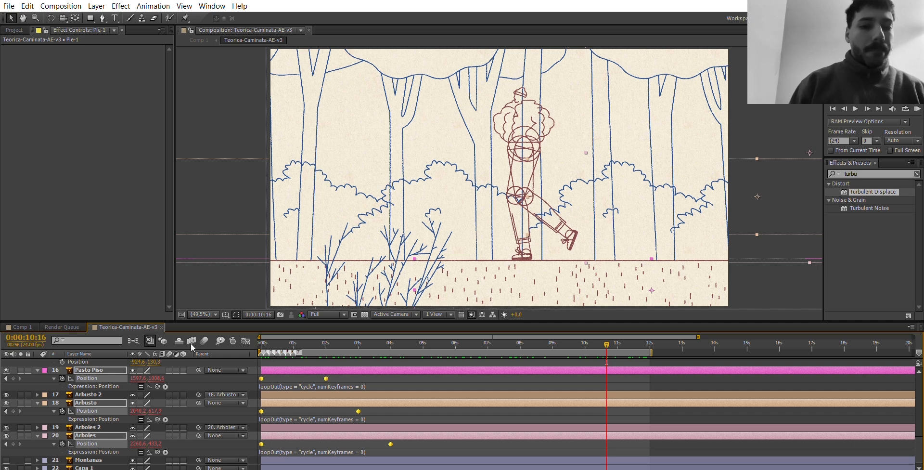
In Comp 1, extend the work area to 12 seconds and run a RAM preview of the wobbling line animation.
click(22, 327)
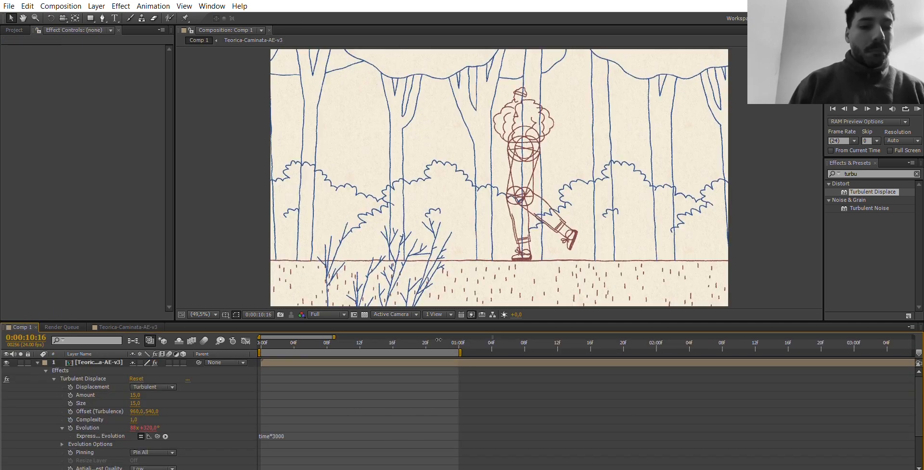
drag(334, 337, 579, 337)
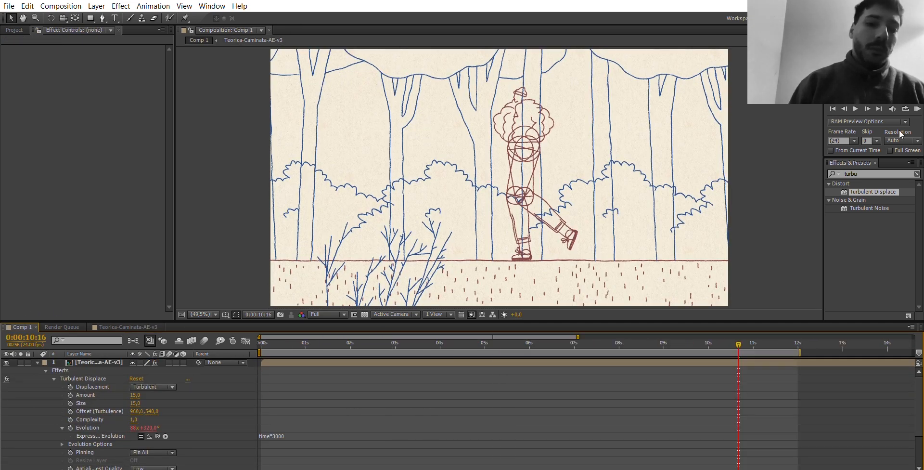
click(918, 108)
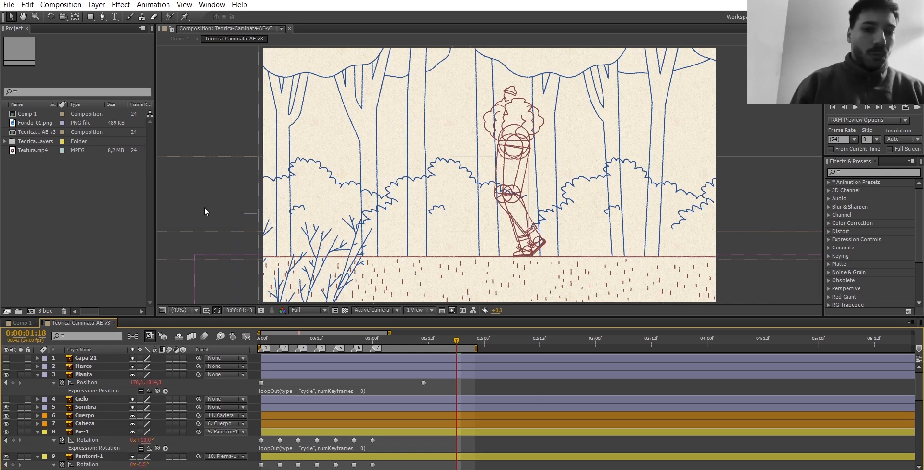
Import the scarf frames from the Bufanda Frames folder as a PNG sequence, starting with file 01.
click(11, 6)
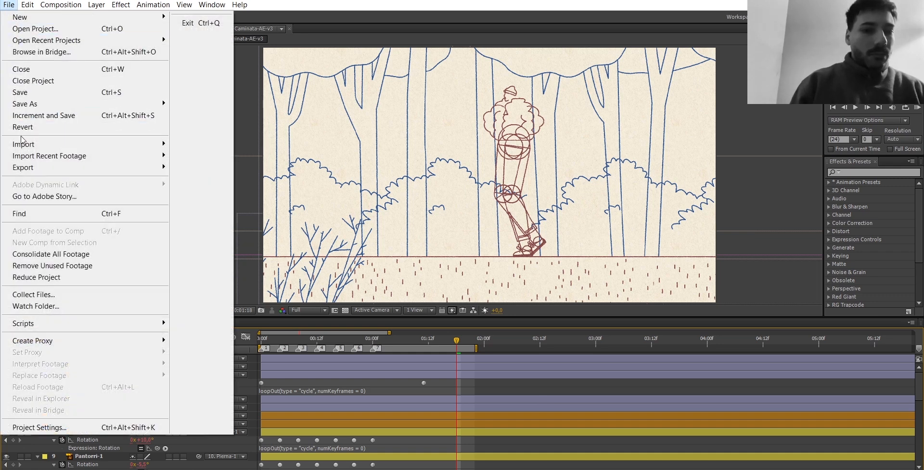
mouse_move(24, 145)
click(202, 144)
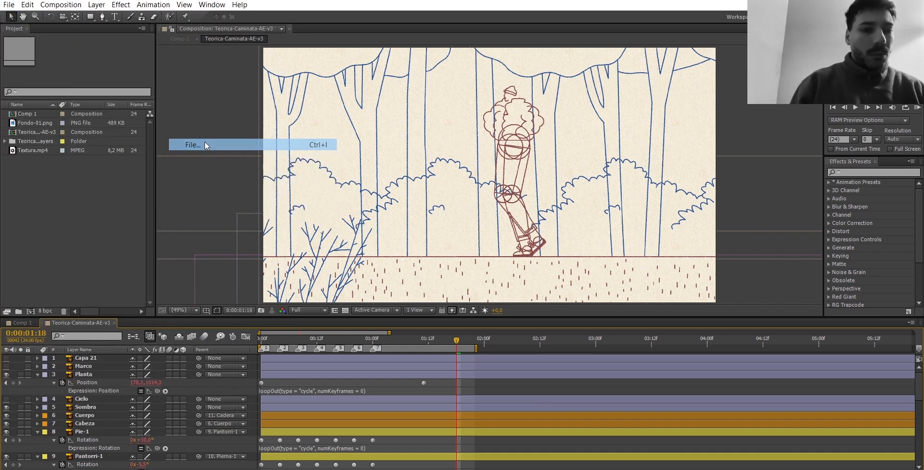
click(223, 144)
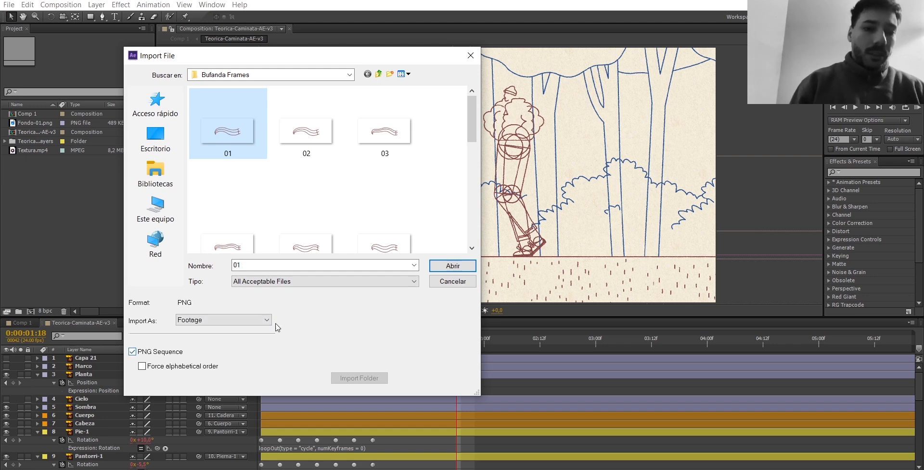
scroll(419, 190, down, 1)
scroll(418, 190, down, 4)
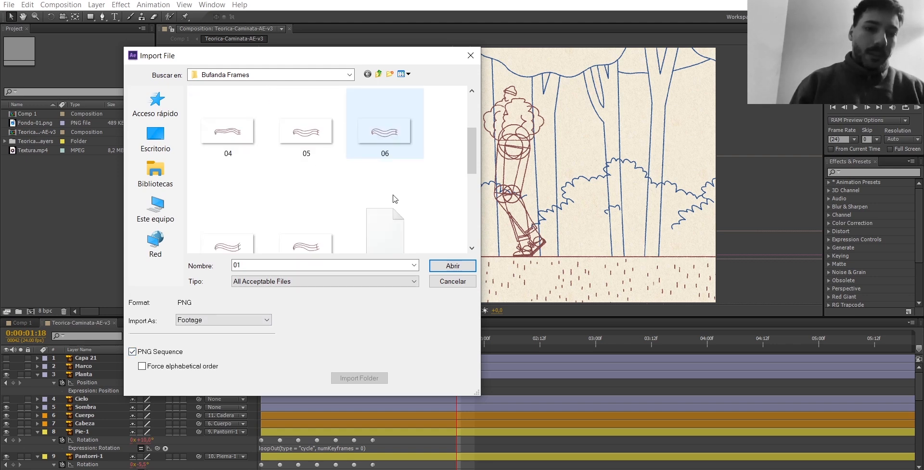
scroll(380, 204, up, 5)
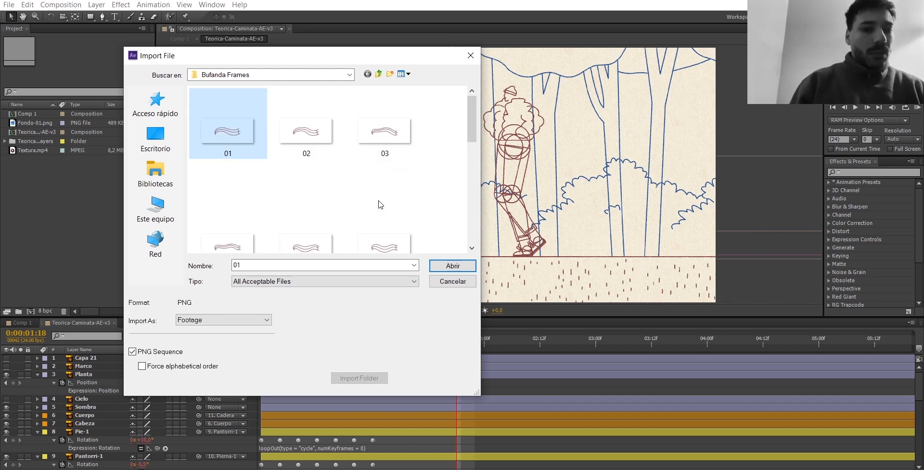
scroll(381, 205, down, 3)
scroll(380, 205, up, 3)
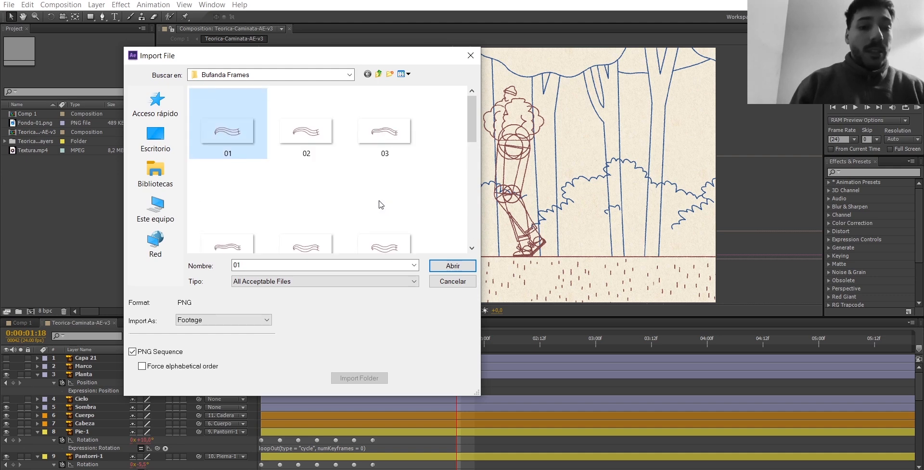
click(453, 267)
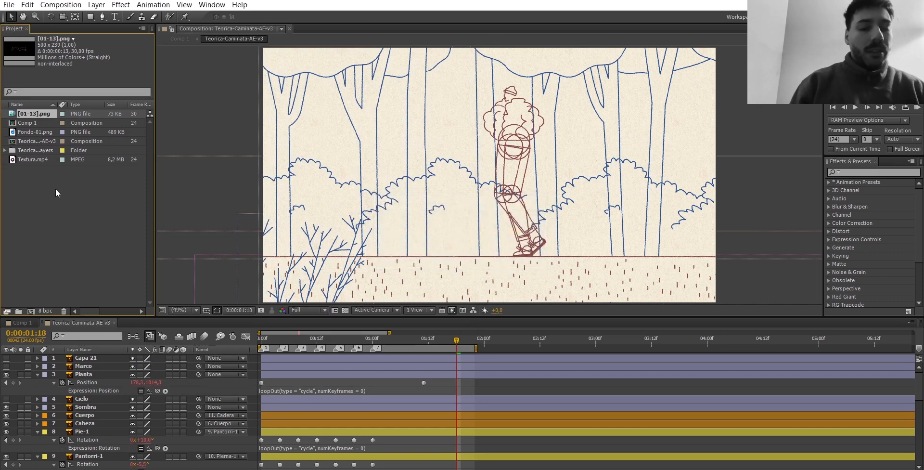
Add the [01-13].png sequence to Teorica-Caminata-AE-v3 directly above the Cuerpo layer and move the current time toward the start.
drag(34, 115, 89, 417)
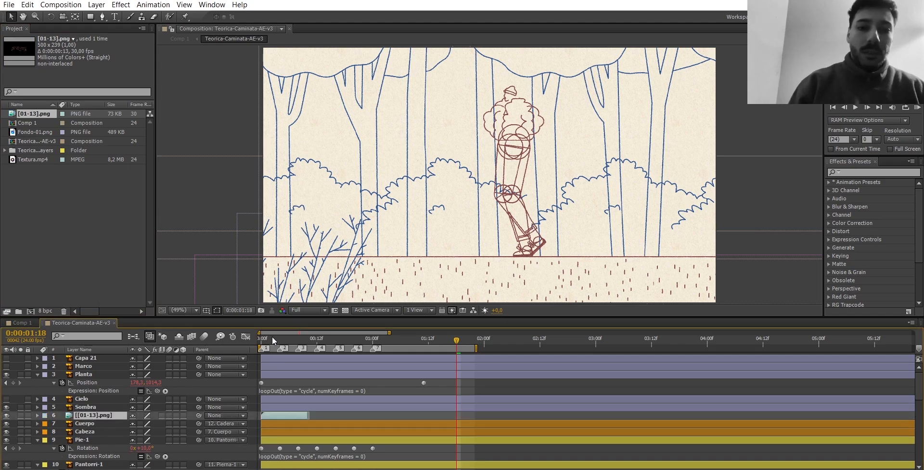
drag(272, 337, 265, 337)
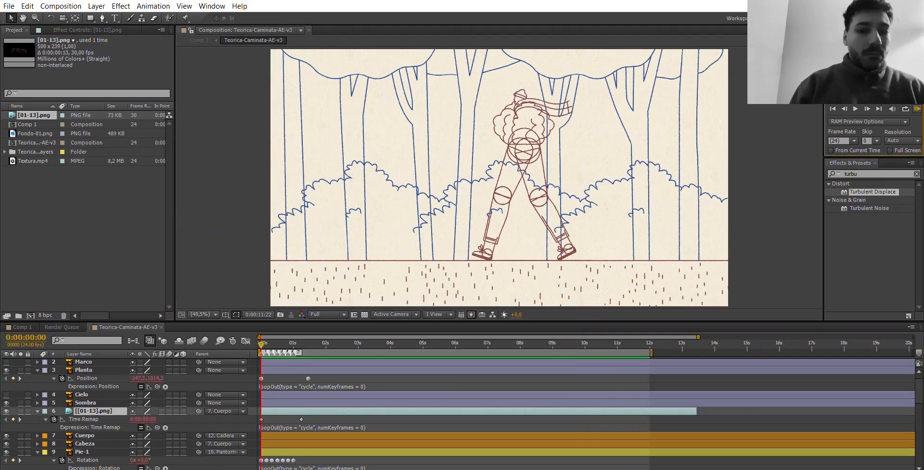
Play the walk cycle with the scarf, then return to the first frame and clear the project item selection.
key(space)
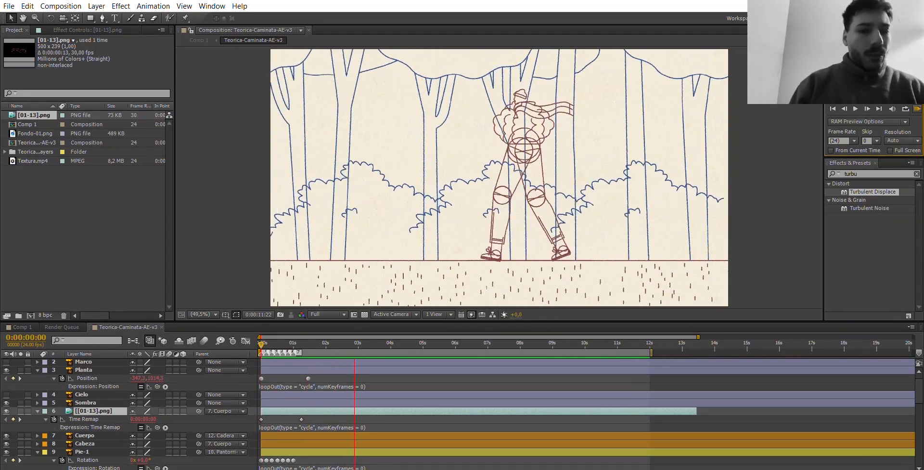
key(space)
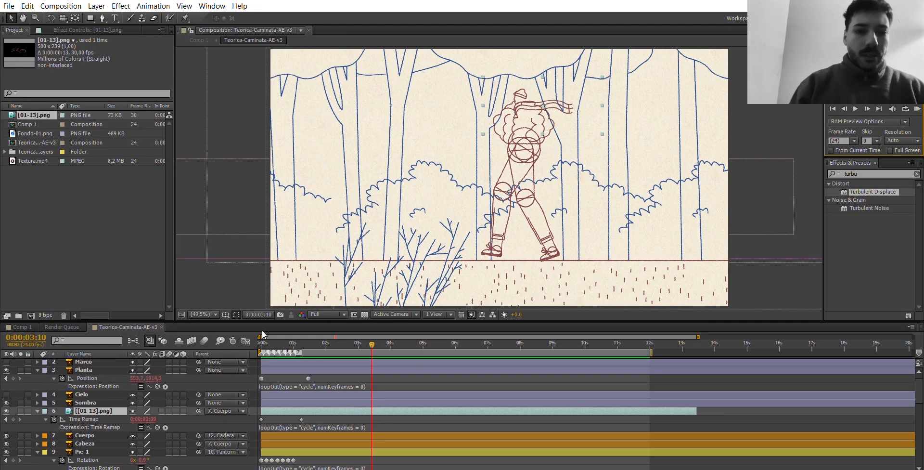
key(Home)
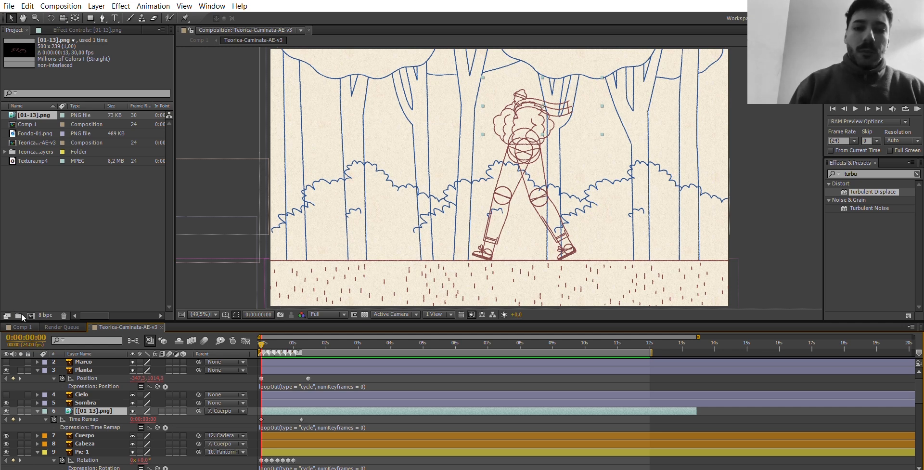
click(102, 197)
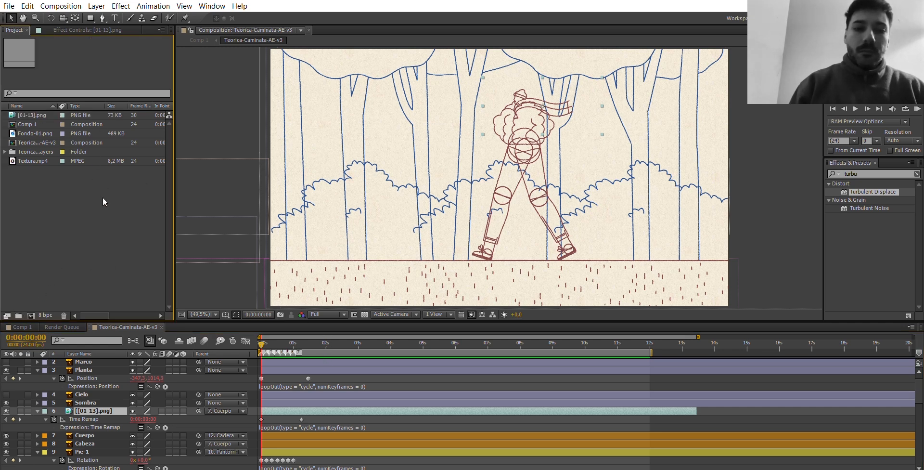
Deselect all layers and draw an open looping curve with a 4 px blue stroke beside the character's head using the Pen tool.
click(670, 369)
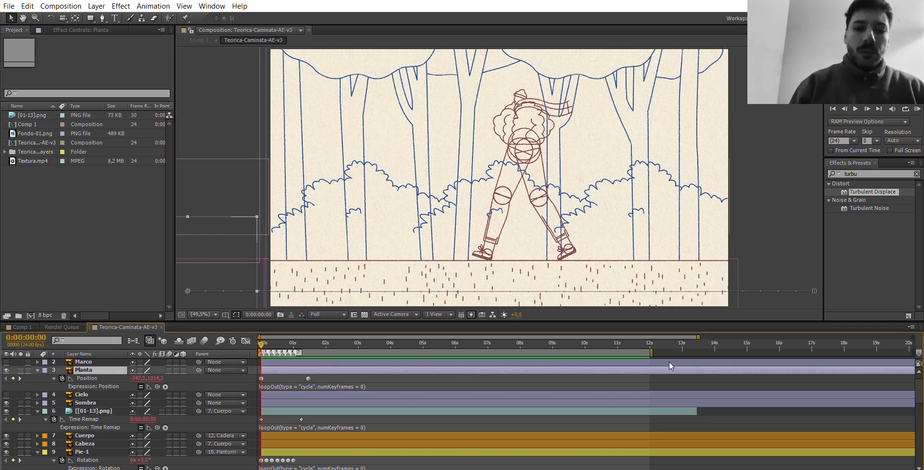
click(505, 365)
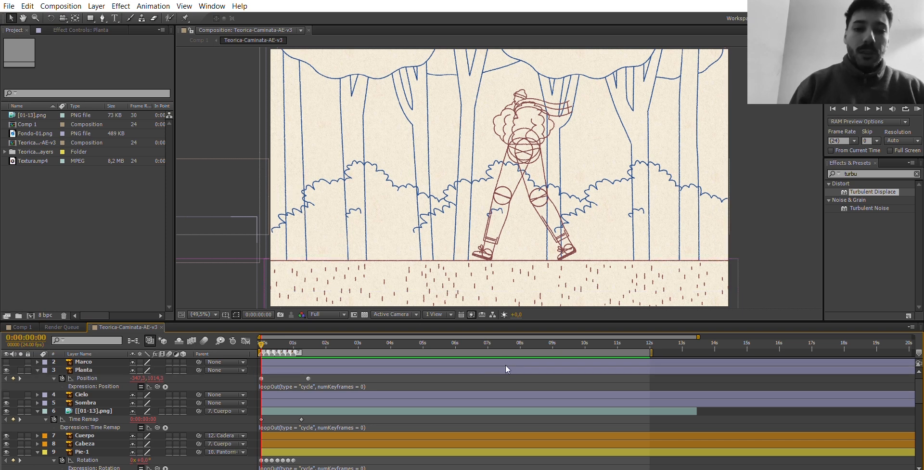
click(102, 18)
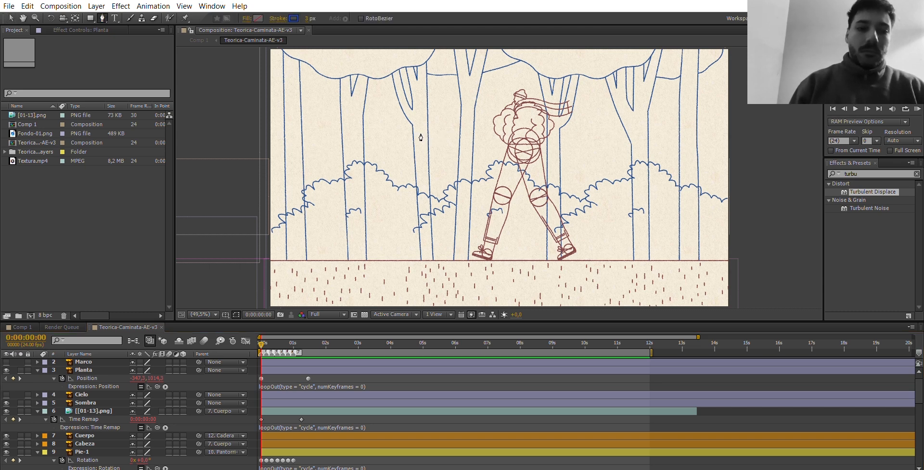
click(430, 148)
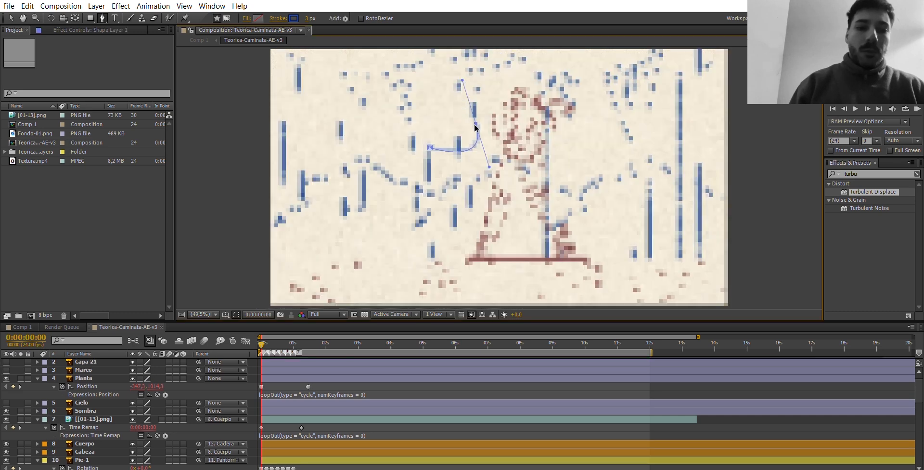
mouse_move(476, 123)
mouse_down()
mouse_move(490, 166)
mouse_move(579, 135)
mouse_up()
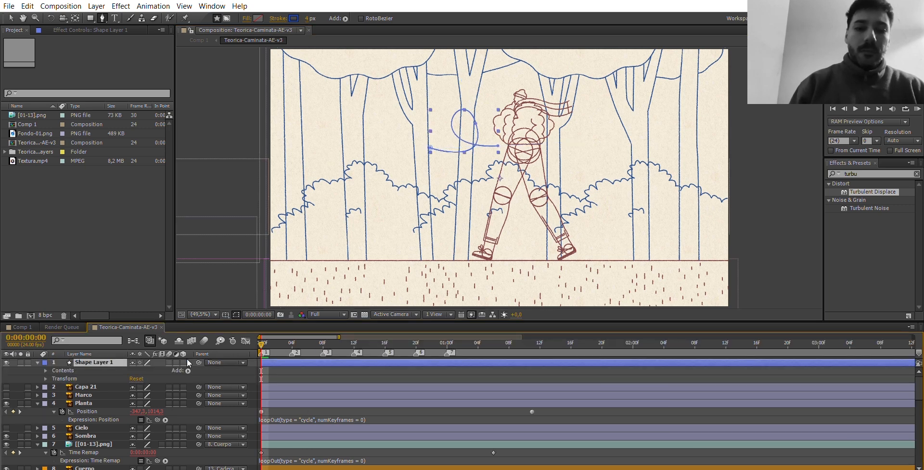
Add Trim Paths to Shape Layer 1 and keyframe both Start and End at 0% on the first frame.
click(219, 303)
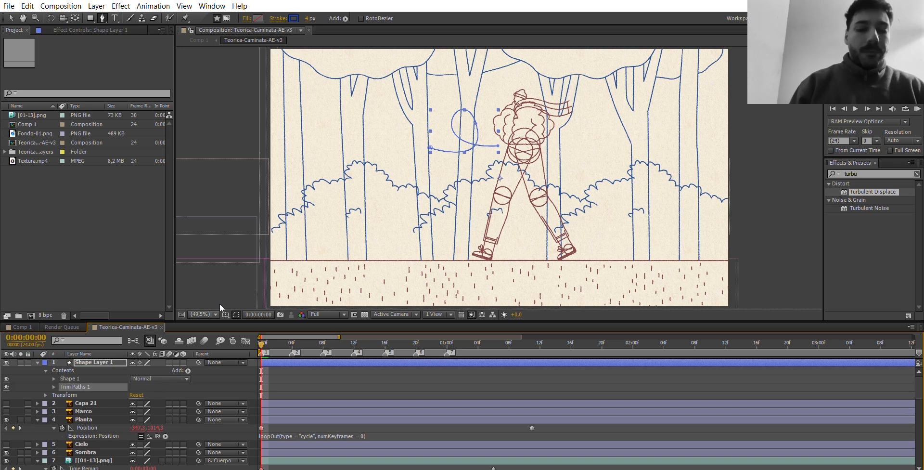
click(54, 387)
click(71, 395)
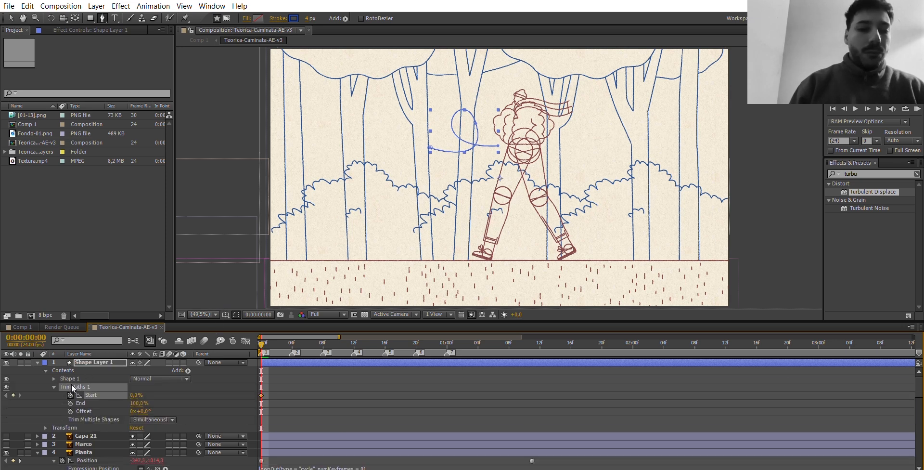
click(70, 403)
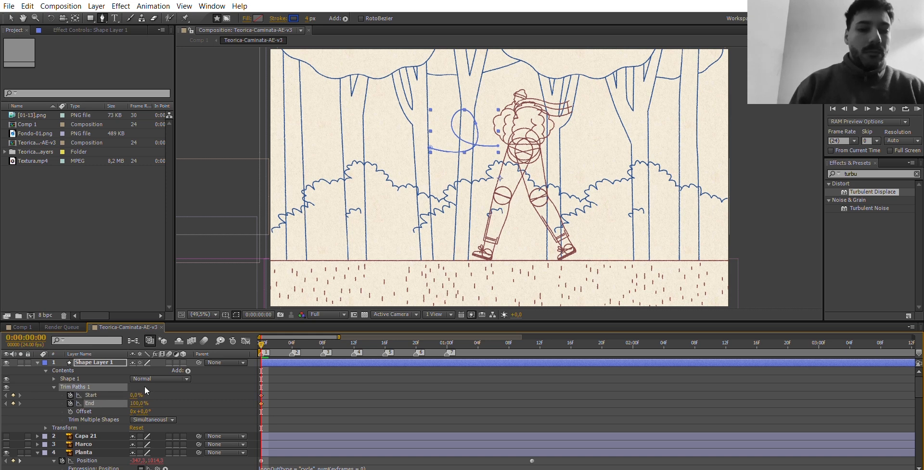
click(139, 403)
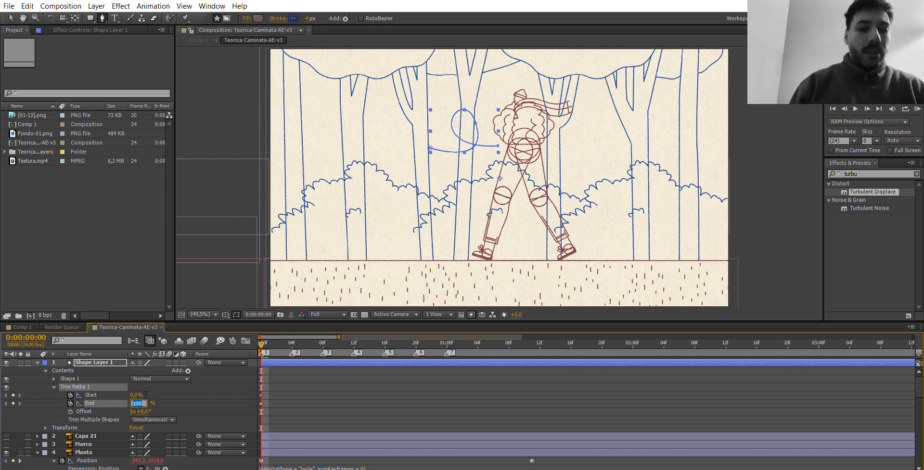
key(Return)
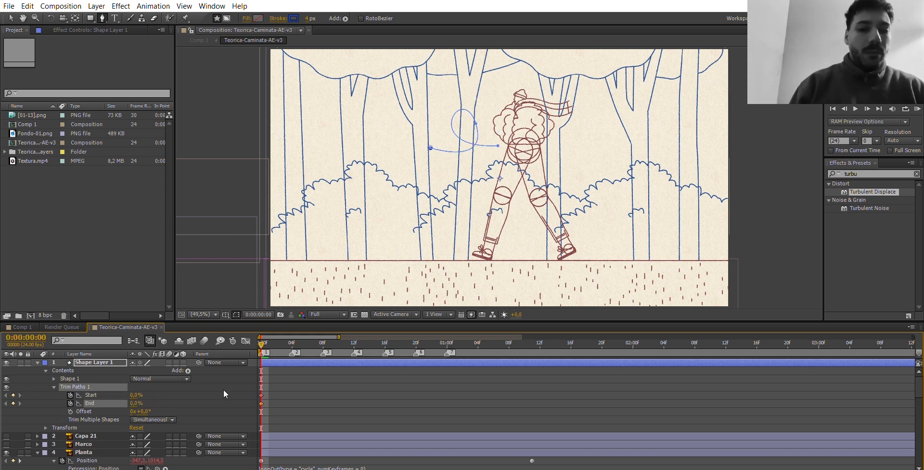
Keyframe the Trim Paths Start at 25% and End at 0% on frame 4, and Start at 50% and End at 25% on frame 7.
drag(339, 336, 419, 321)
drag(263, 331, 277, 330)
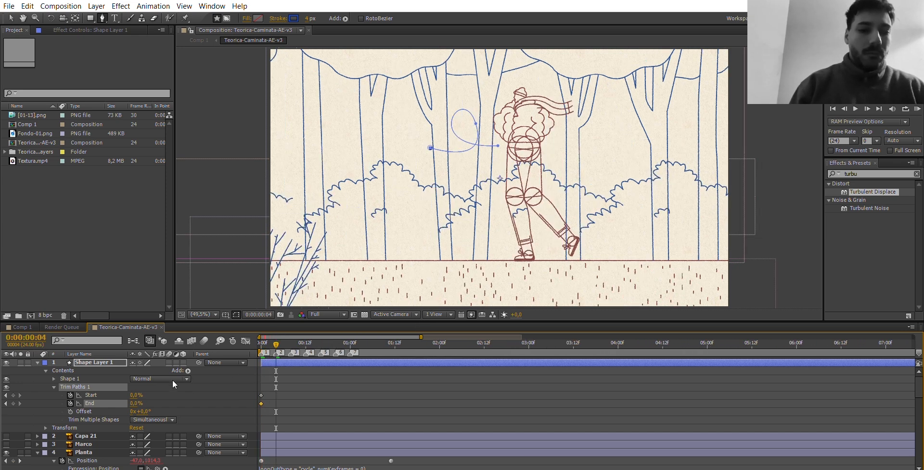
drag(136, 394, 147, 395)
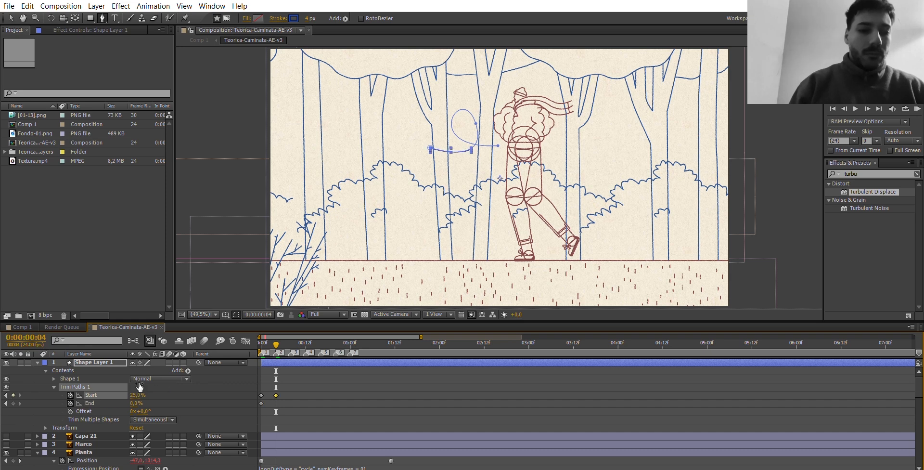
click(13, 403)
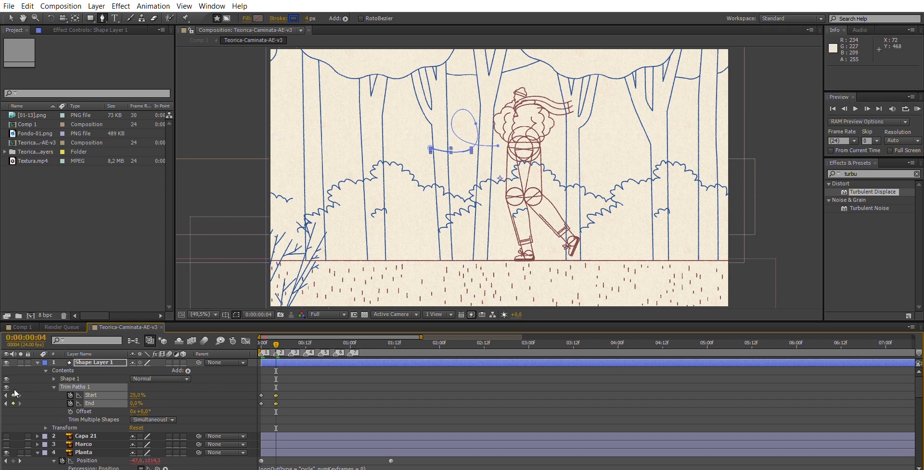
click(289, 337)
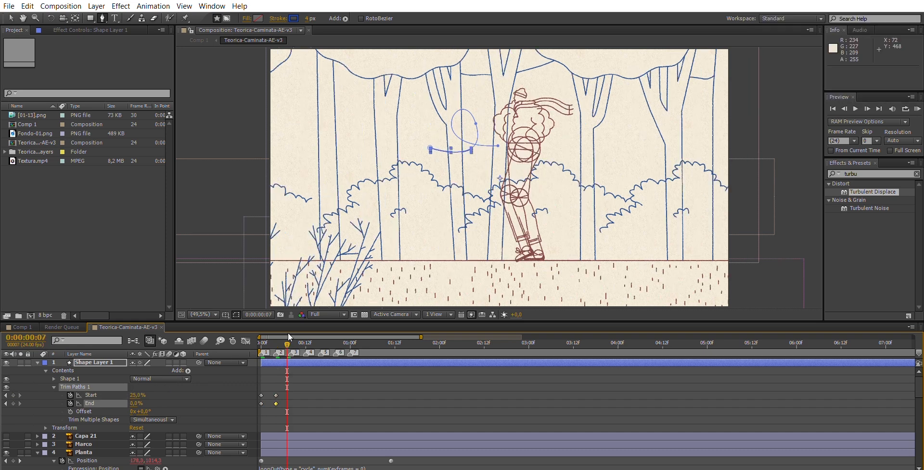
click(138, 394)
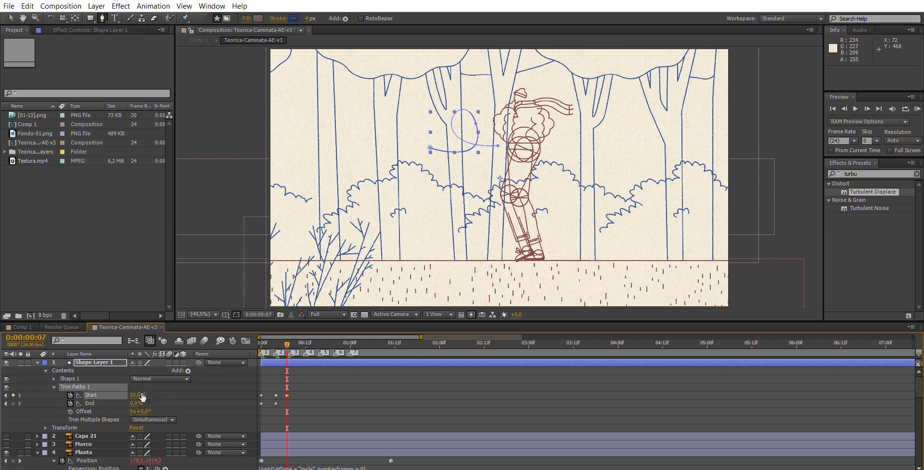
On frame 11, keyframe the Trim Paths Start at 75% and End at 50%.
click(302, 341)
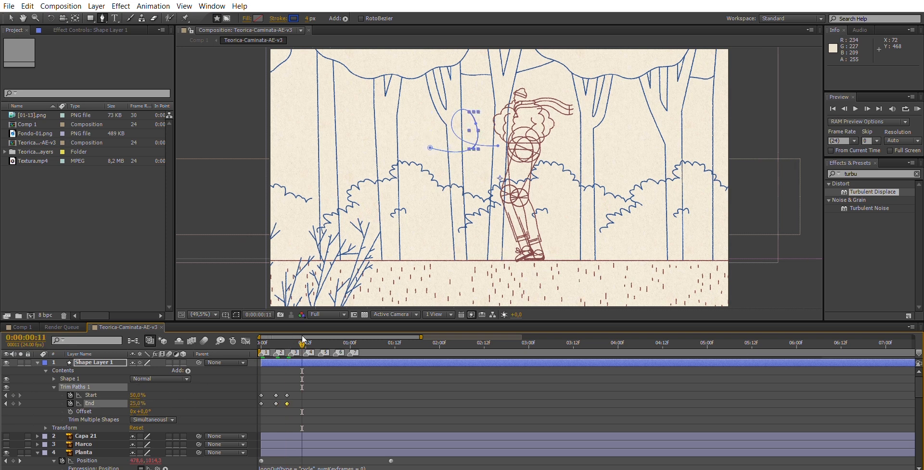
click(143, 392)
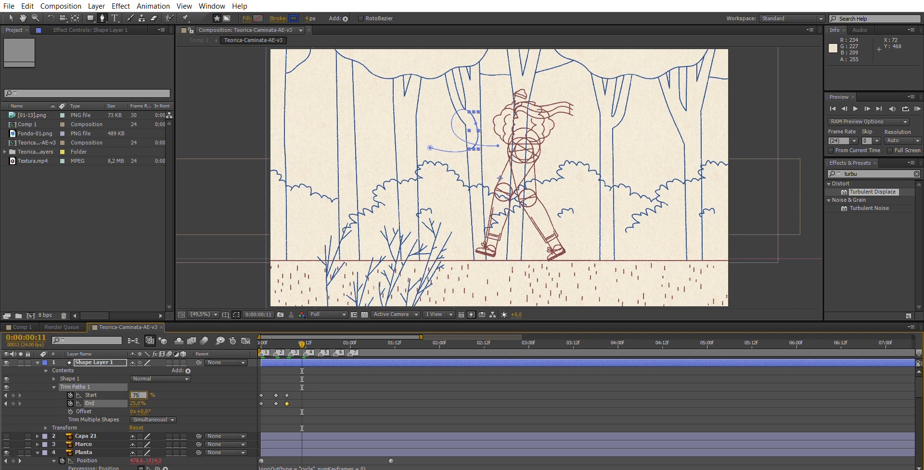
key(Tab)
text(5)
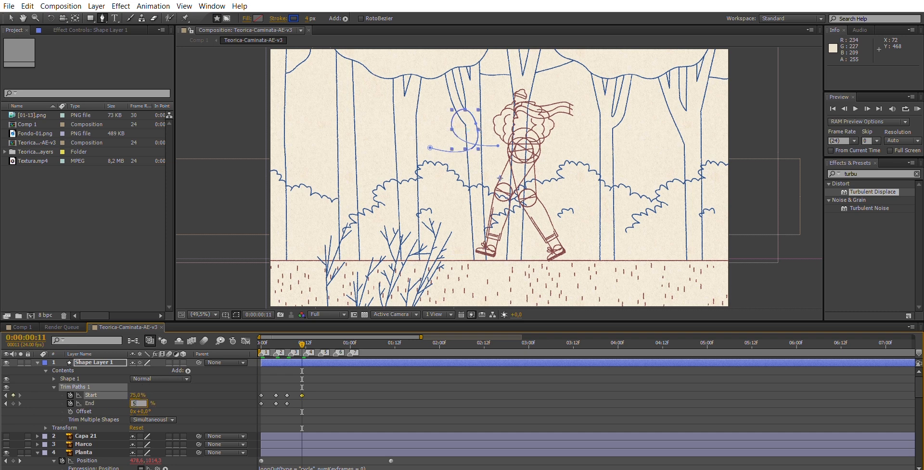
text(0)
Keyframe the Trim Paths Start at 100% on frame 17, and both Start and End at 100% on frame 22.
click(324, 341)
click(141, 392)
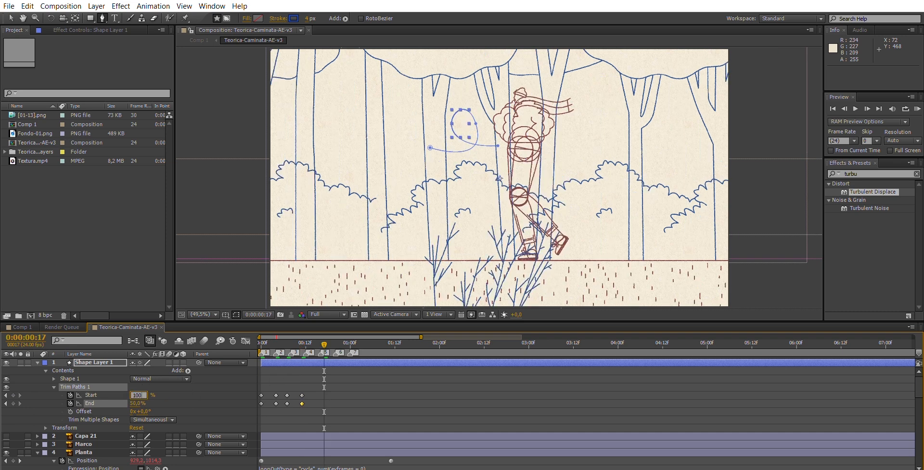
key(Return)
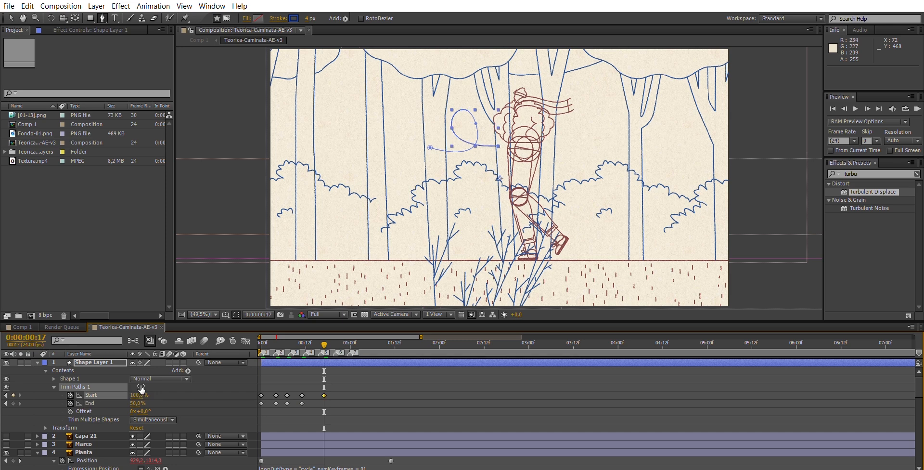
click(139, 401)
key(Return)
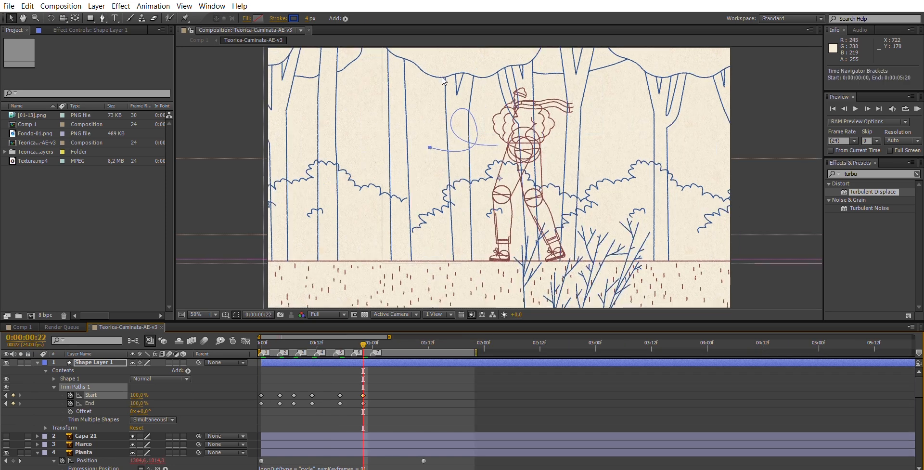
Run a RAM preview of the trimmed line animation at 100% magnification and stop it partway through the stroke.
key(period)
key(h)
drag(444, 162, 457, 220)
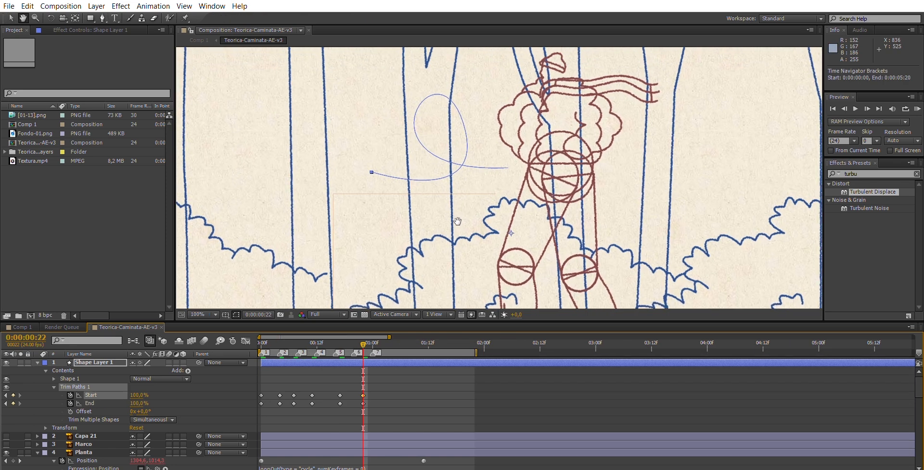
key(v)
key(KP_0)
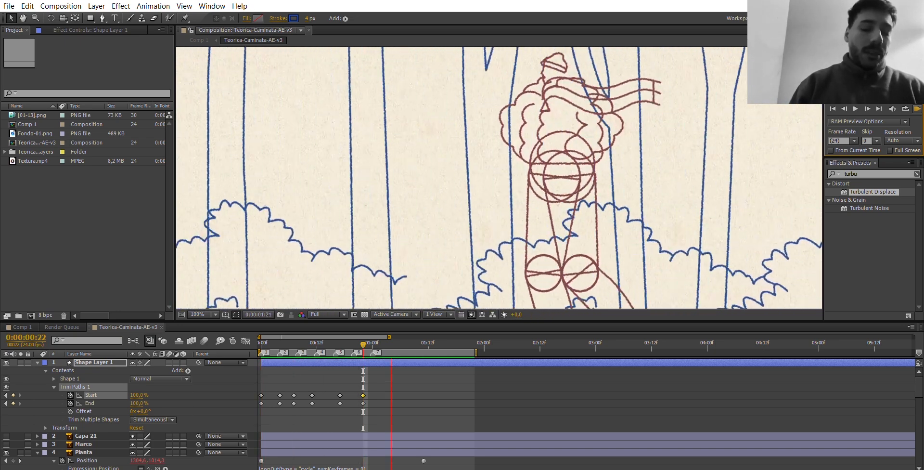
key(space)
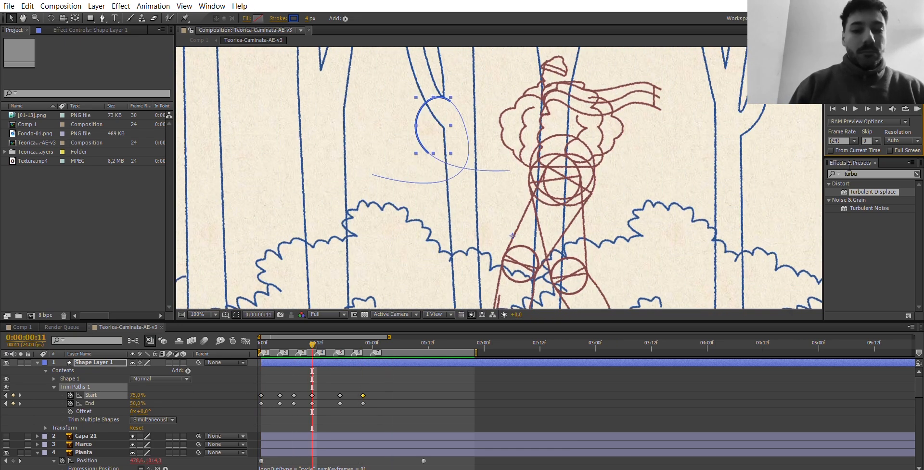
Find the Roughen Edges effect, apply it to Shape Layer 1 and set its Border to 0.
click(915, 163)
key(ctrl+f)
key(BackSpace)
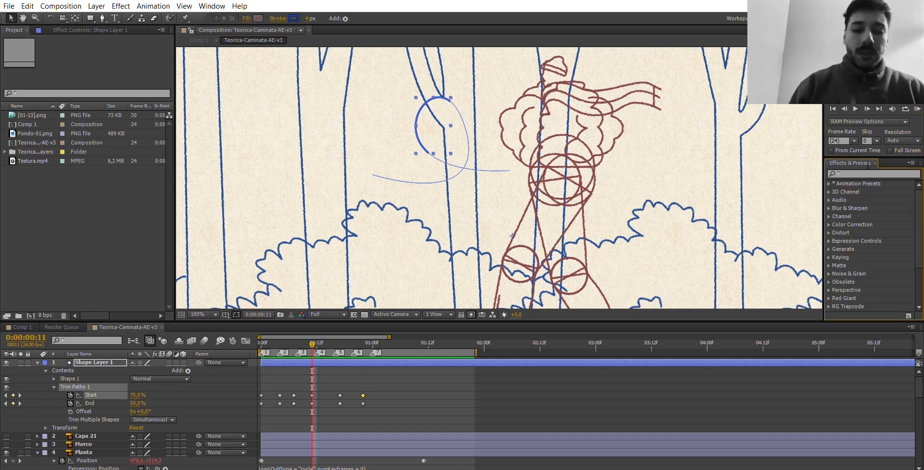
text(rou)
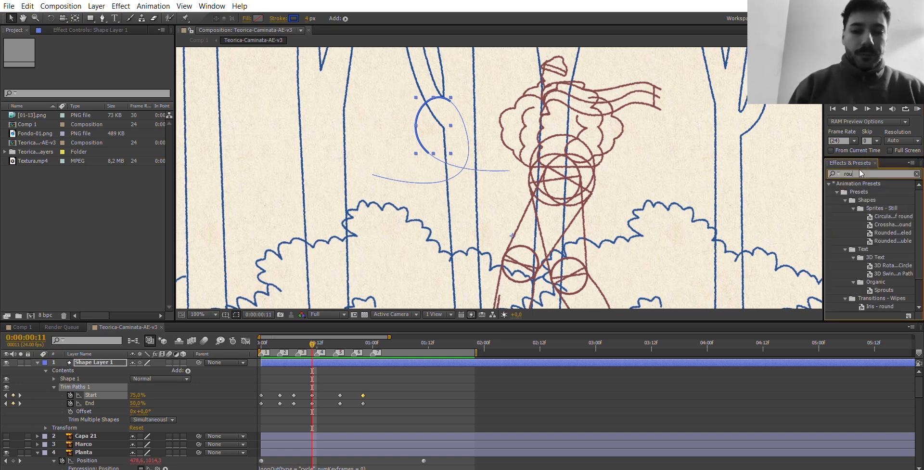
text(g)
click(862, 190)
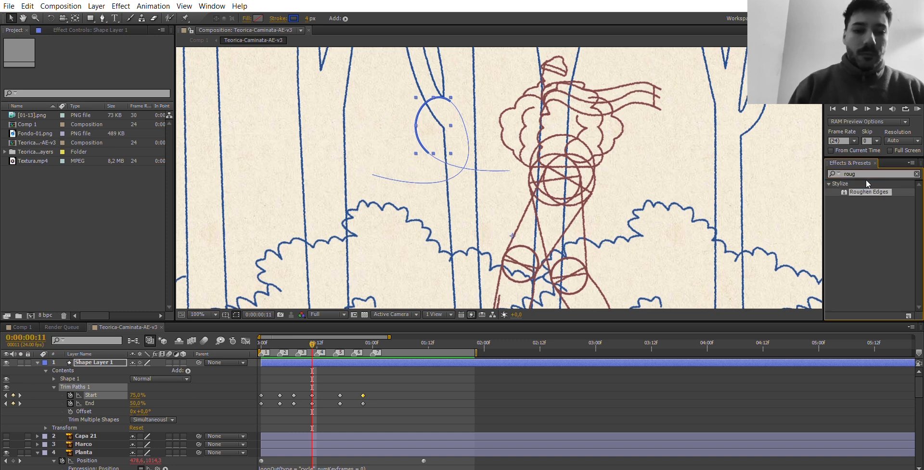
drag(824, 205, 369, 361)
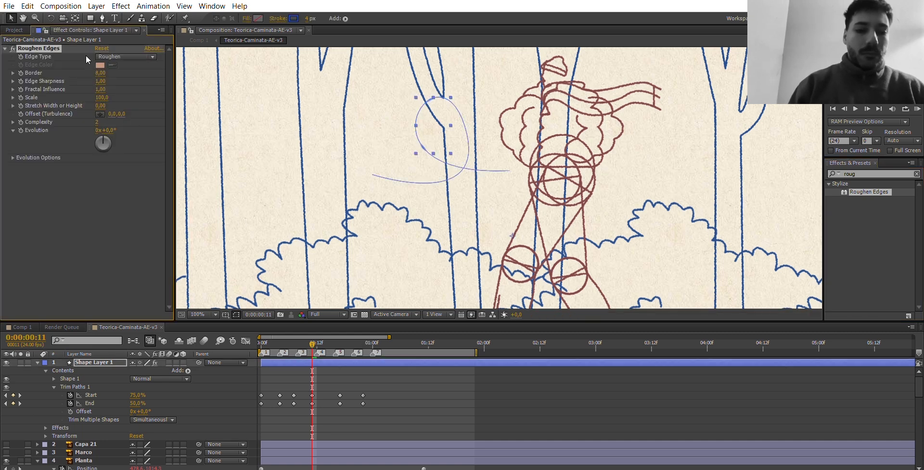
click(100, 73)
text(0)
key(Return)
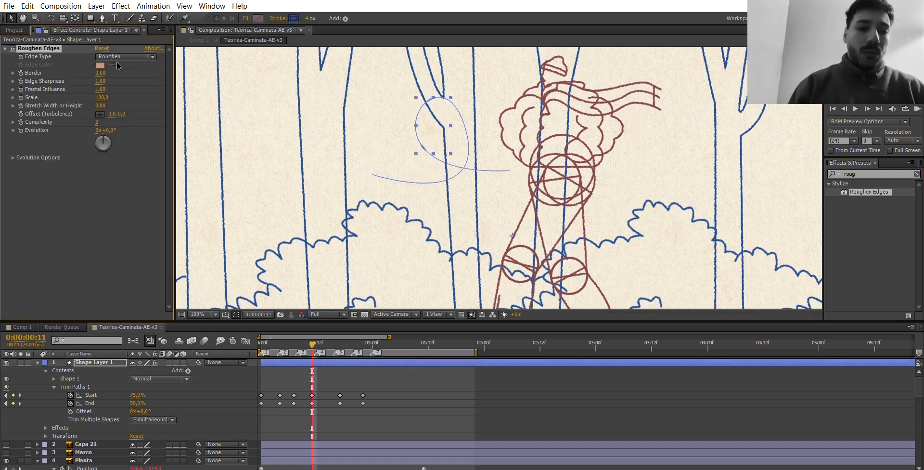
Inspect the curved line at 200% magnification, then play the animation in Comp 1 with the line wobble.
key(period)
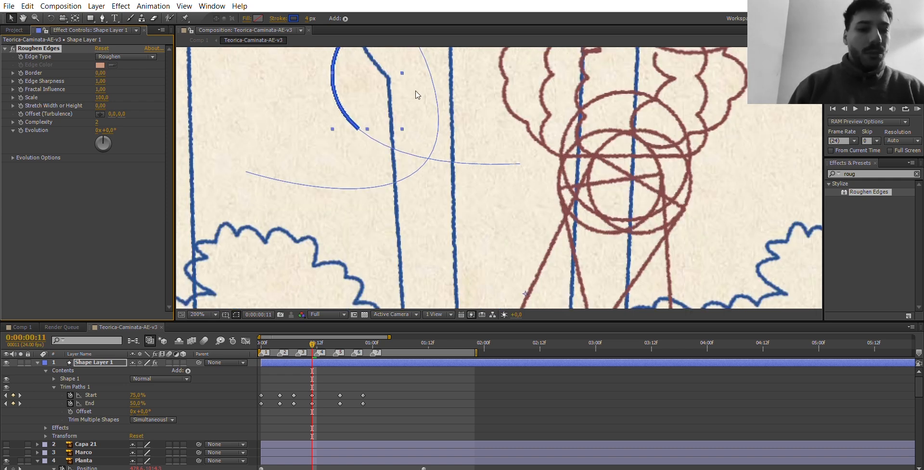
key(h)
mouse_move(410, 112)
mouse_down()
mouse_move(404, 142)
mouse_move(431, 195)
mouse_up()
key(v)
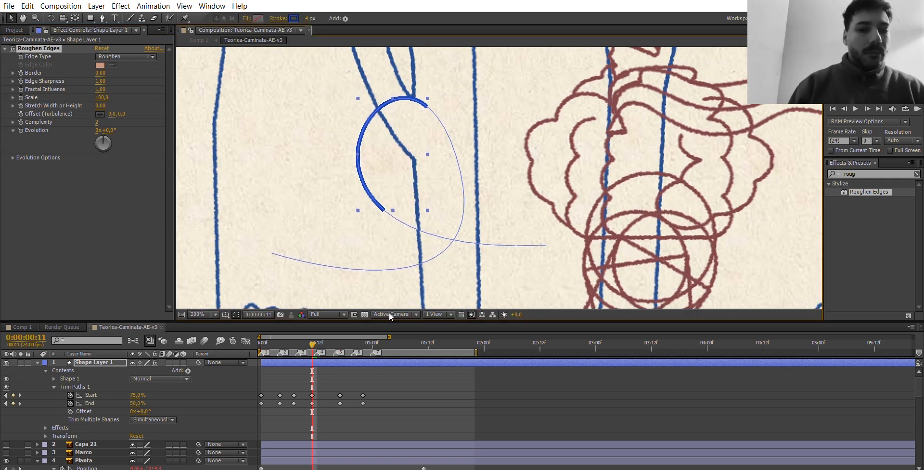
click(25, 326)
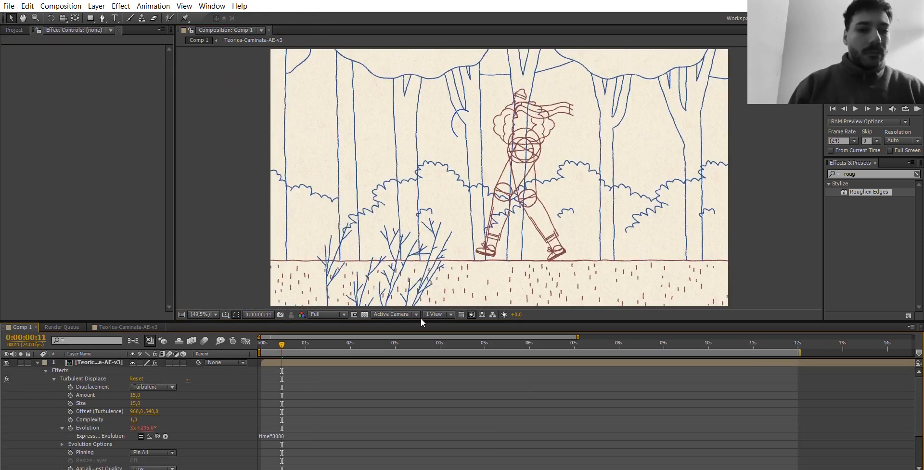
key(space)
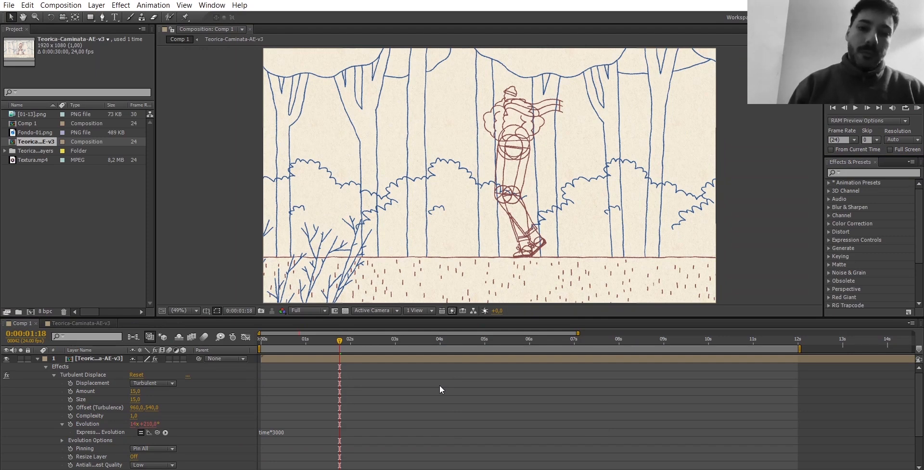
Add Comp 1 to the render queue and open its output module settings.
click(61, 5)
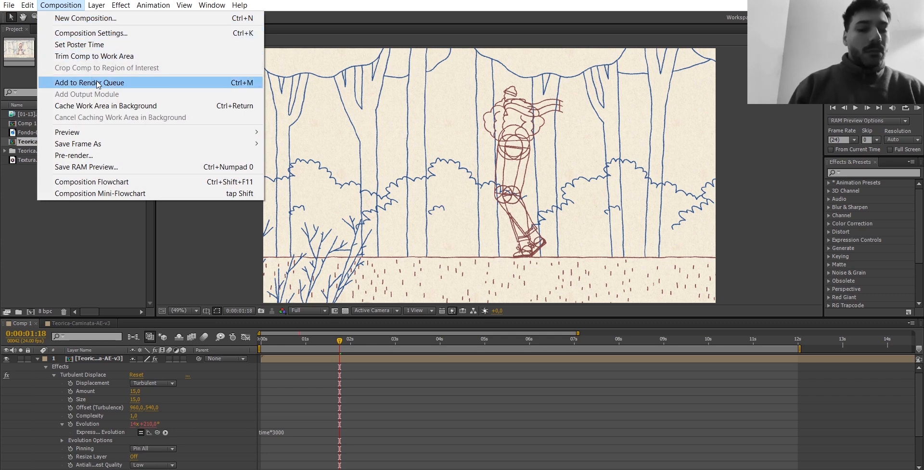
click(131, 87)
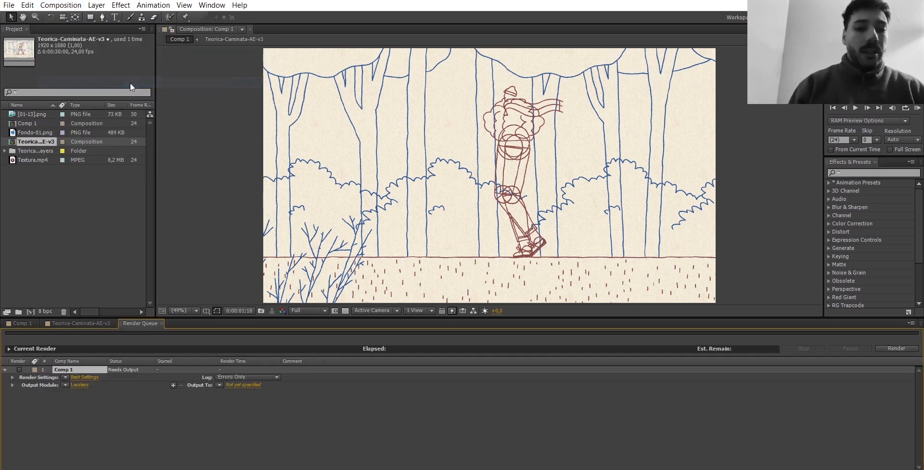
click(80, 384)
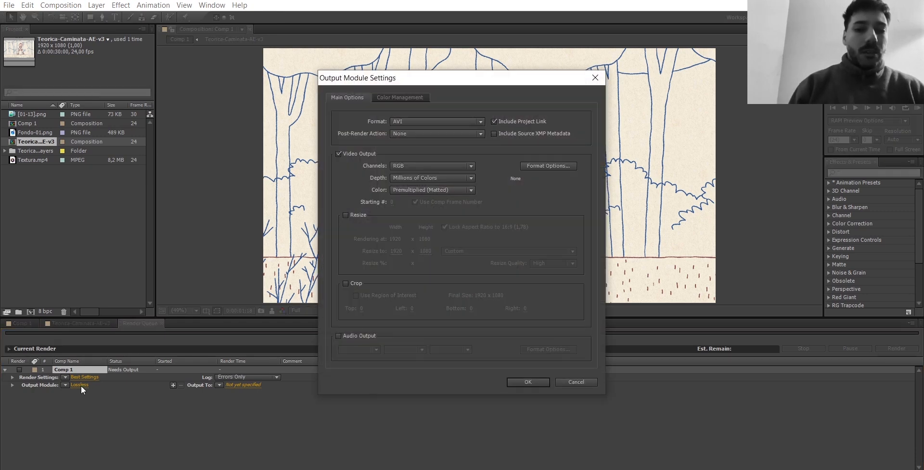
Try QuickTime as the output format and look through its available video codecs.
click(442, 121)
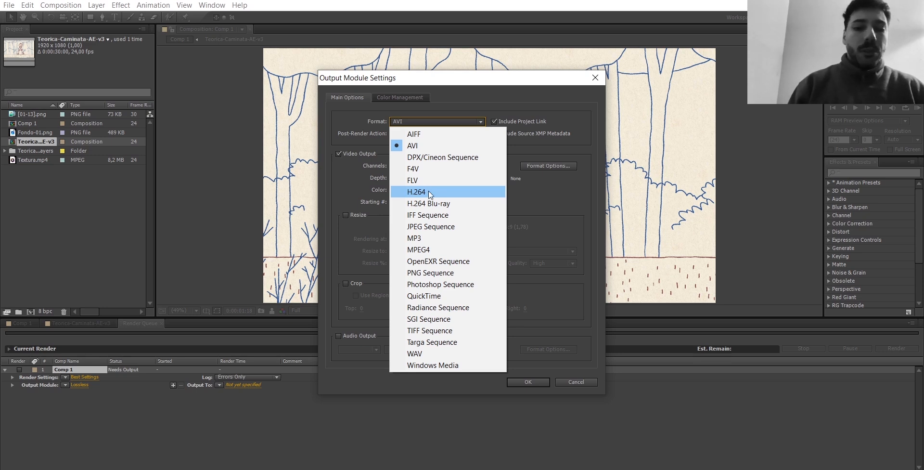
click(426, 296)
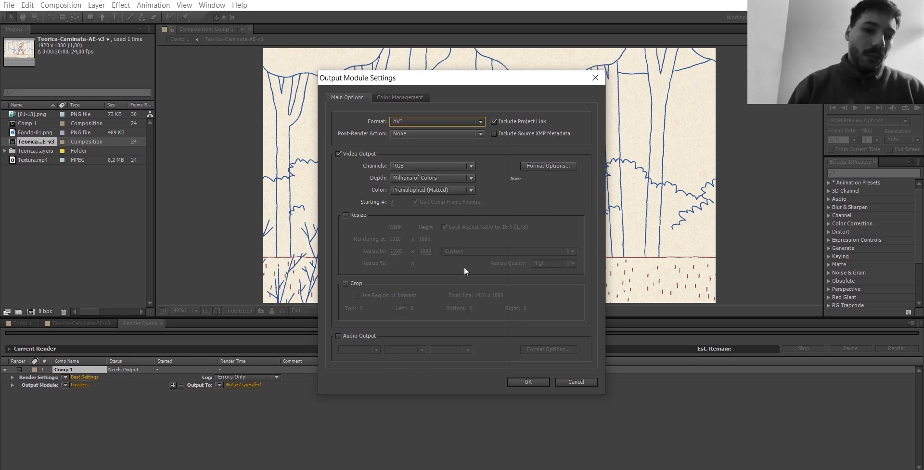
click(536, 166)
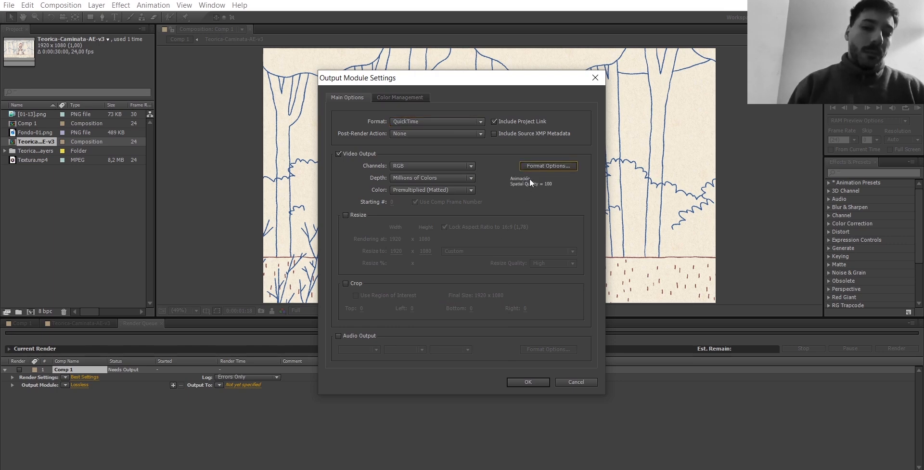
click(490, 132)
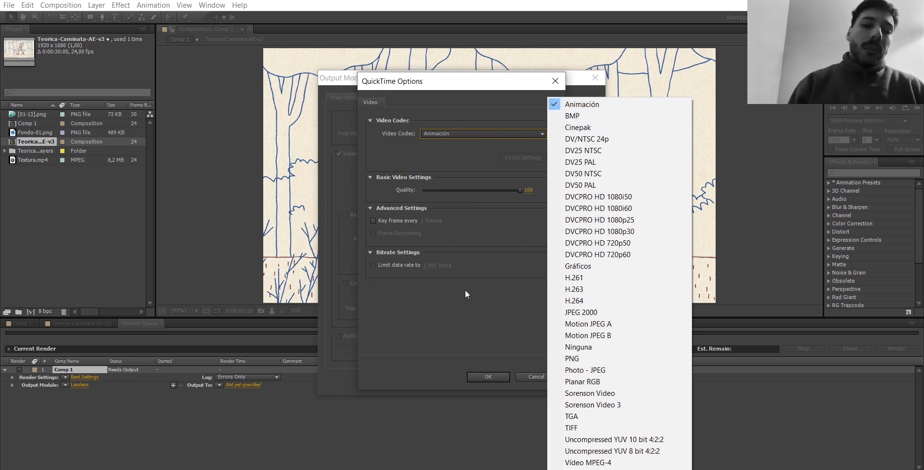
Set the render output file to Comp 1.mp4 in the Teorica - Animacion Digital folder.
click(247, 385)
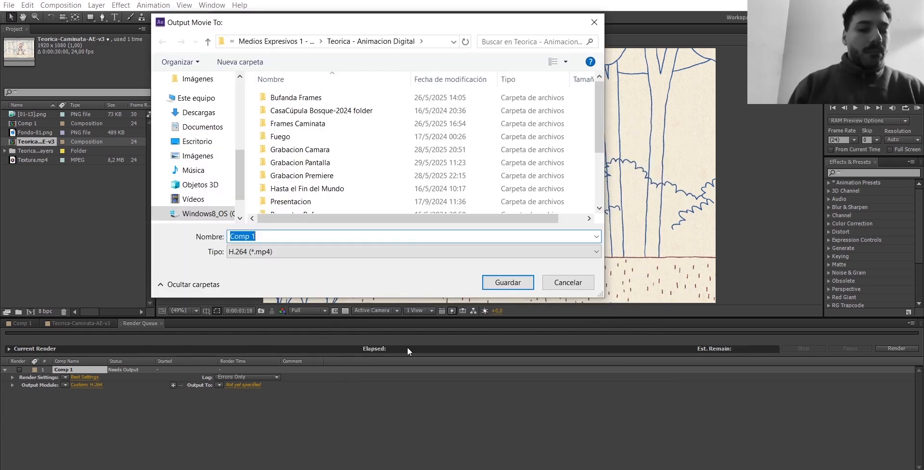
click(515, 284)
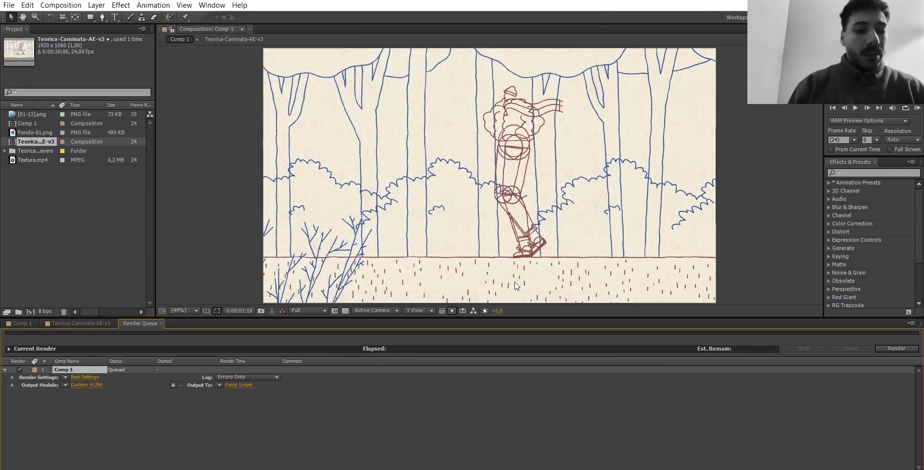